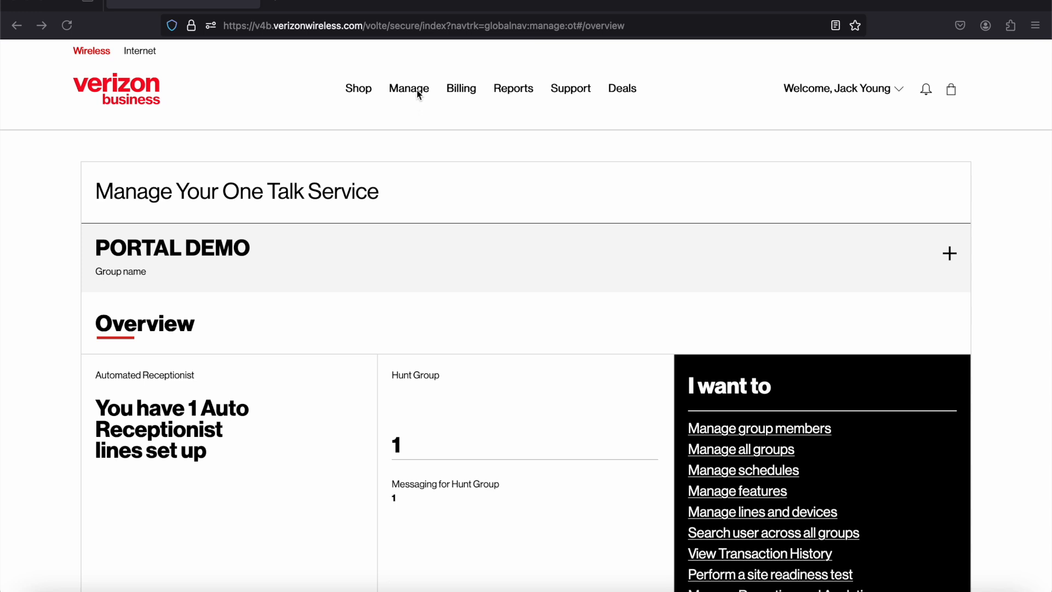
Open the One Talk product portal and go to its schedule management page.
click(414, 91)
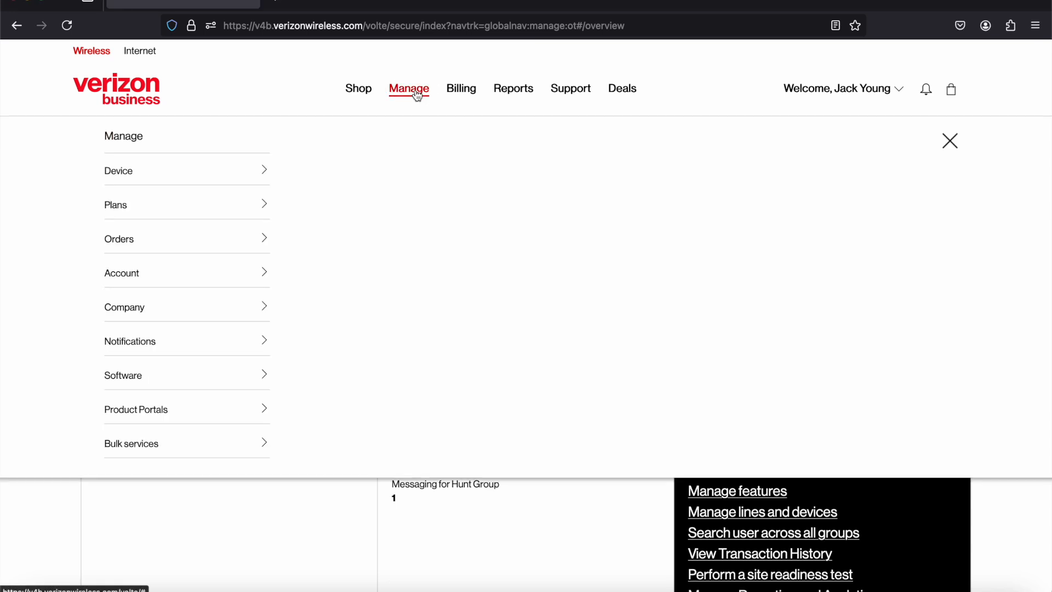
click(198, 408)
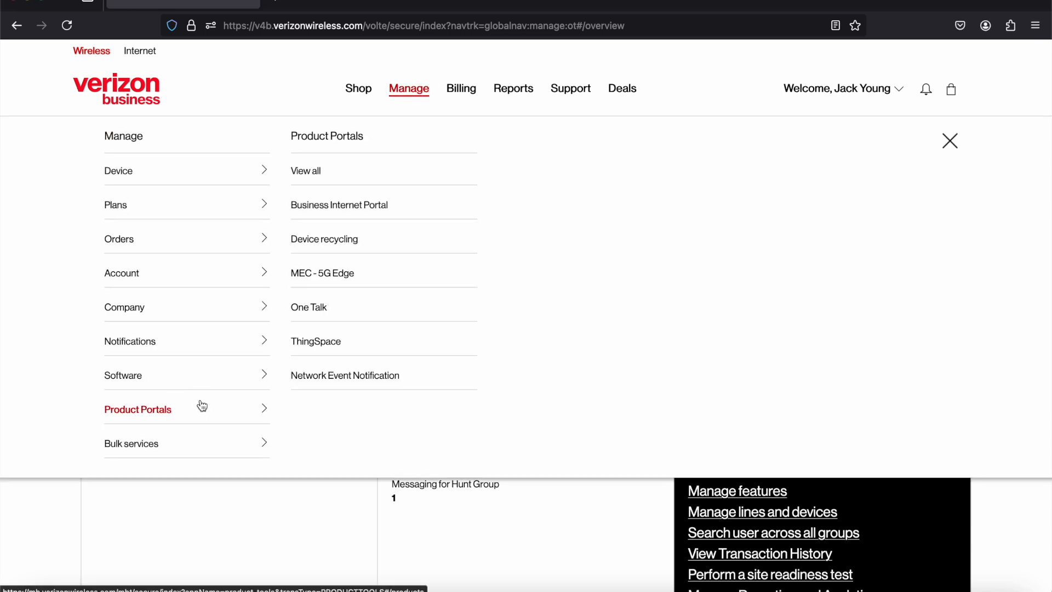
click(306, 311)
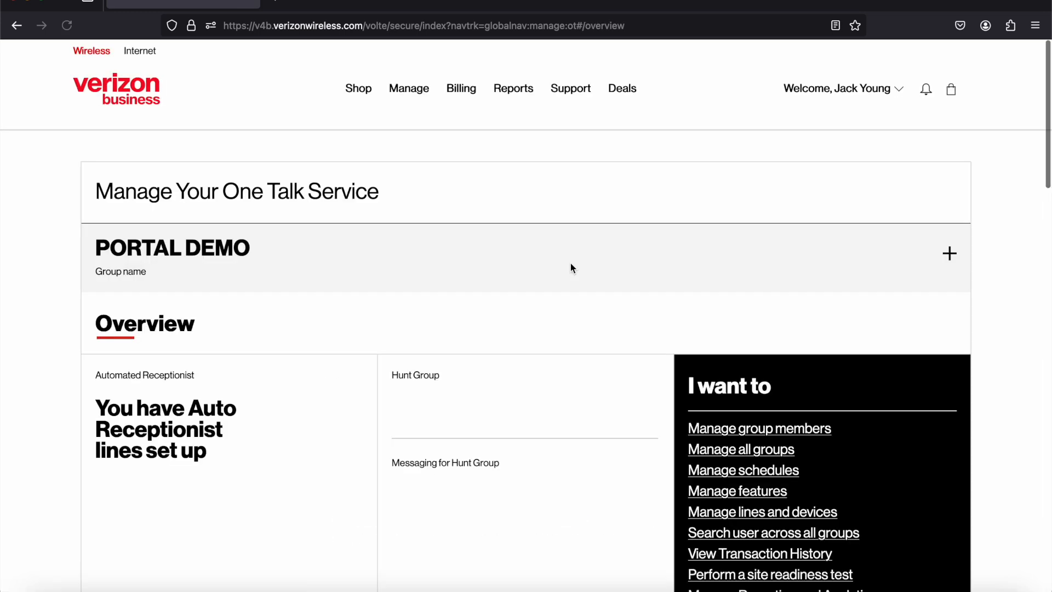
scroll(571, 263, down, 2)
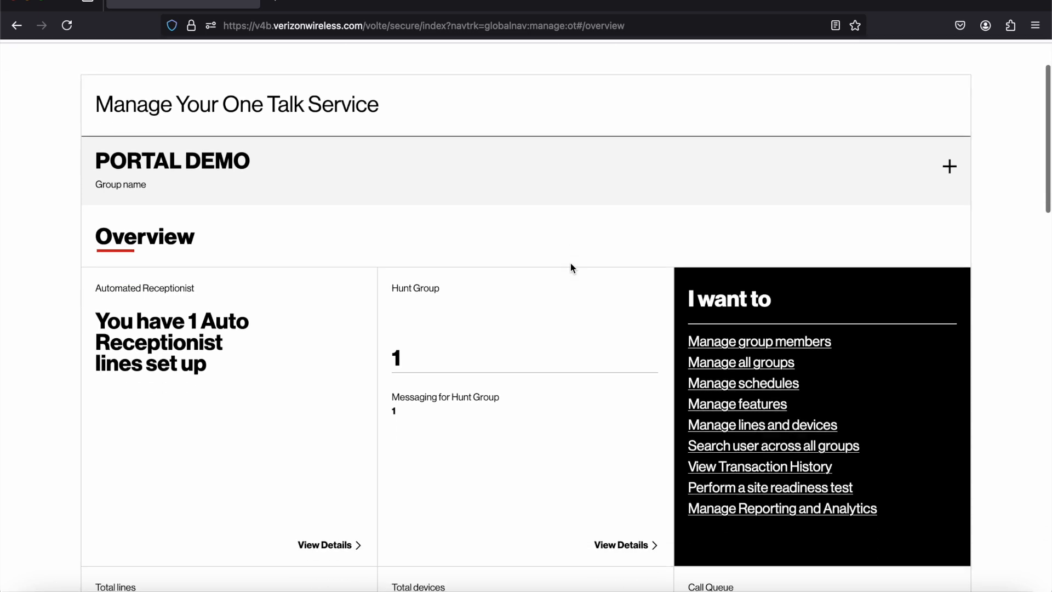
click(721, 385)
scroll(495, 291, down, 1)
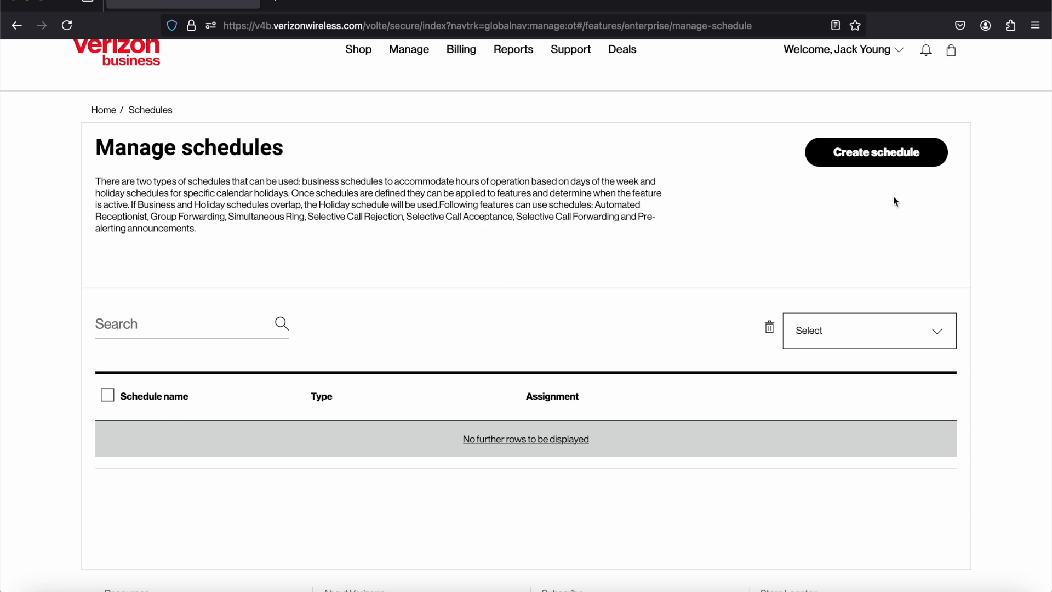
Start a new schedule of type Business and name it DBH.
click(898, 165)
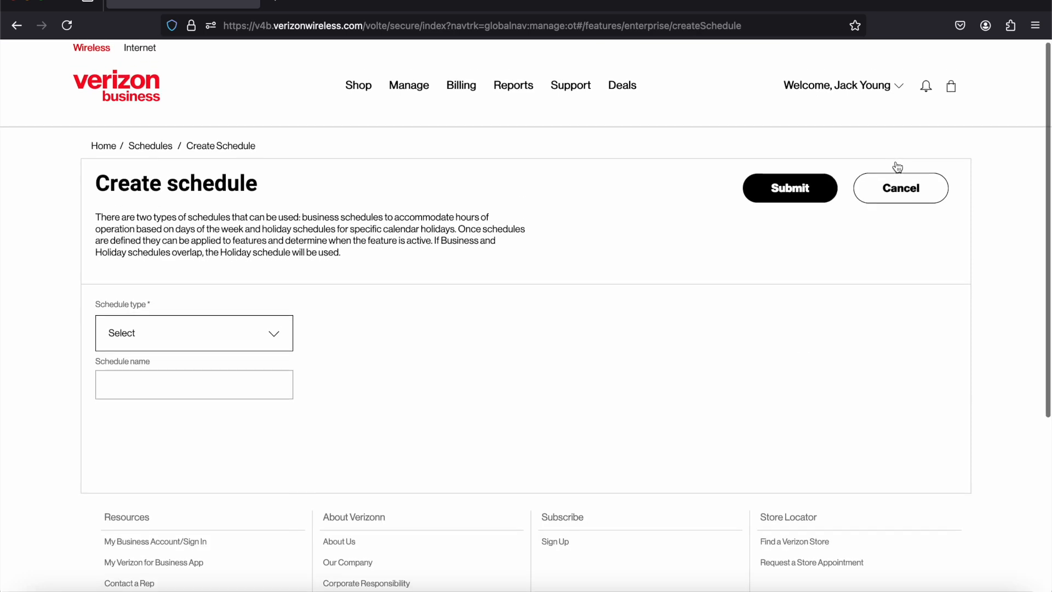
click(277, 339)
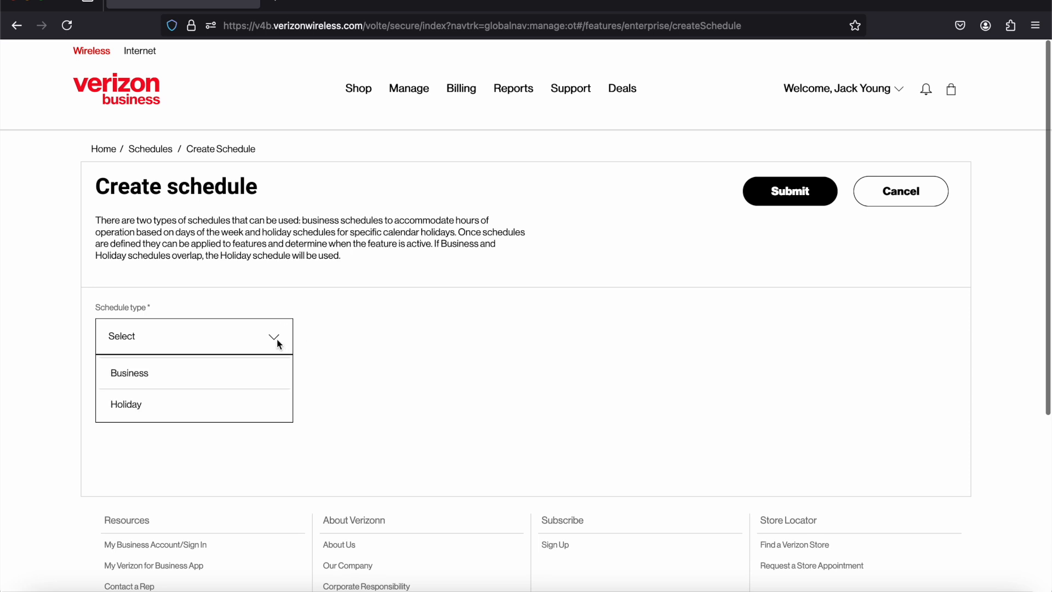
click(228, 375)
click(246, 387)
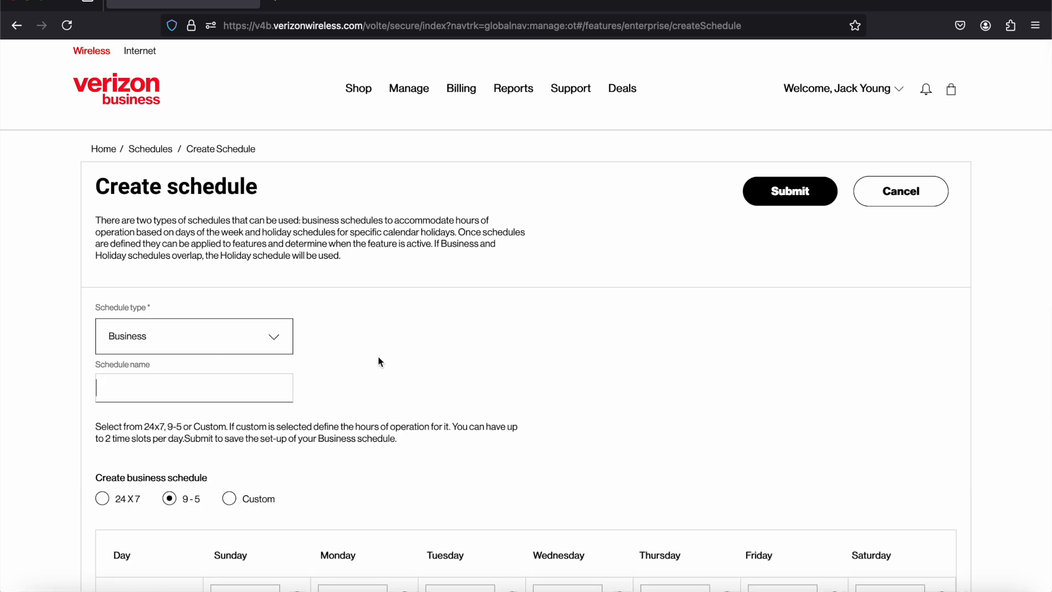
scroll(378, 357, down, 3)
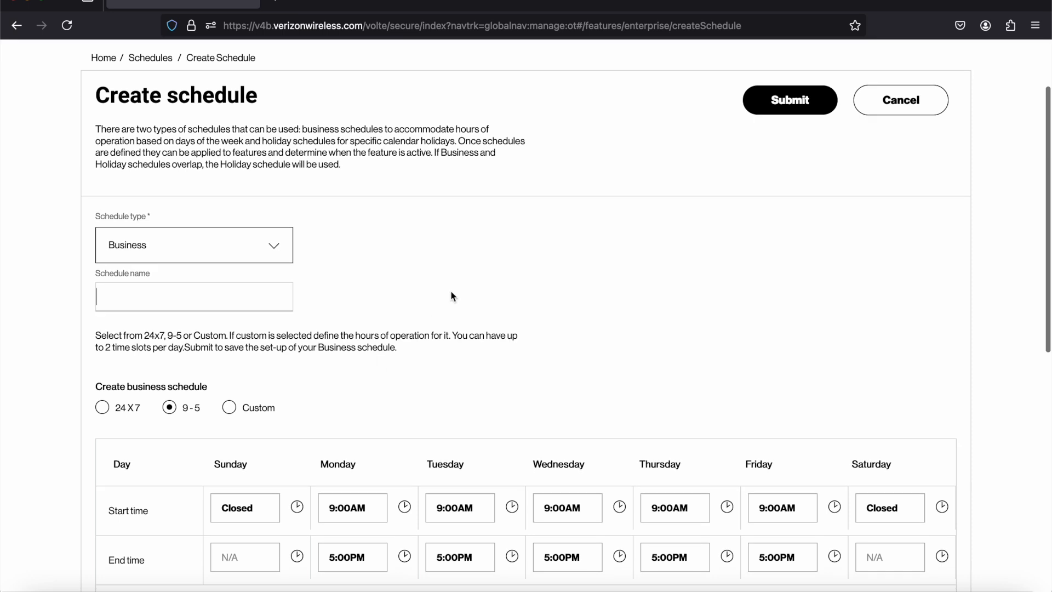
text(DBH)
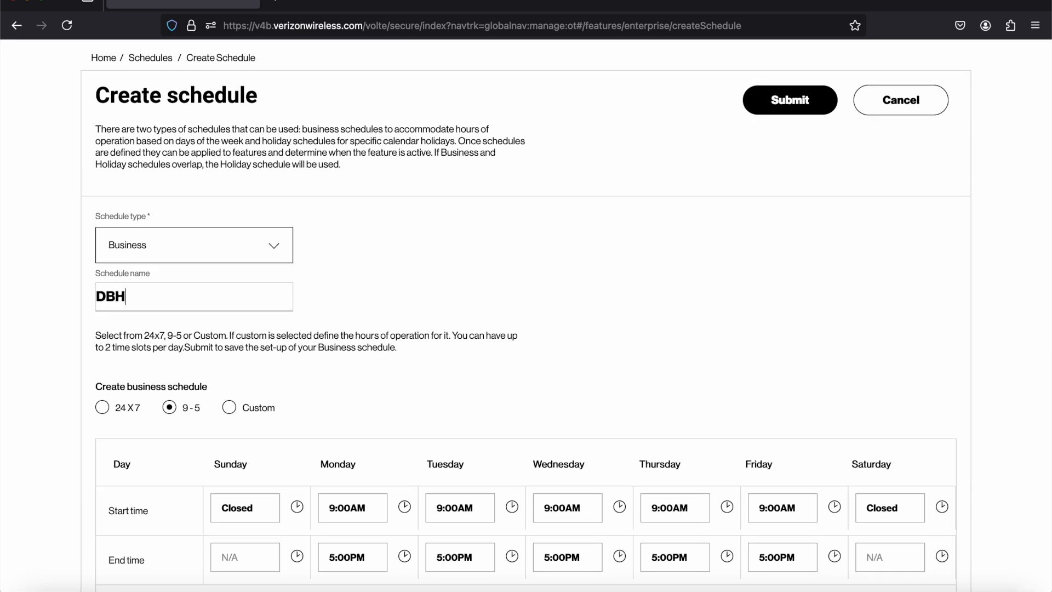
Review the 9-5 weekly hours of the DBH schedule and submit it.
scroll(493, 265, down, 5)
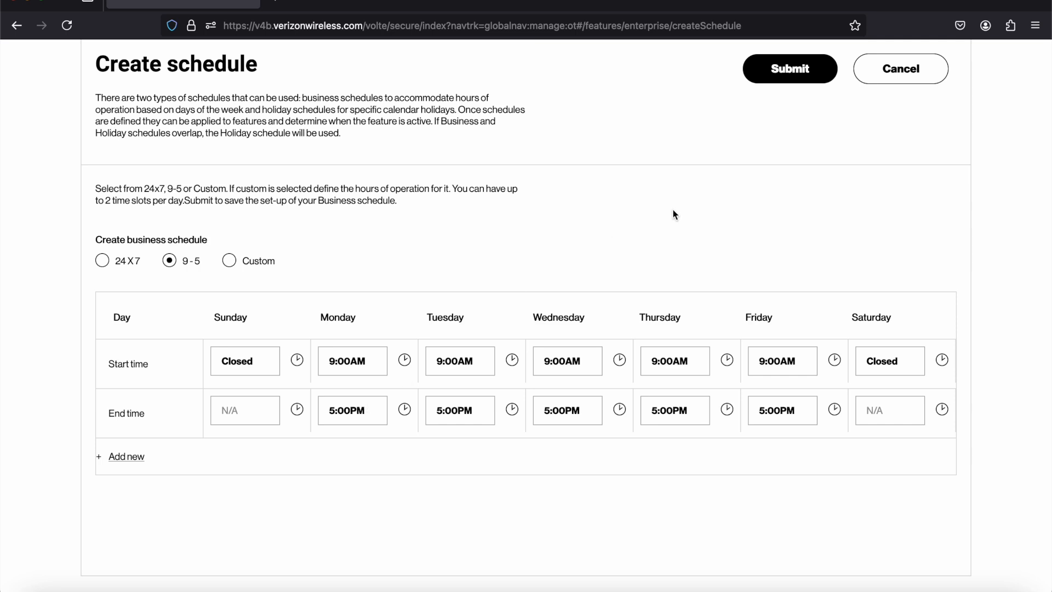
scroll(674, 214, up, 2)
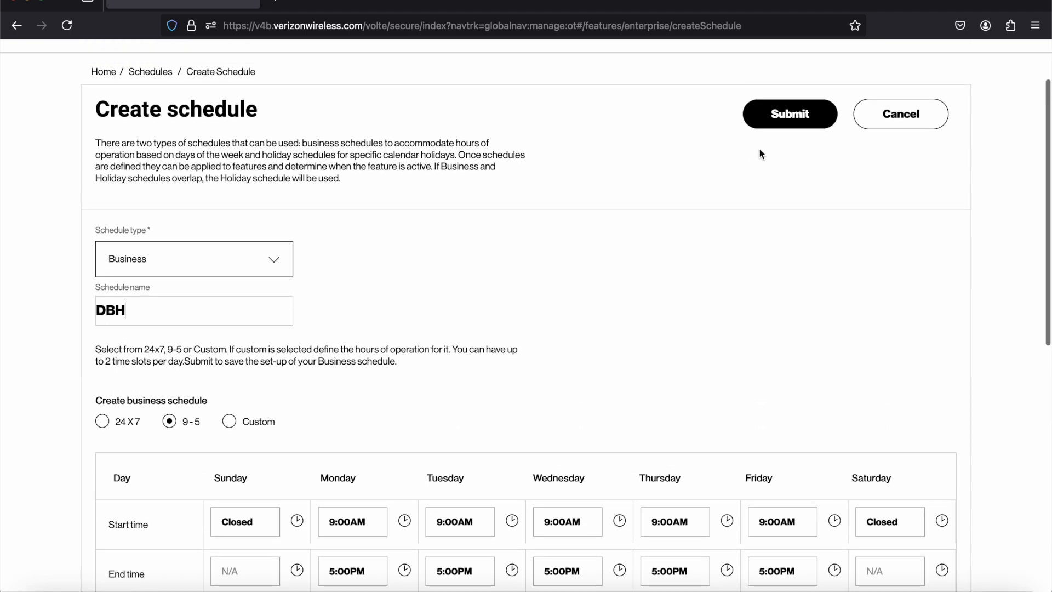
click(787, 126)
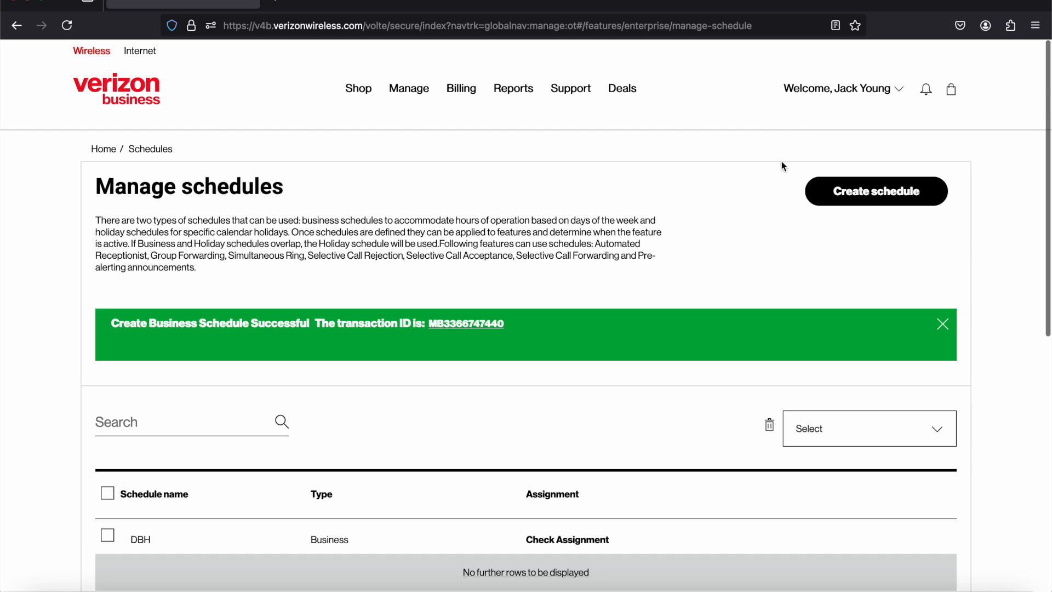
Return to the One Talk overview and open the details of the existing Automated Receptionist line.
scroll(784, 153, down, 1)
click(107, 137)
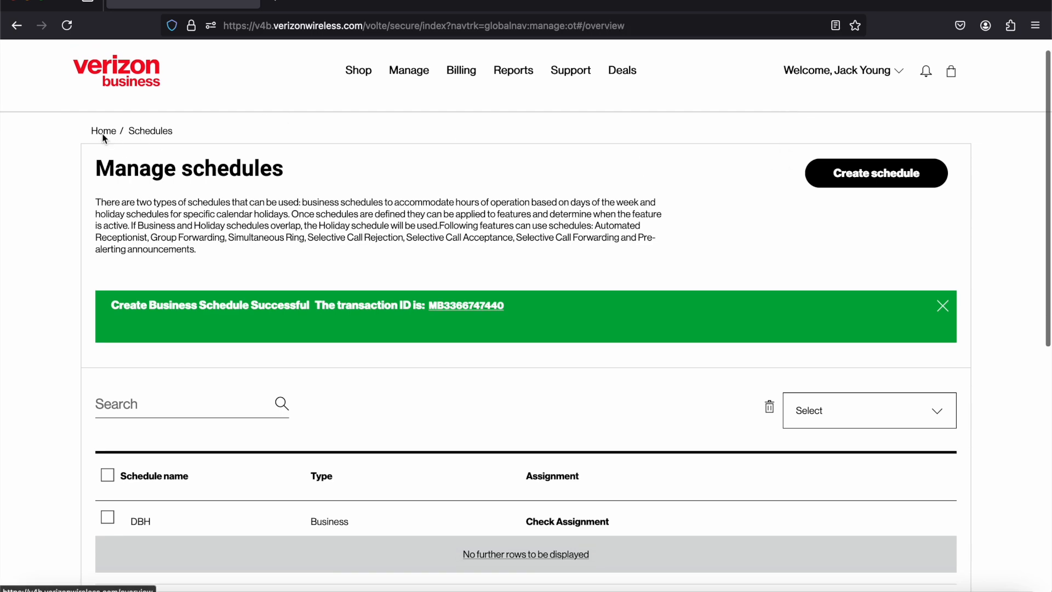
scroll(281, 308, down, 4)
scroll(280, 308, down, 1)
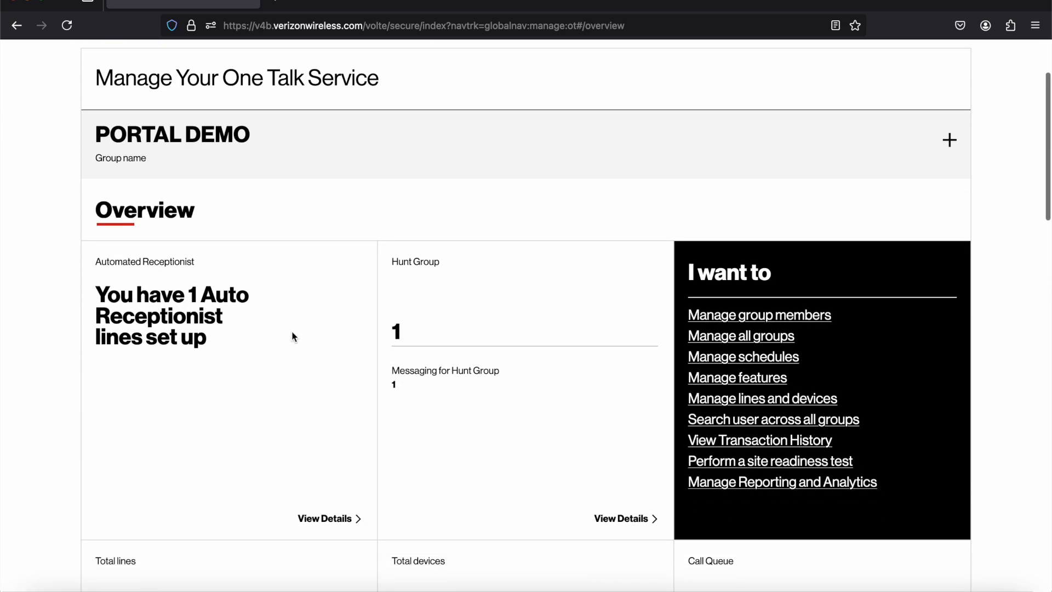
click(330, 524)
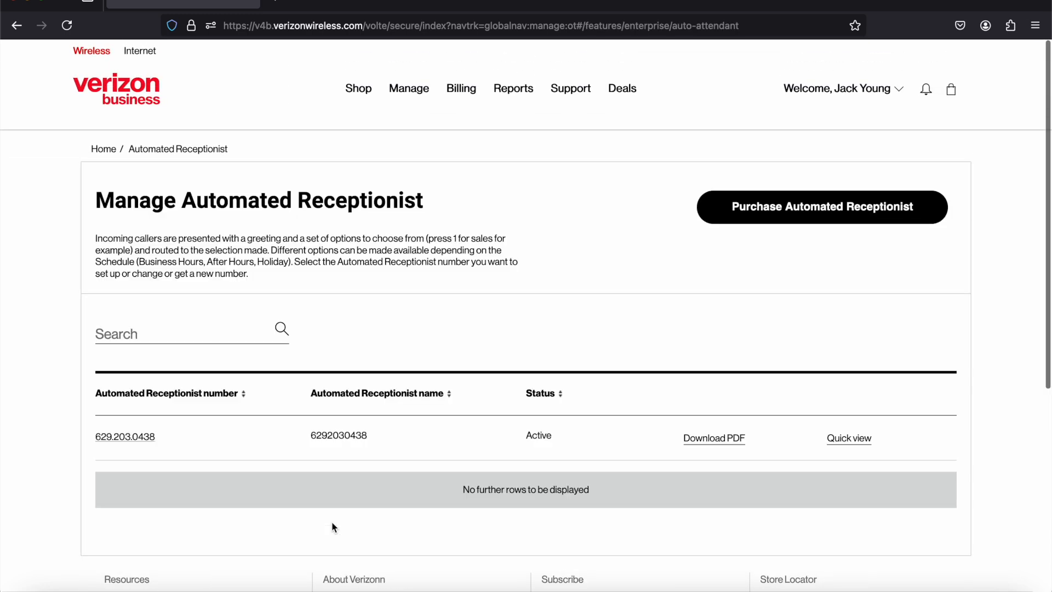
click(147, 438)
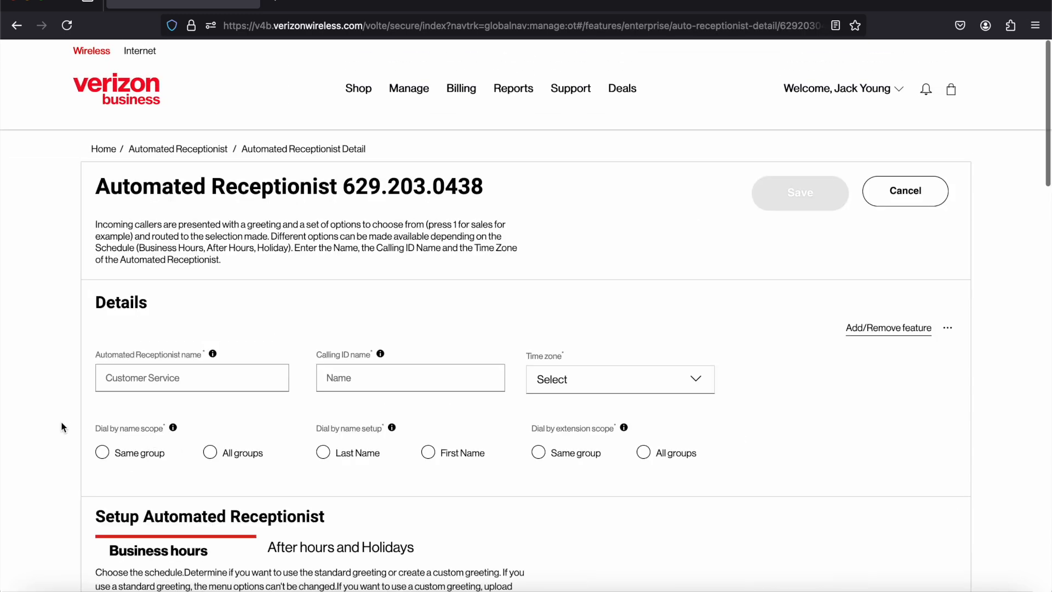
Set the Automated Receptionist's business schedule to DBH for business hours.
scroll(51, 419, down, 2)
scroll(51, 419, down, 10)
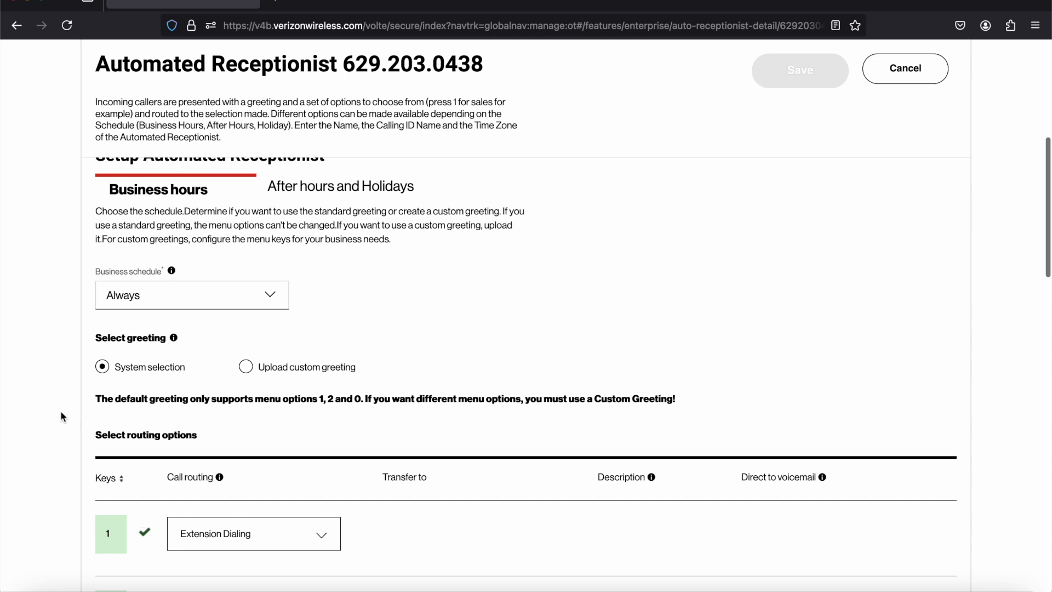
click(177, 294)
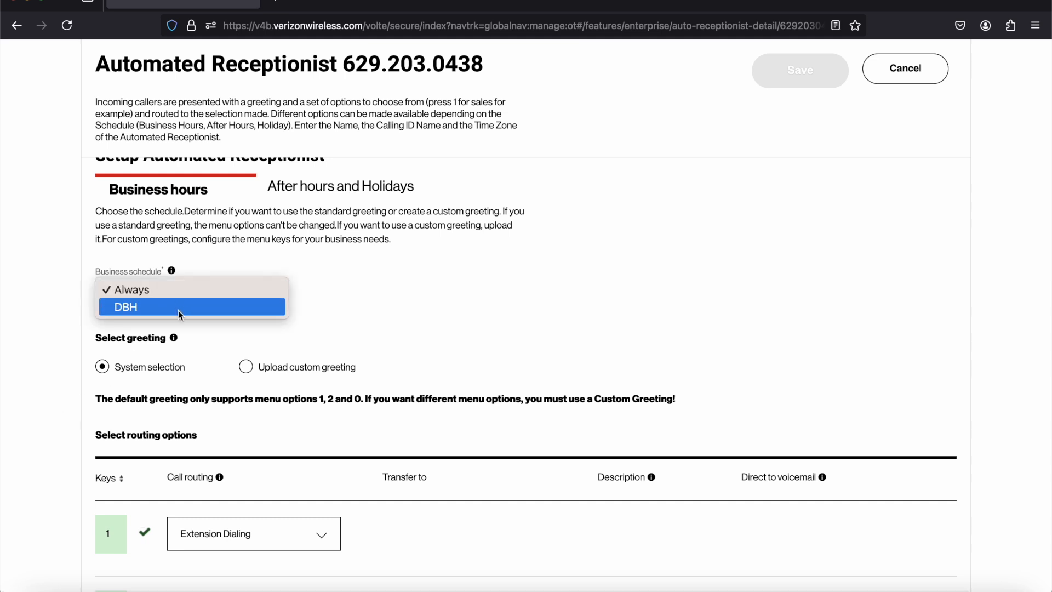
click(178, 310)
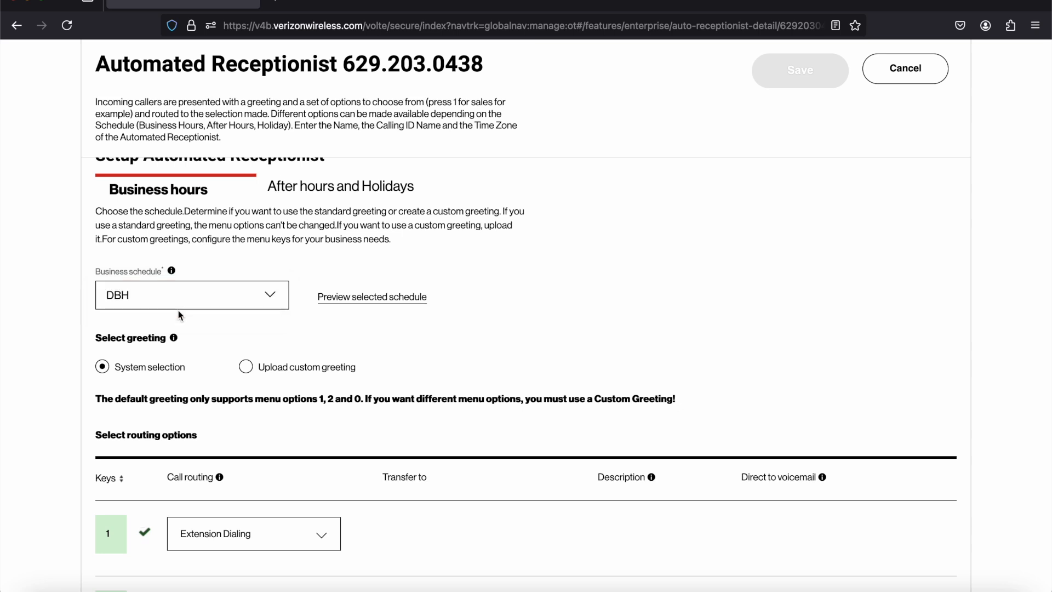
Examine the Automated Receptionist's After hours and Holidays setup, including its holiday schedule and greeting options.
click(392, 188)
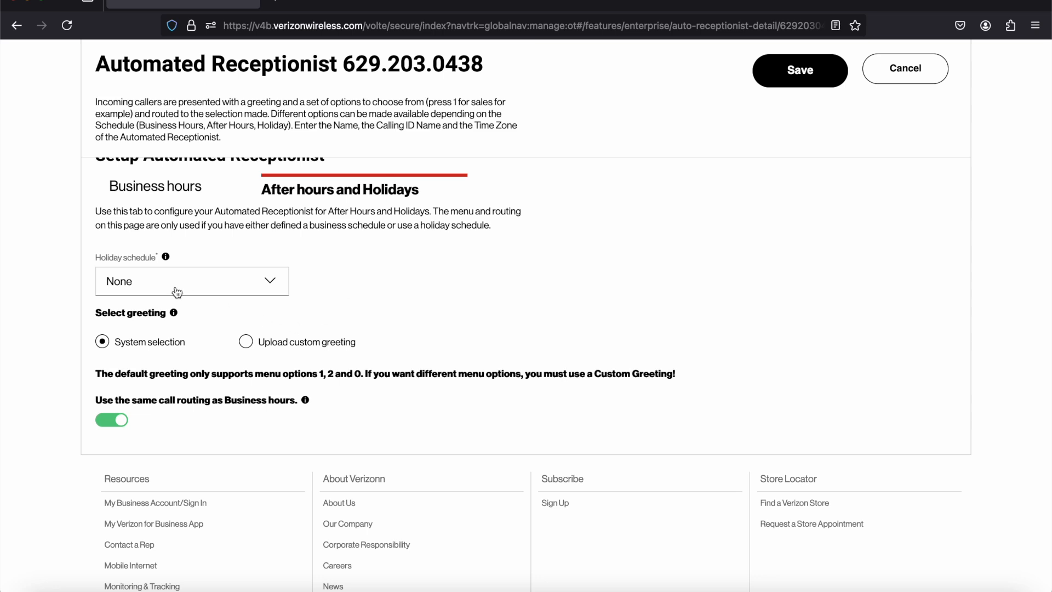
scroll(367, 282, up, 1)
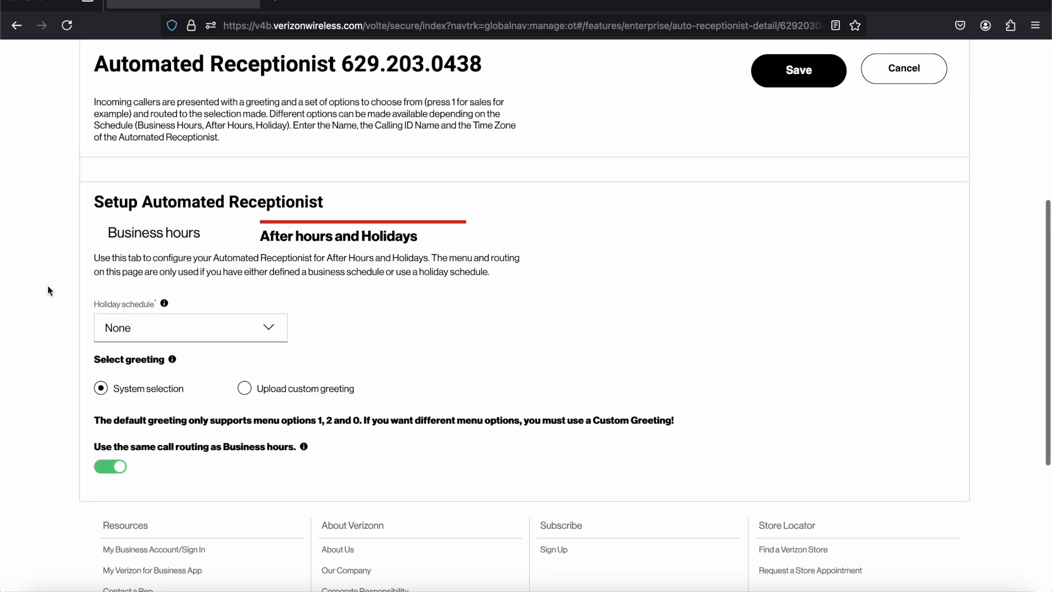
scroll(18, 261, up, 5)
Go back through the overview to schedule management and start another new schedule.
click(97, 149)
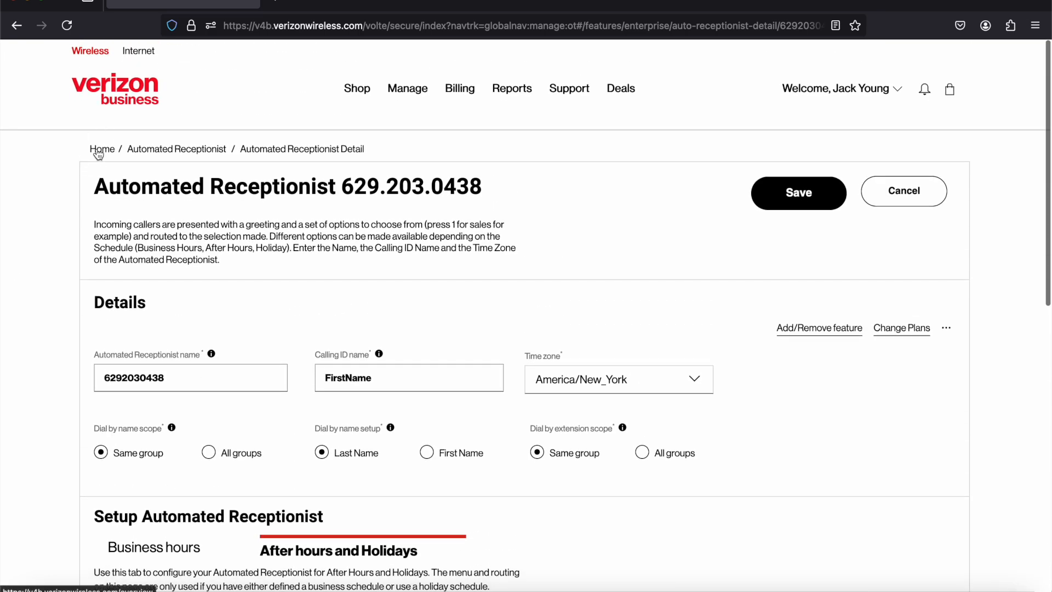
click(752, 472)
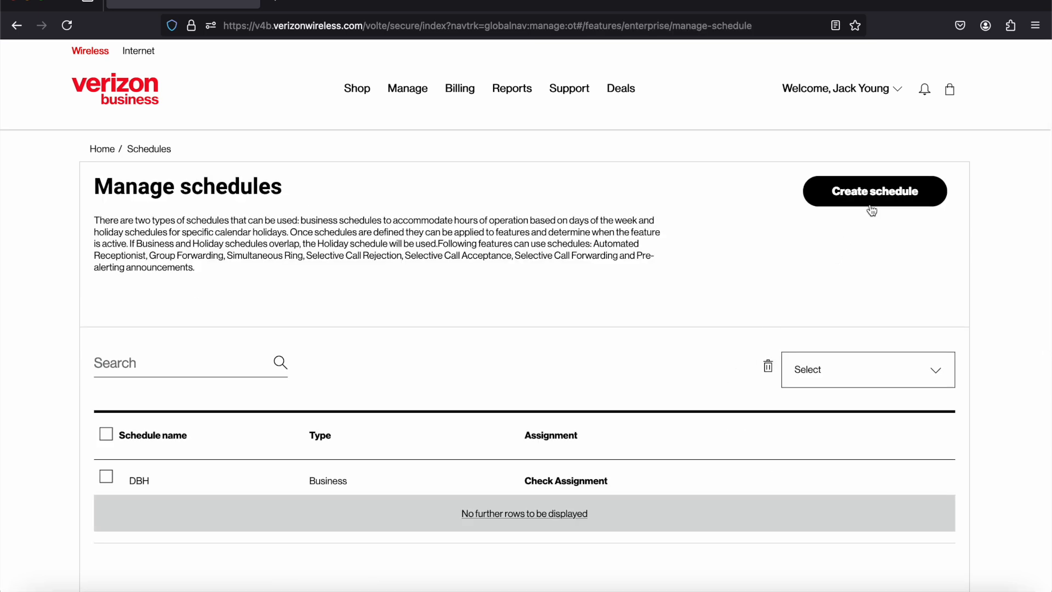
click(872, 207)
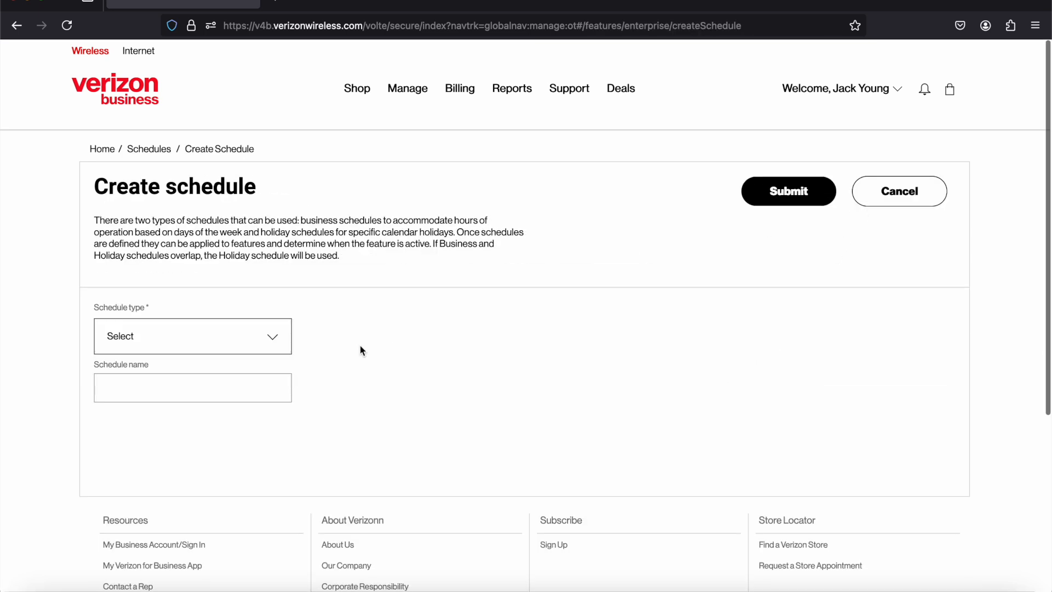
Set the new schedule's type to Holiday and name it 2024Holiday.
click(273, 339)
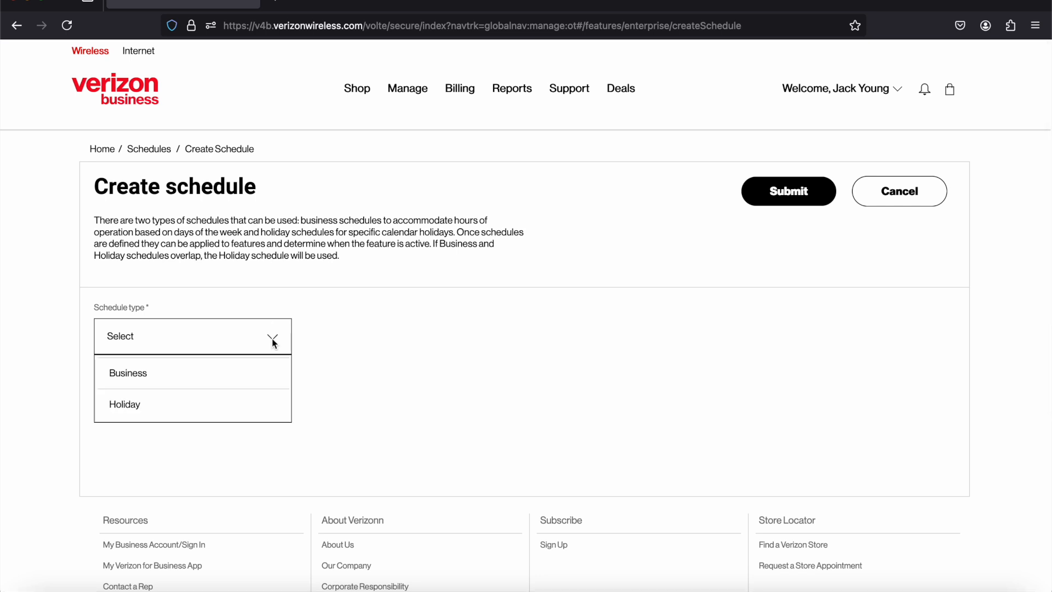
click(234, 399)
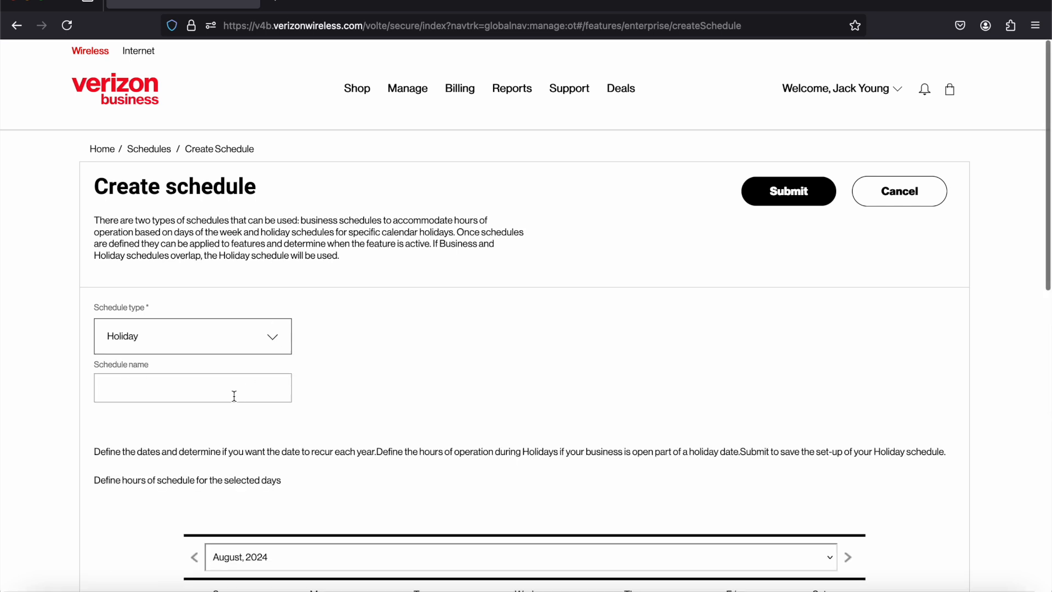
click(226, 396)
scroll(462, 291, down, 2)
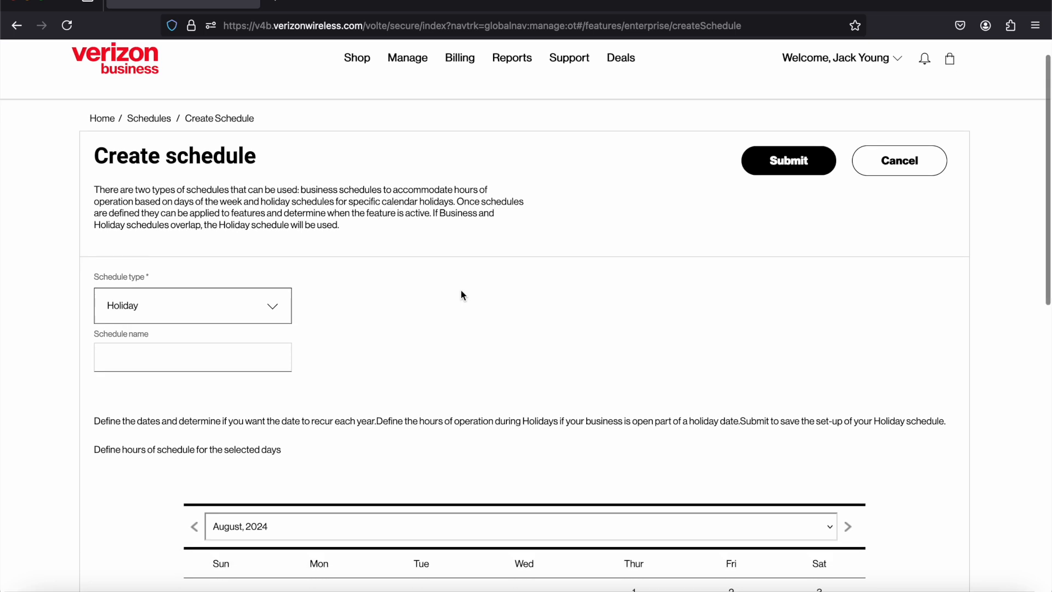
text(2)
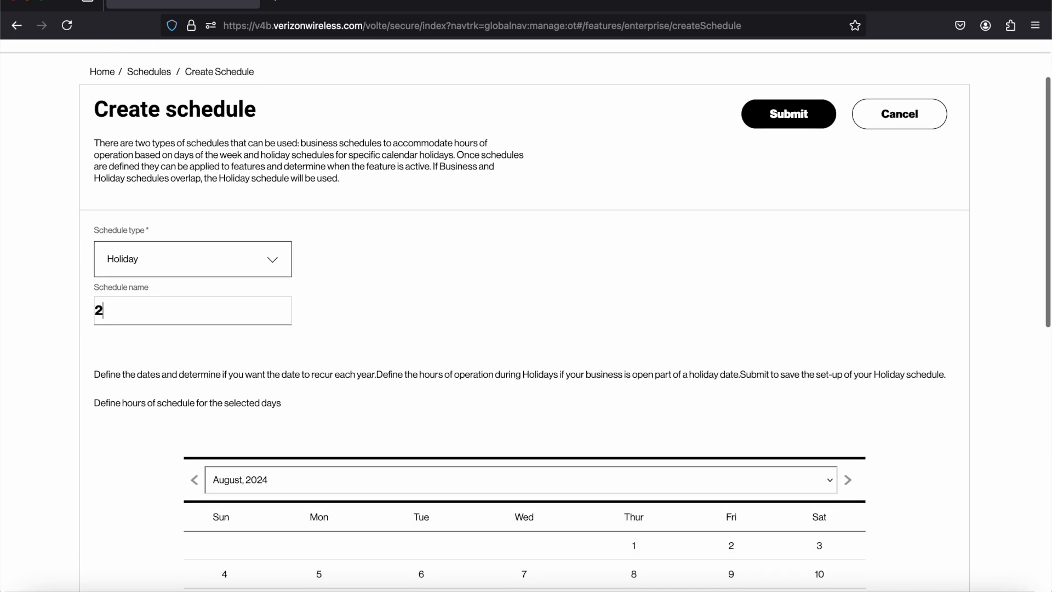
text(024Holiday)
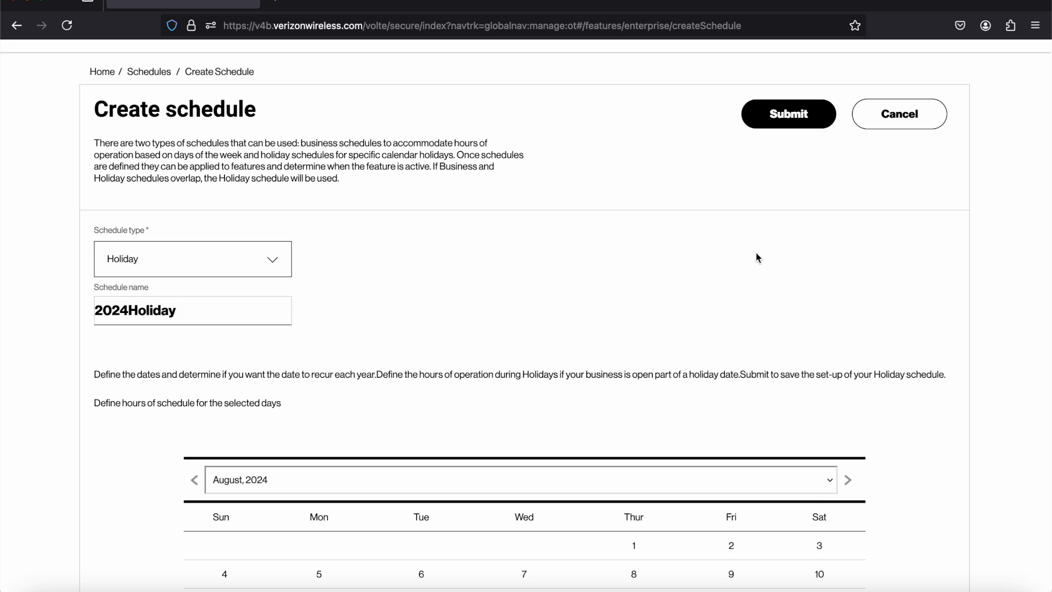
Add September 2, 2024 and November 28, 2024 as dates of the holiday schedule.
scroll(758, 257, down, 2)
scroll(758, 257, down, 2)
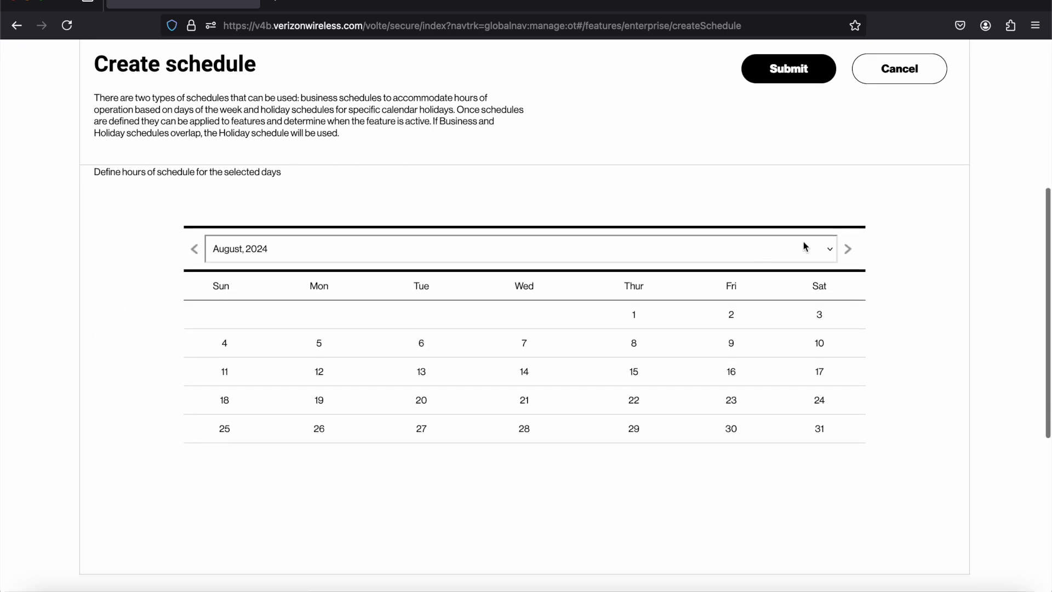
click(849, 250)
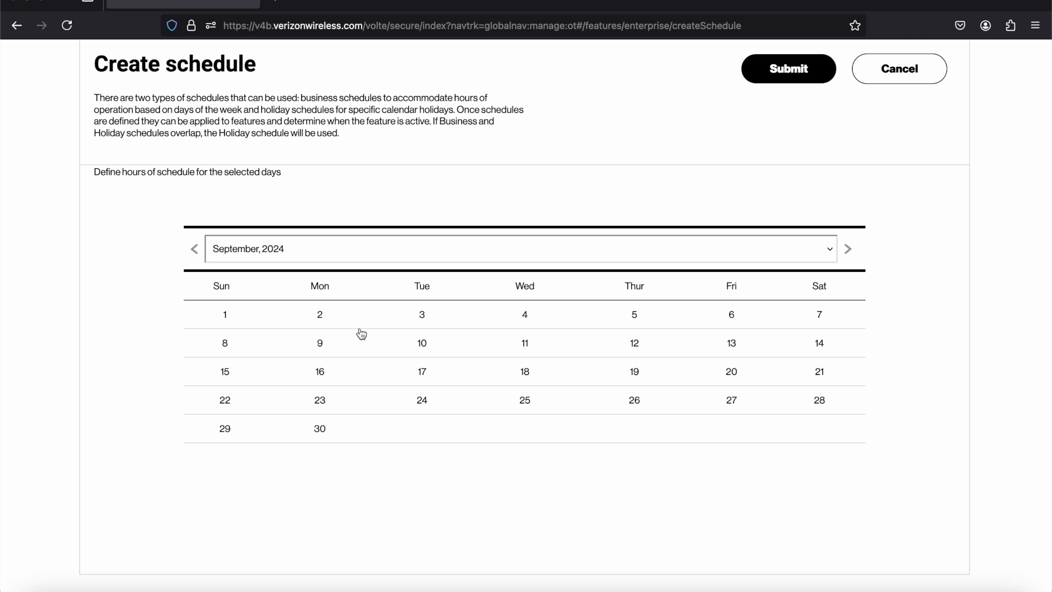
click(339, 313)
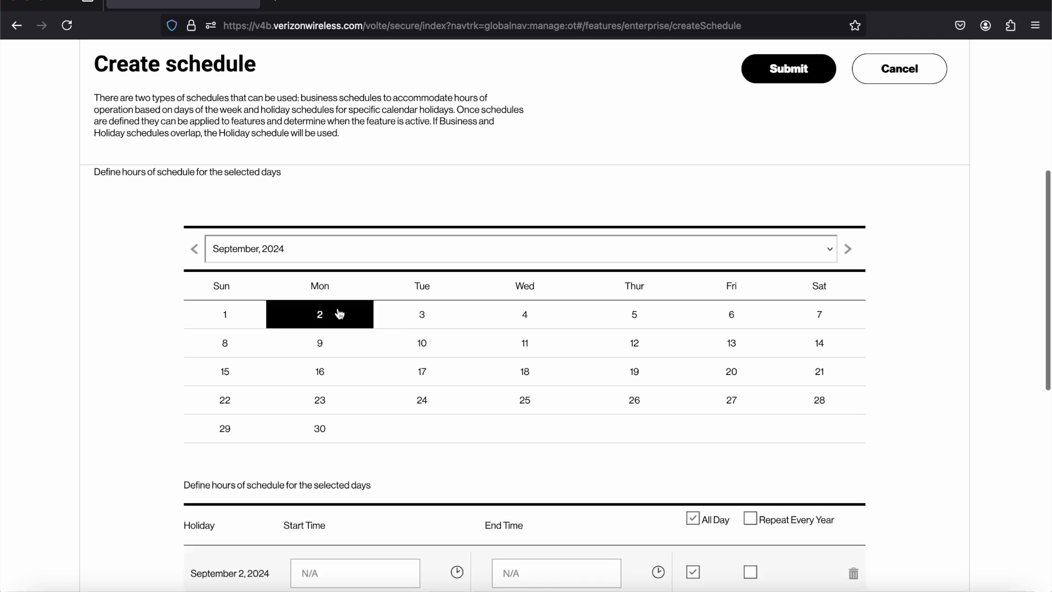
click(851, 249)
click(851, 250)
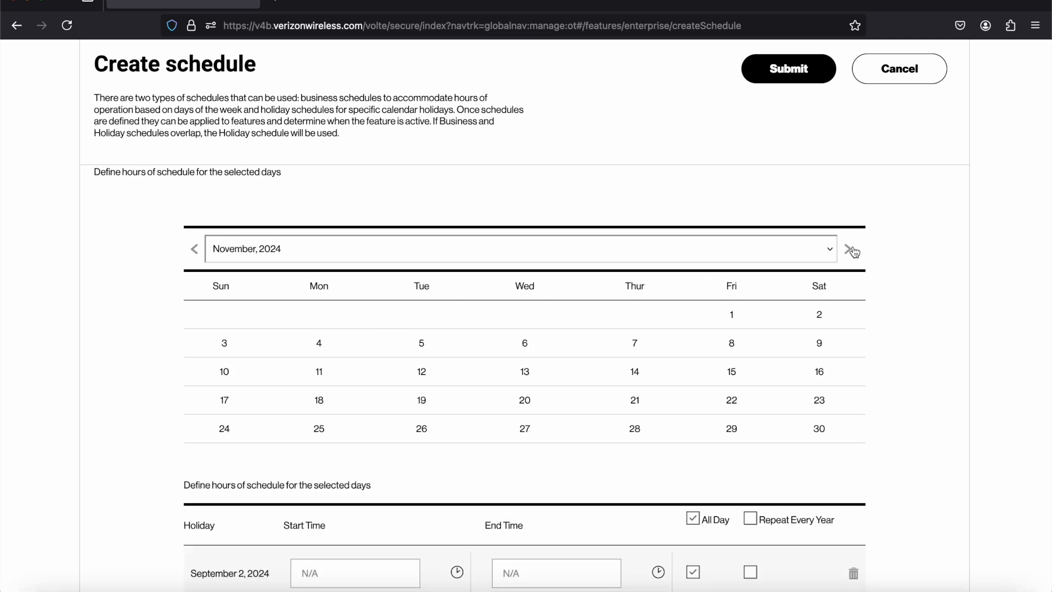
click(633, 433)
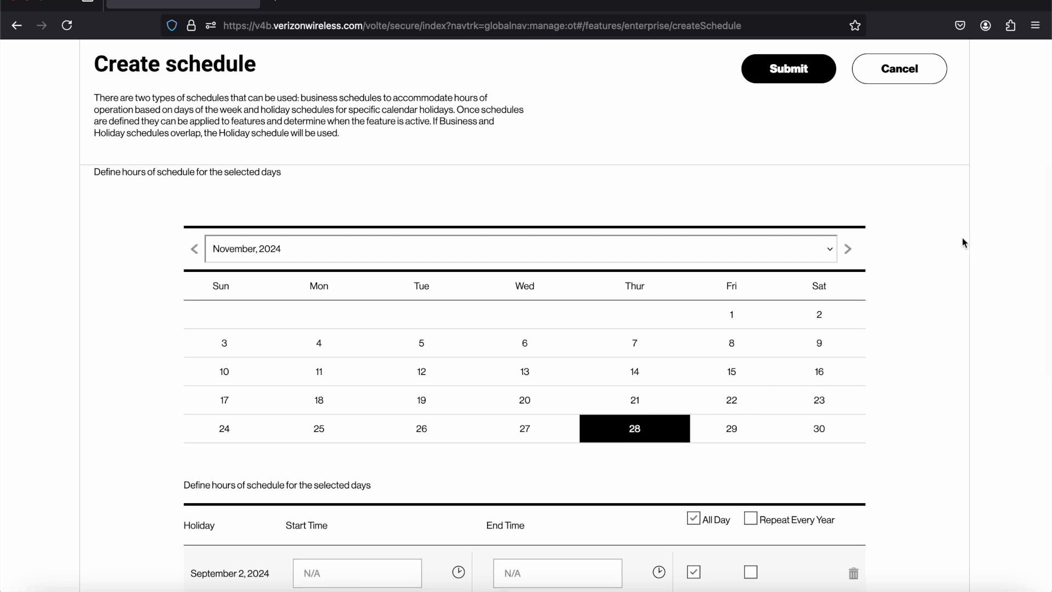
Add December 25, 2024 and January 1, 2025 as dates of the holiday schedule.
click(853, 253)
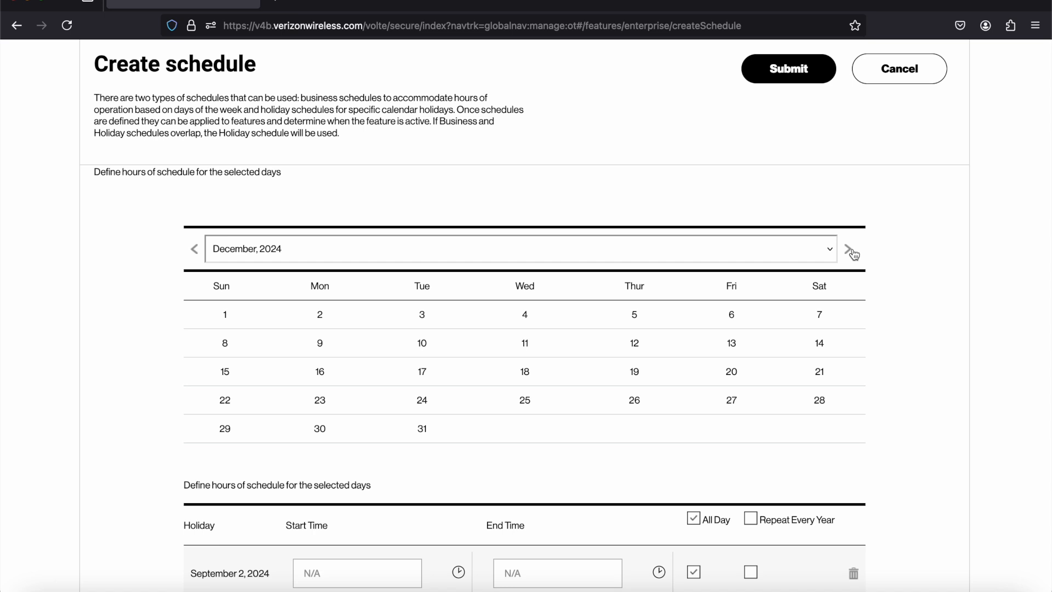
click(529, 400)
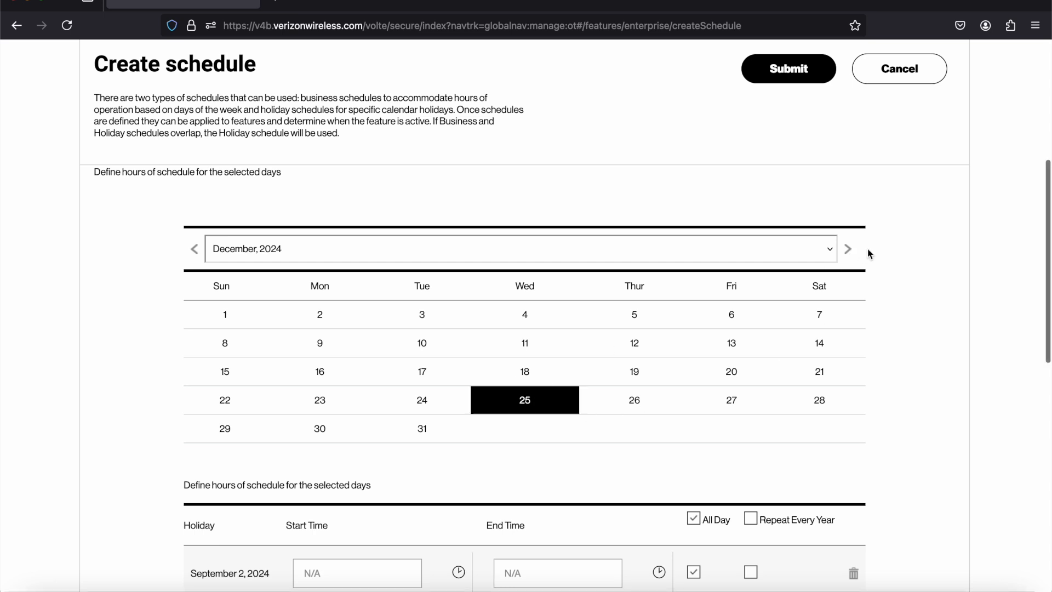
click(849, 250)
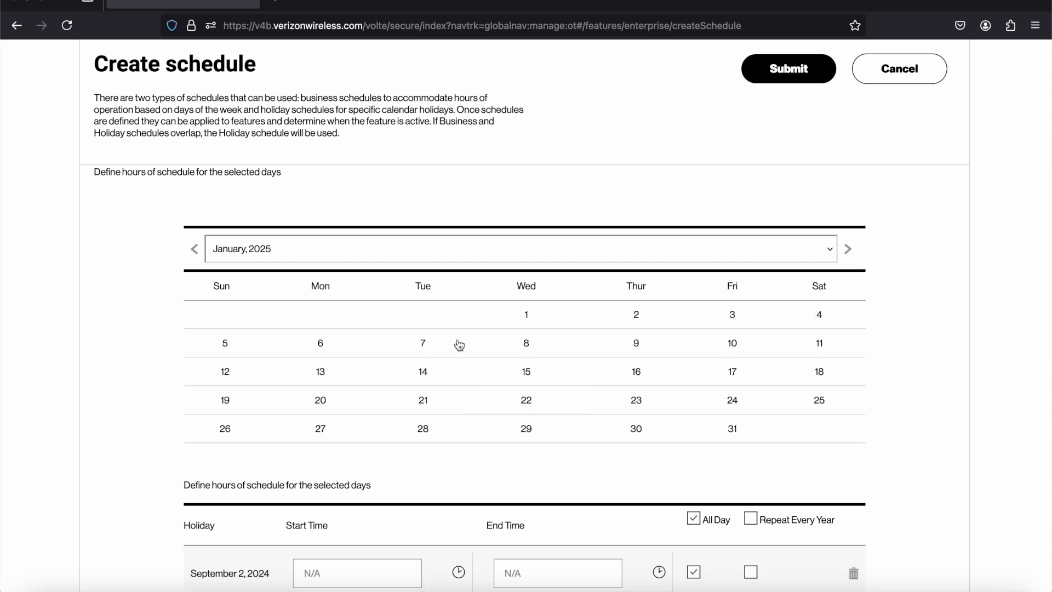
click(526, 319)
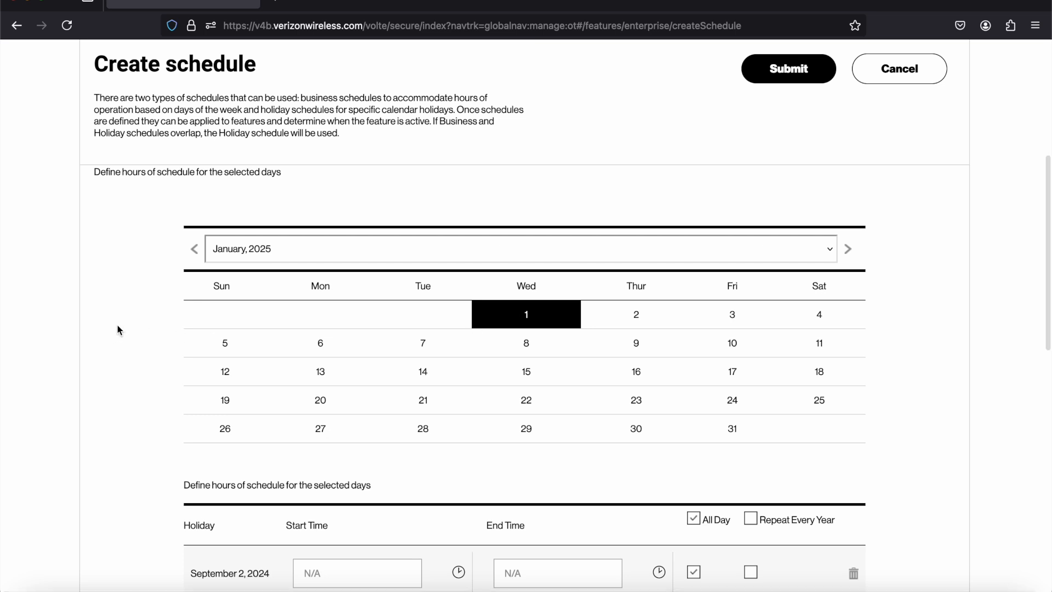
Review the holiday schedule's name, type and all-day dates, and submit it.
scroll(118, 327, down, 1)
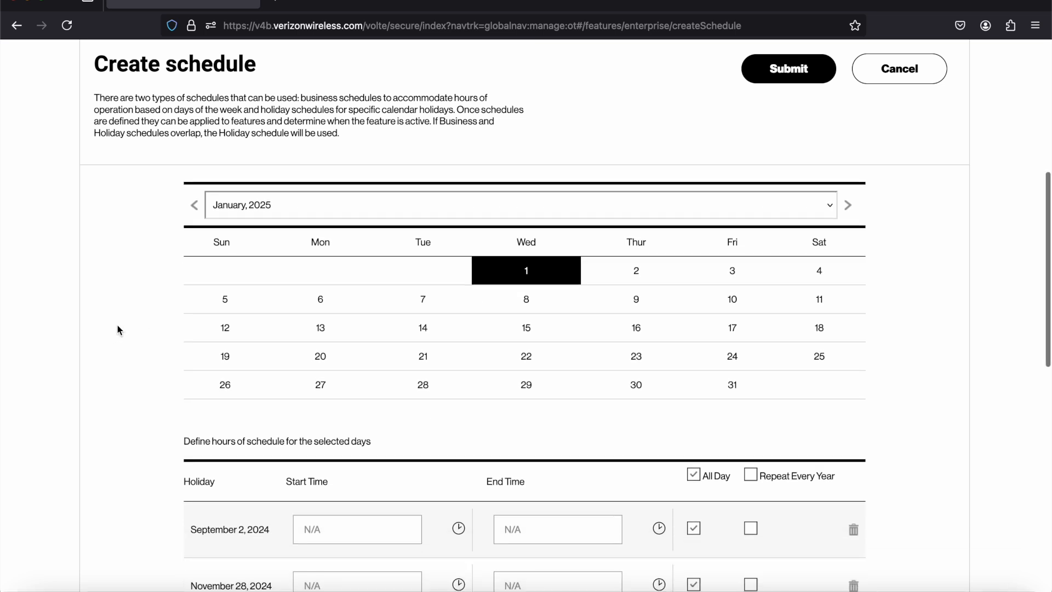
scroll(117, 329, up, 5)
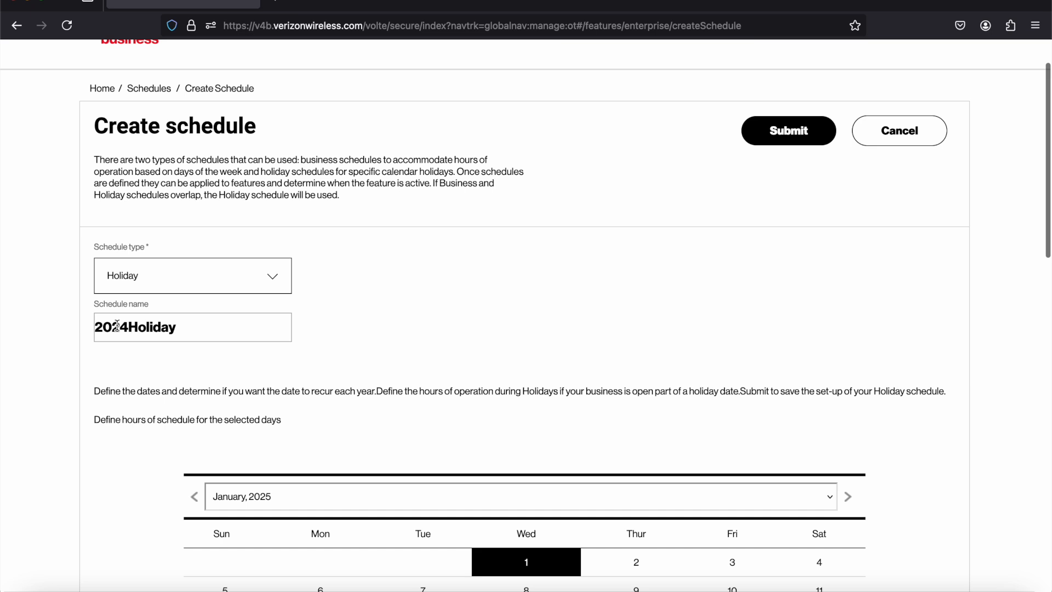
scroll(117, 326, down, 1)
scroll(117, 329, down, 6)
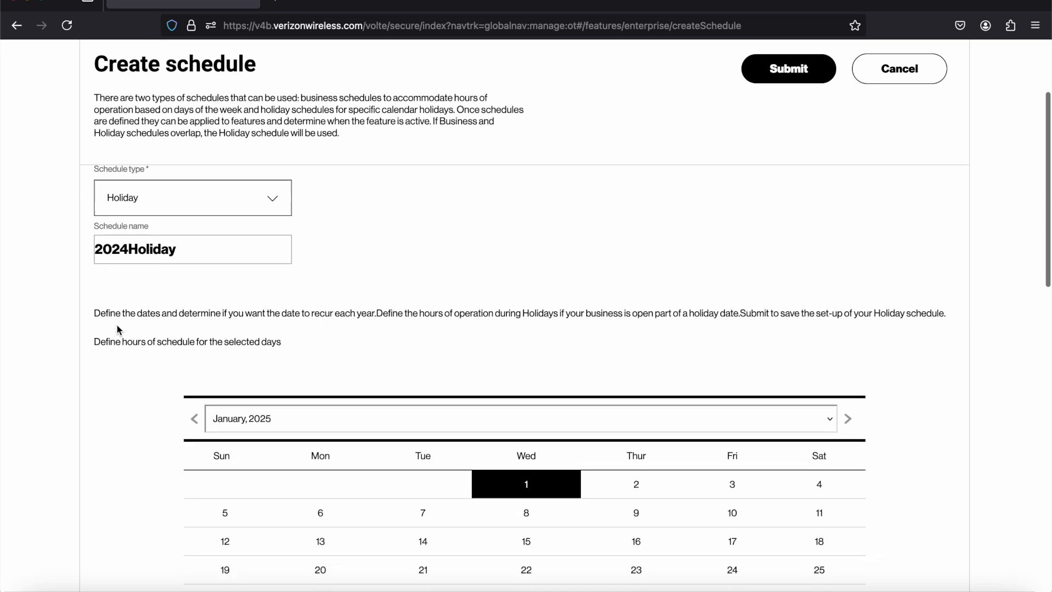
scroll(117, 330, down, 2)
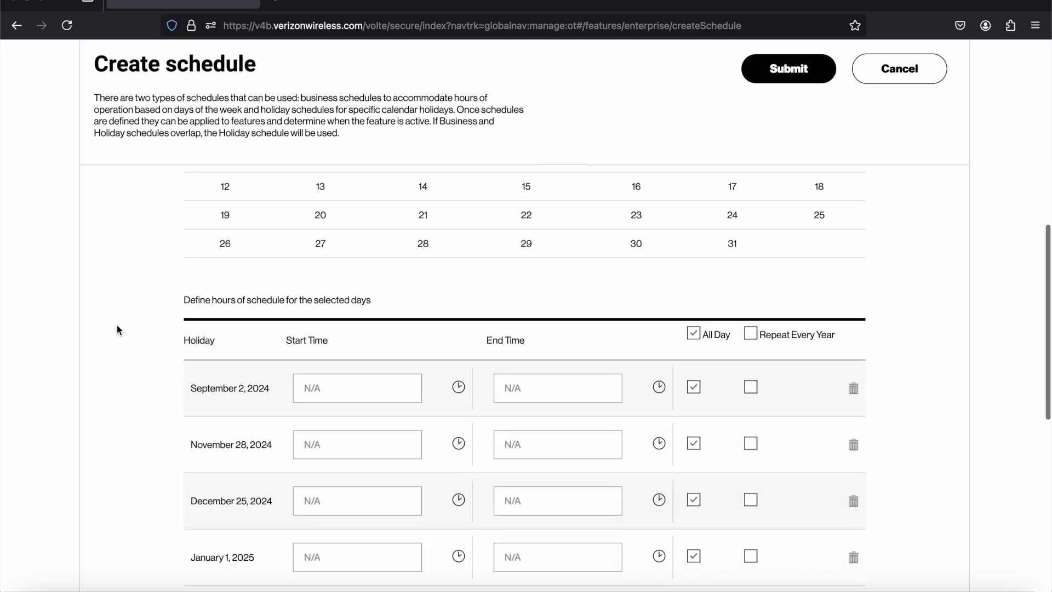
scroll(426, 422, down, 3)
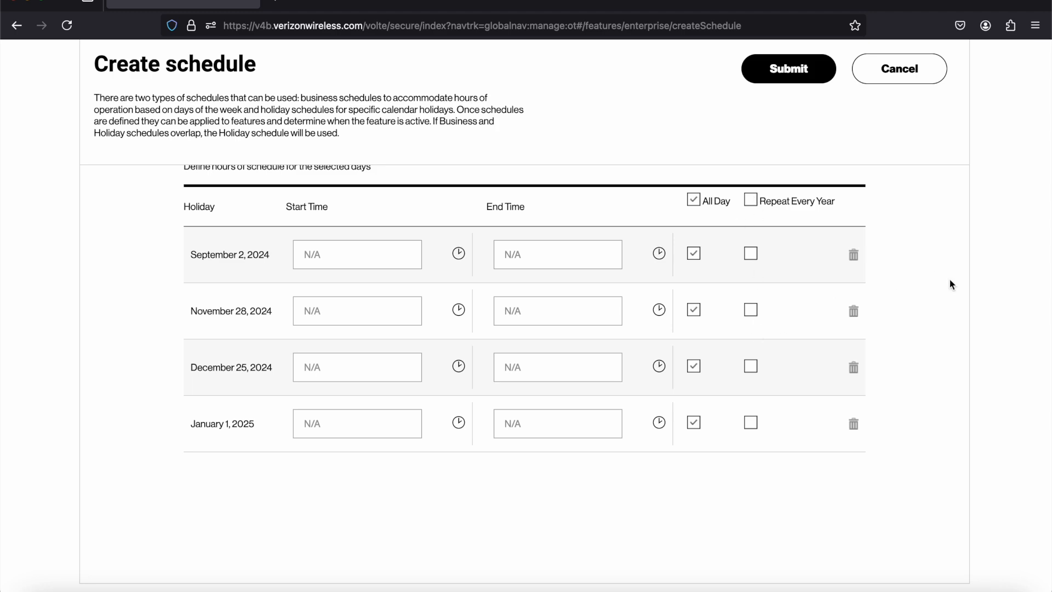
scroll(951, 284, up, 7)
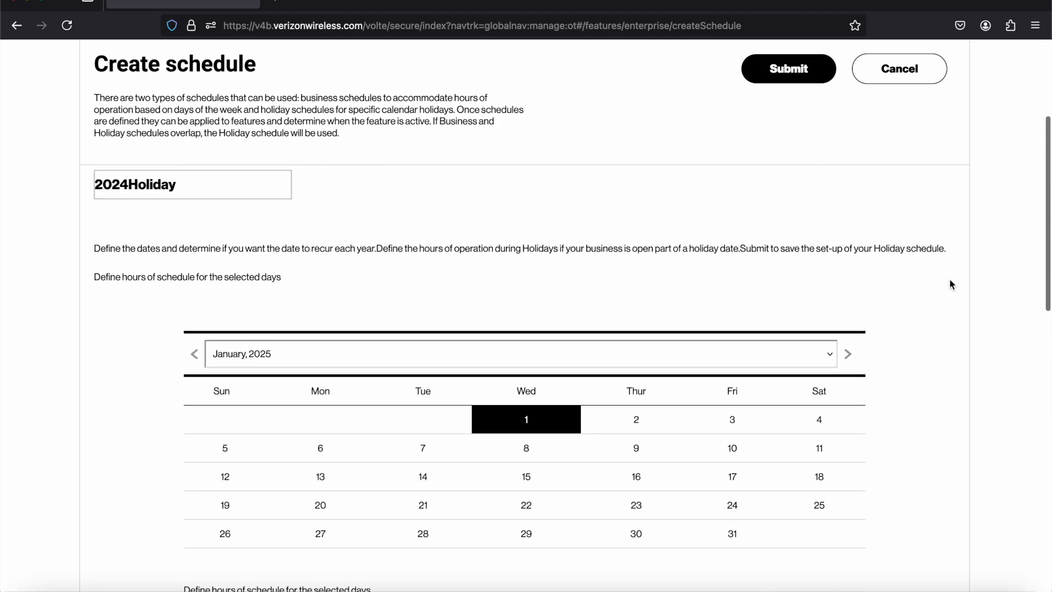
scroll(932, 269, up, 3)
click(808, 202)
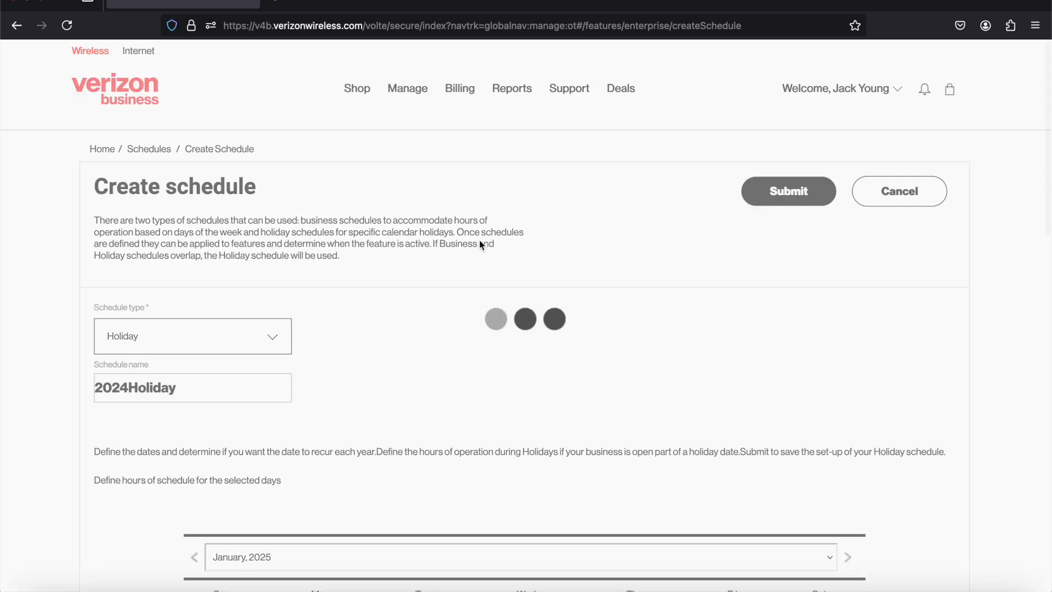
Return to the One Talk overview and open the details of the Automated Receptionist line.
click(99, 153)
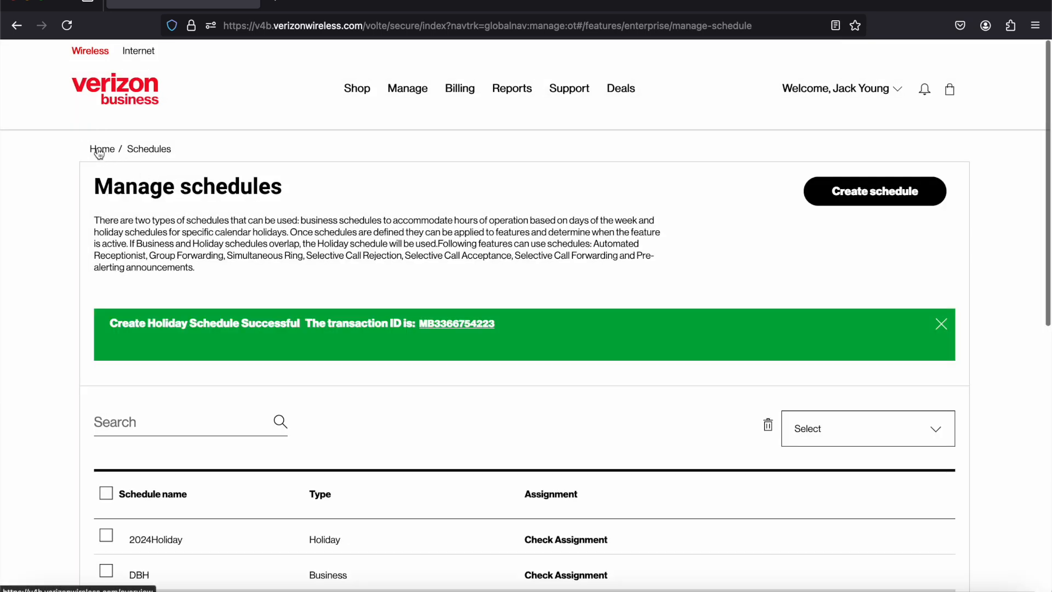
scroll(282, 331, down, 3)
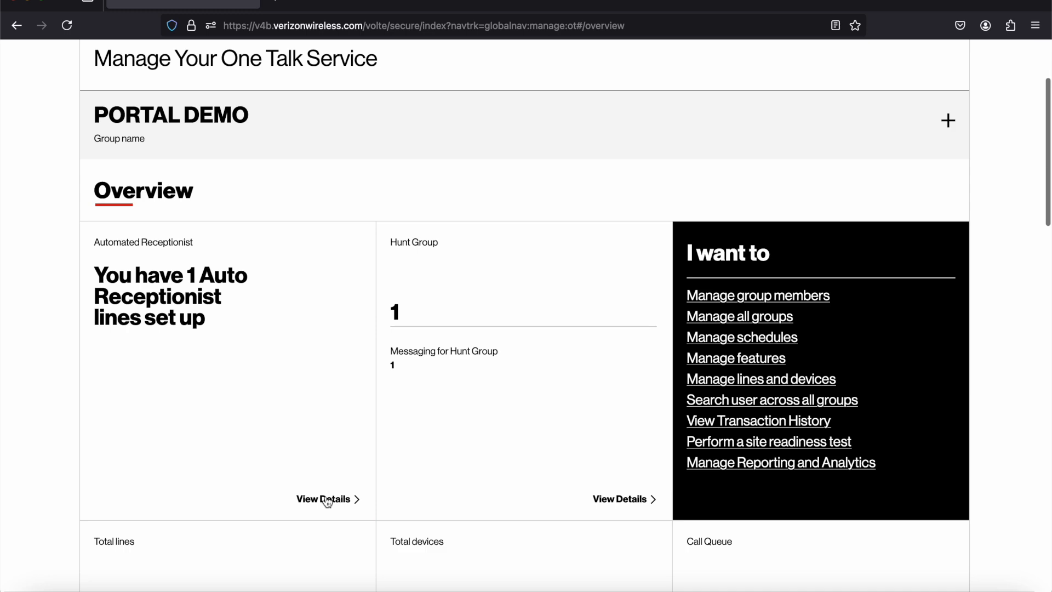
click(328, 499)
click(150, 439)
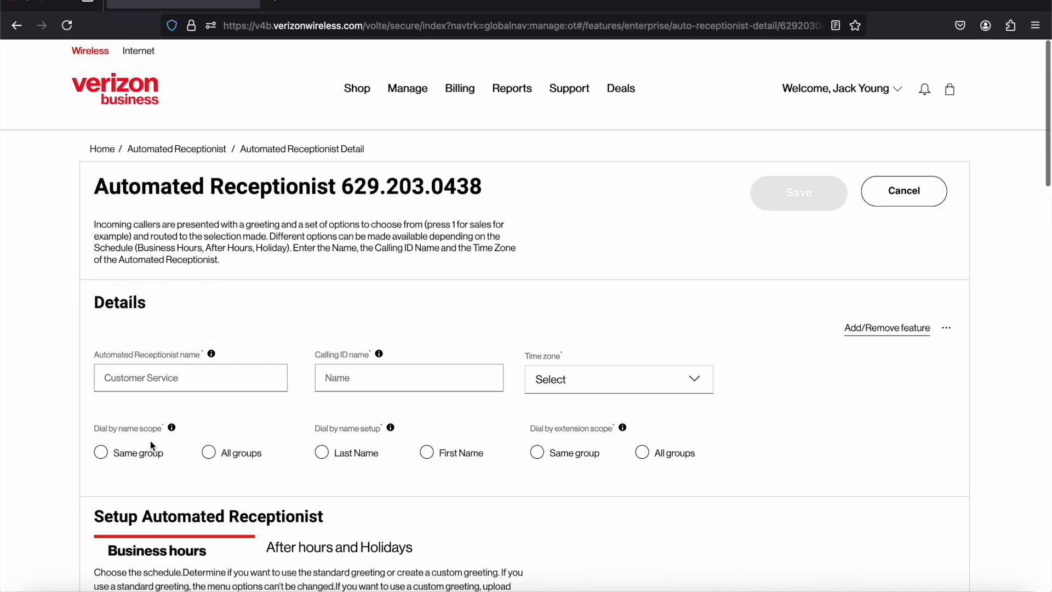
Check which holiday schedules can be chosen in the Automated Receptionist's After hours and Holidays setup, leaving None selected.
scroll(246, 451, down, 5)
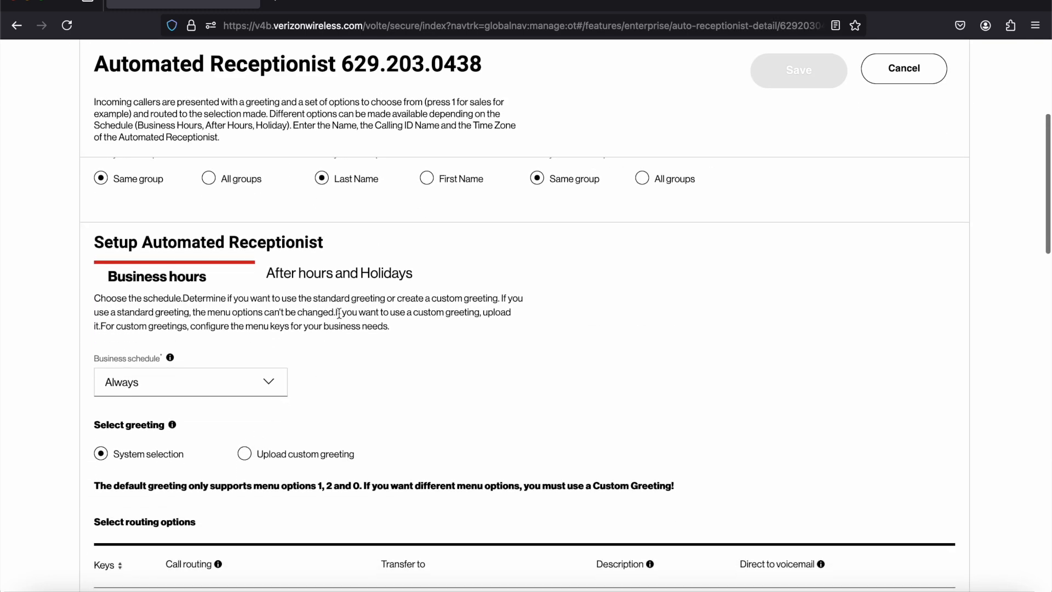
click(404, 277)
click(224, 373)
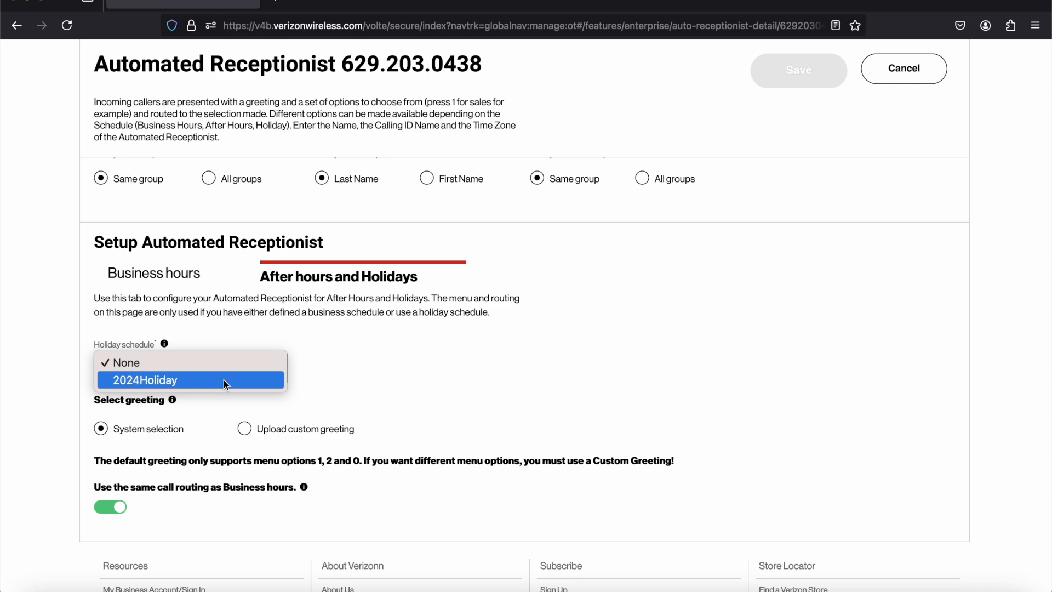
click(371, 400)
scroll(371, 400, up, 5)
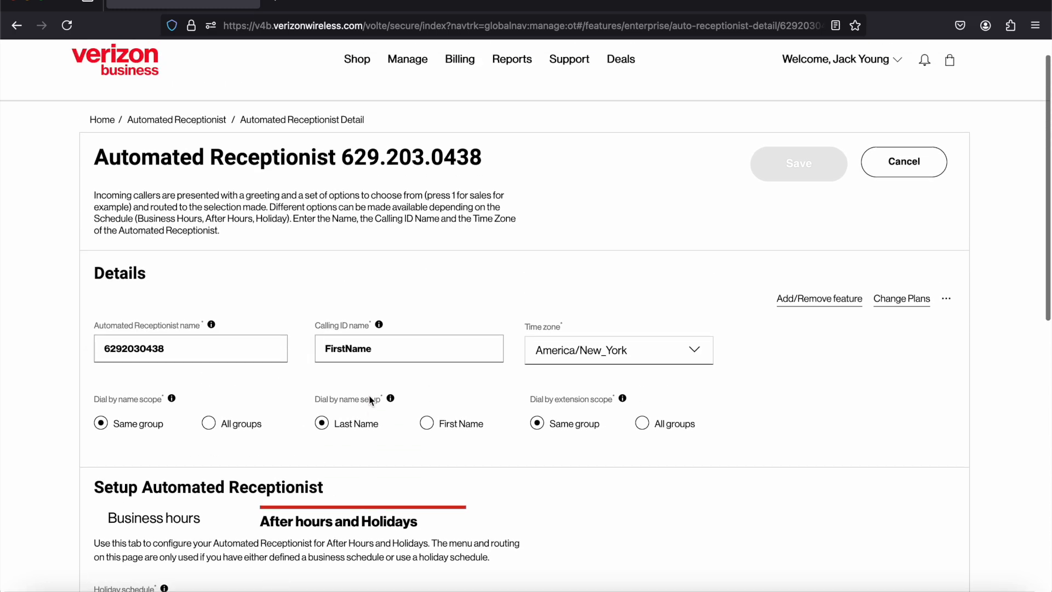
Go back through the overview to schedule management and open the DBH business schedule.
click(103, 150)
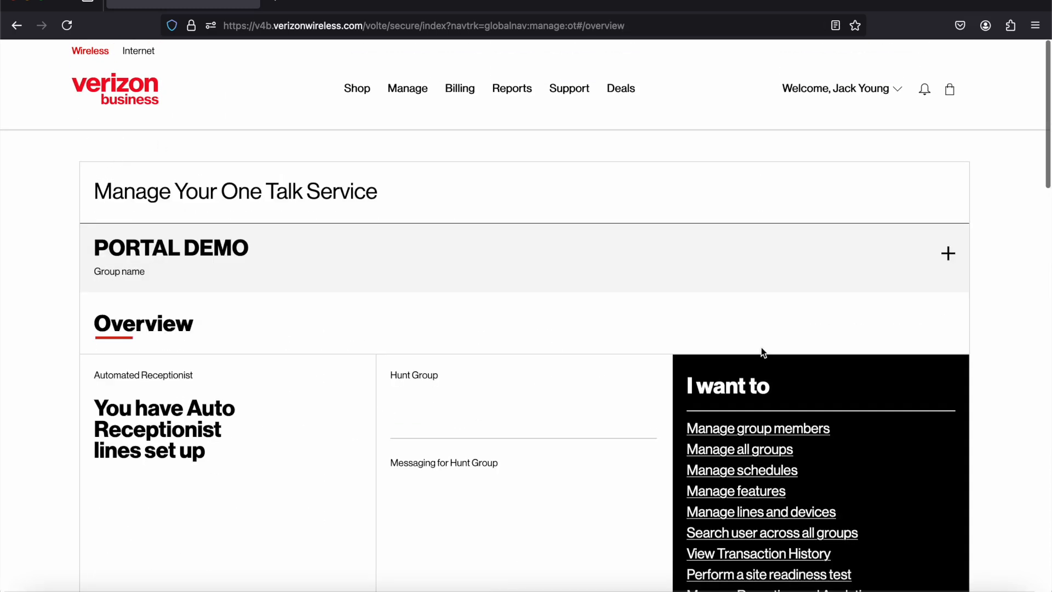
scroll(762, 347, down, 1)
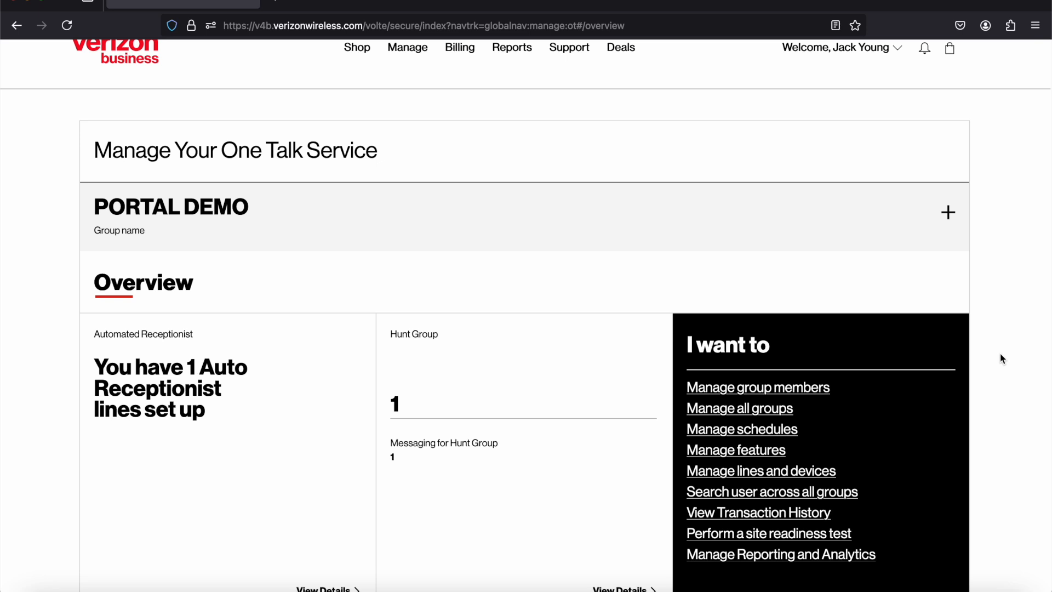
scroll(1000, 354, down, 1)
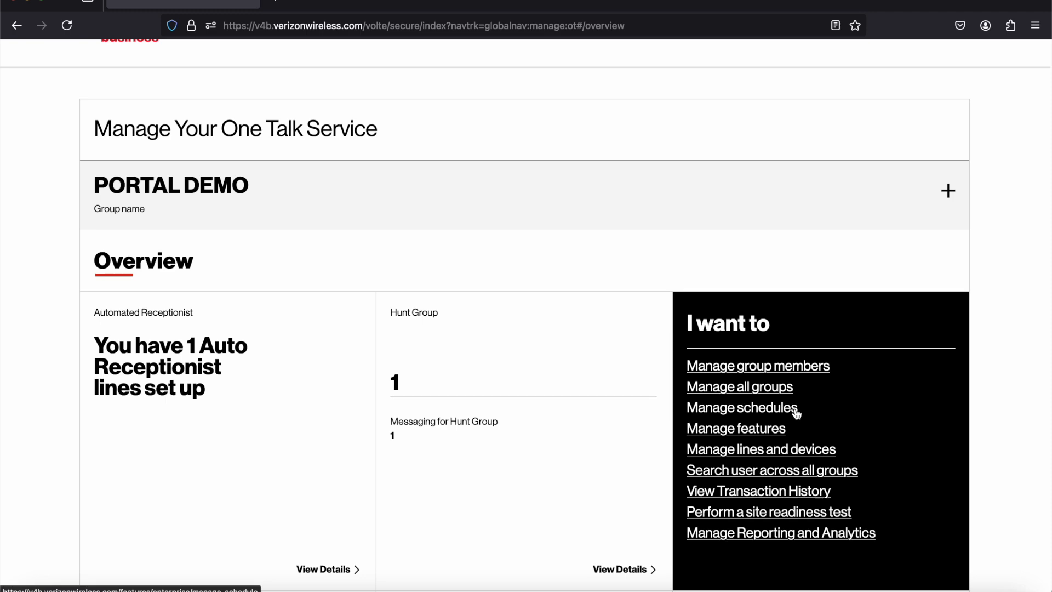
click(778, 409)
scroll(383, 357, down, 2)
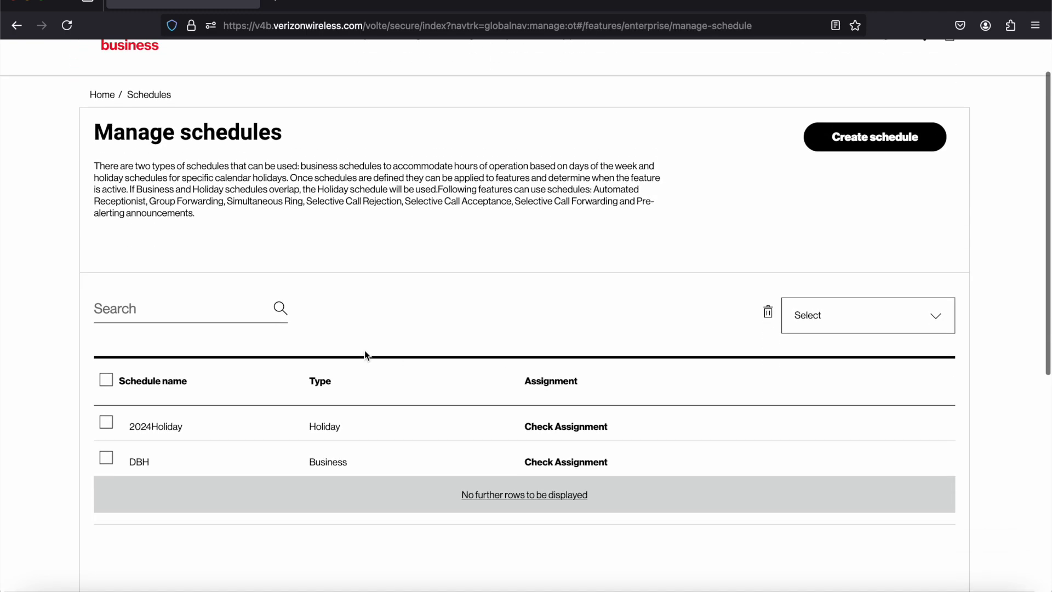
click(142, 431)
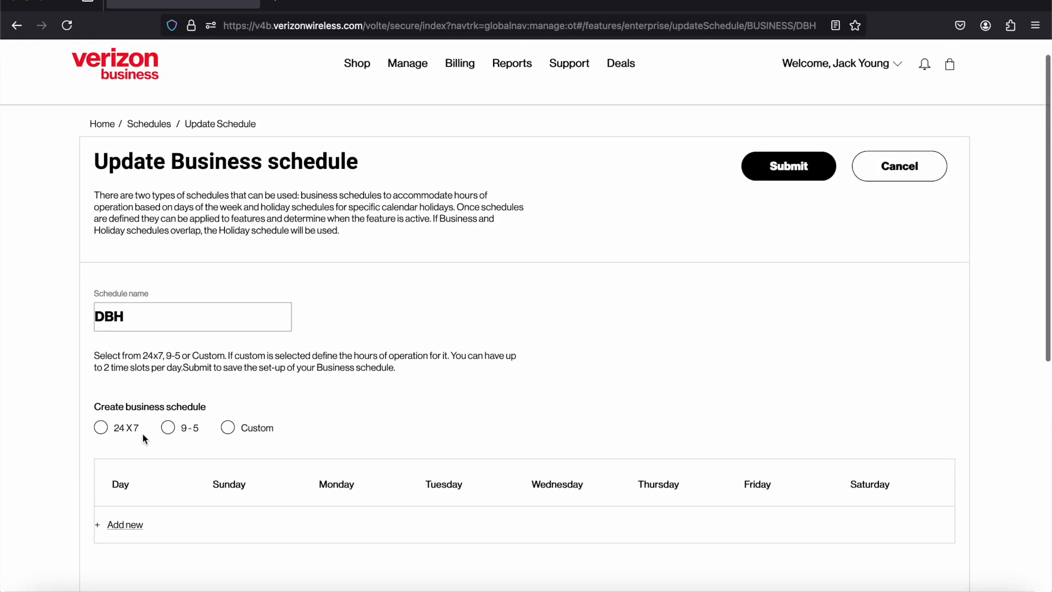
Examine the DBH schedule's weekly hours and its Tuesday start time options, and cancel the update.
scroll(329, 371, down, 2)
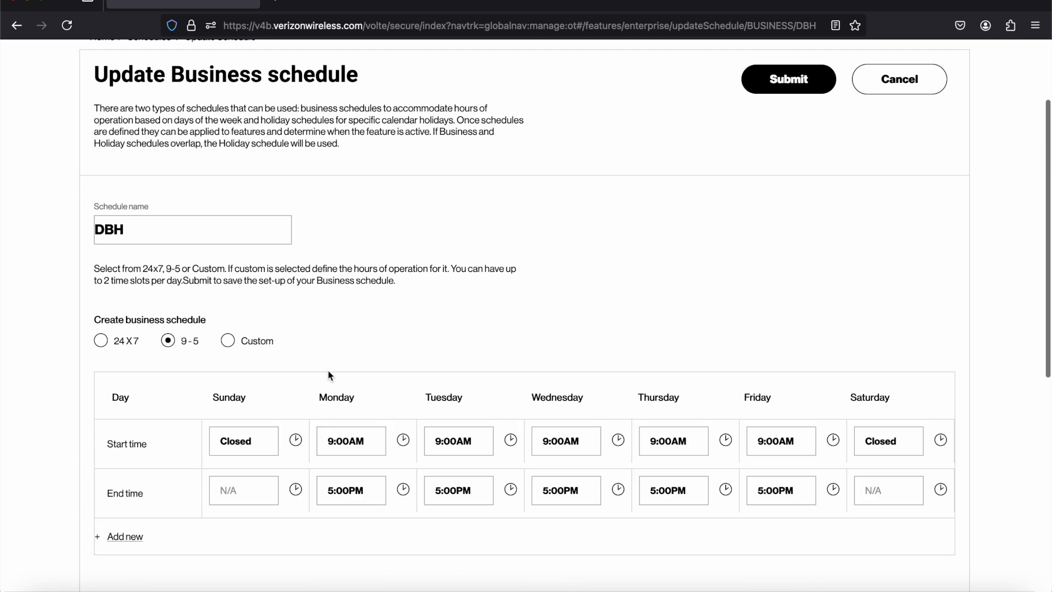
click(443, 447)
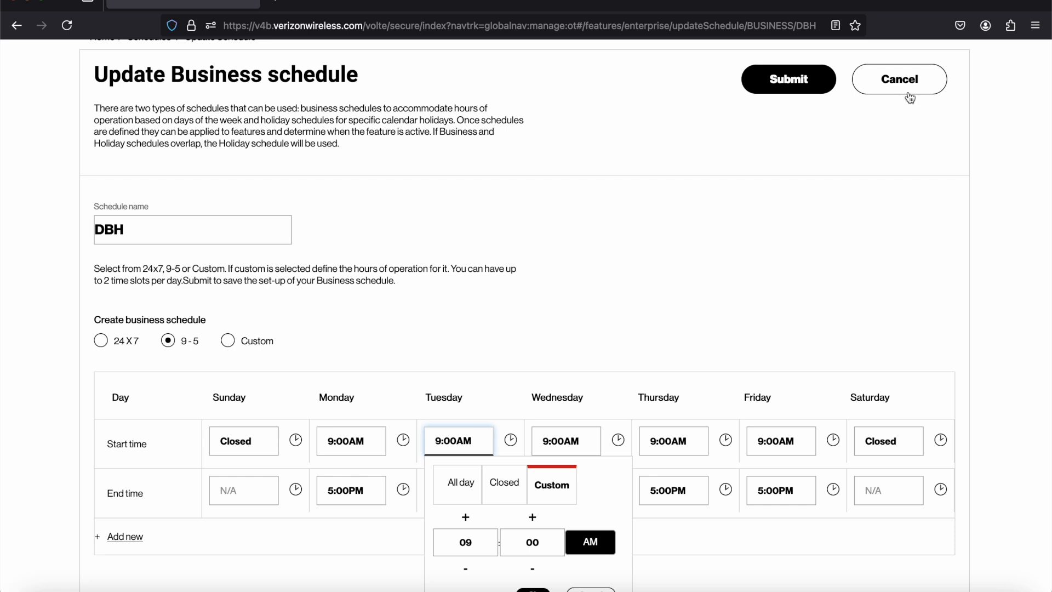
click(512, 341)
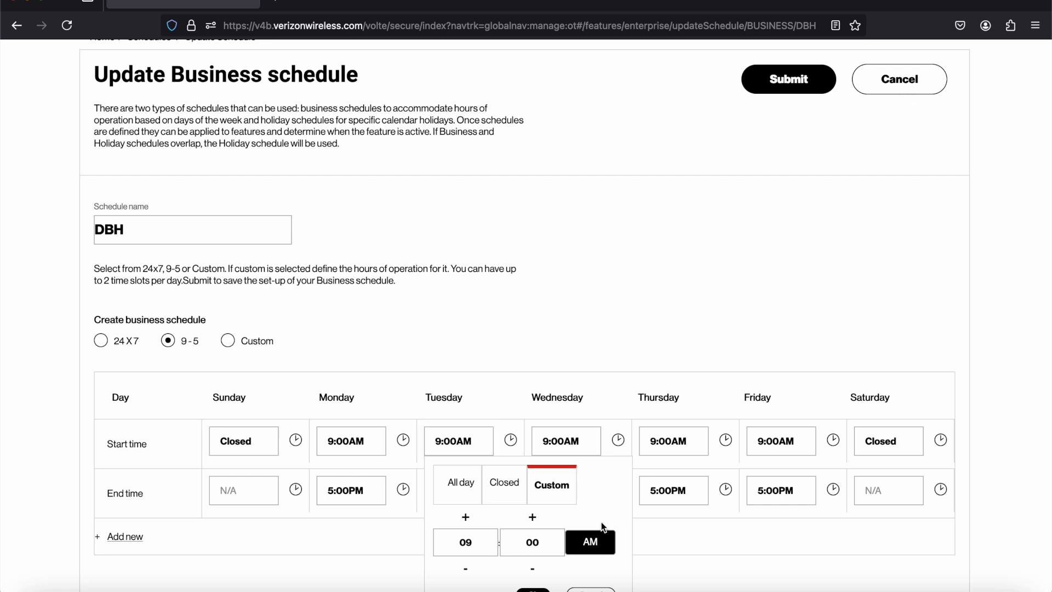
click(600, 589)
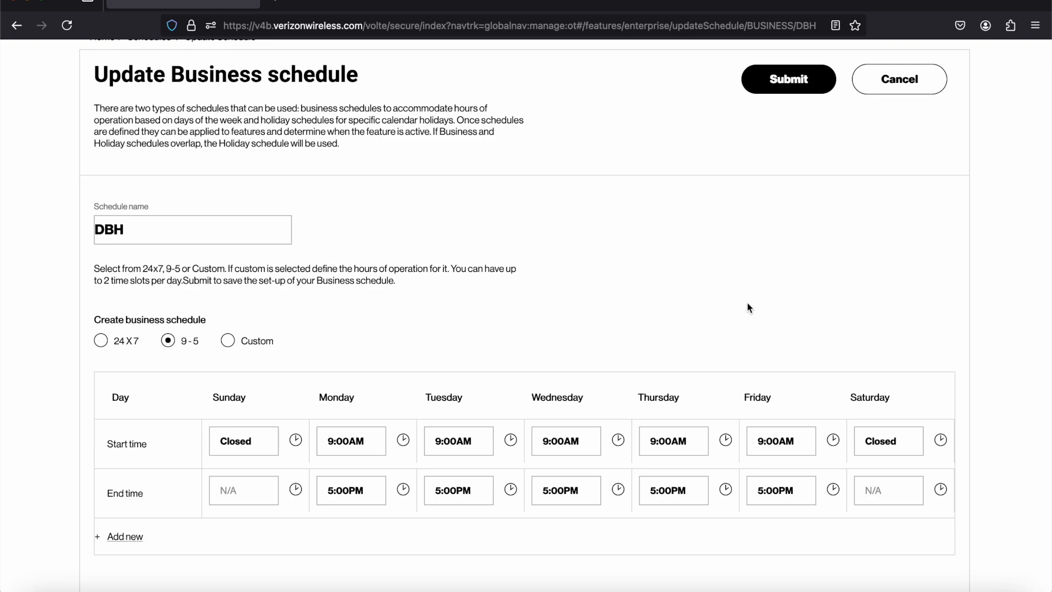
click(927, 86)
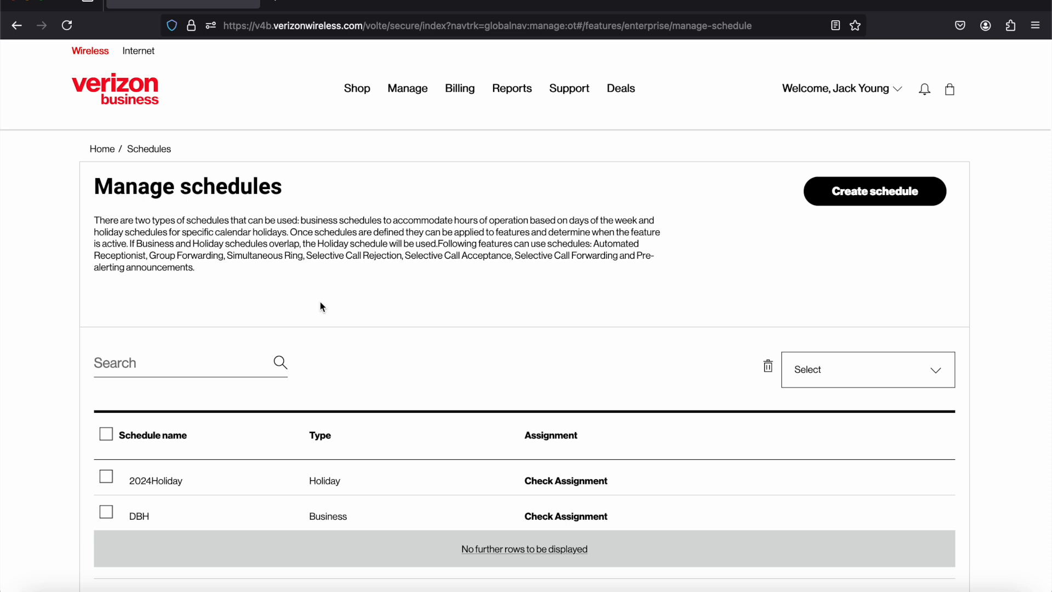
Try adding August 6, 2024 as a date of the existing 2024Holiday schedule, and cancel the update.
click(173, 486)
scroll(350, 329, down, 2)
scroll(354, 329, down, 3)
click(192, 296)
click(194, 296)
click(194, 296)
click(196, 297)
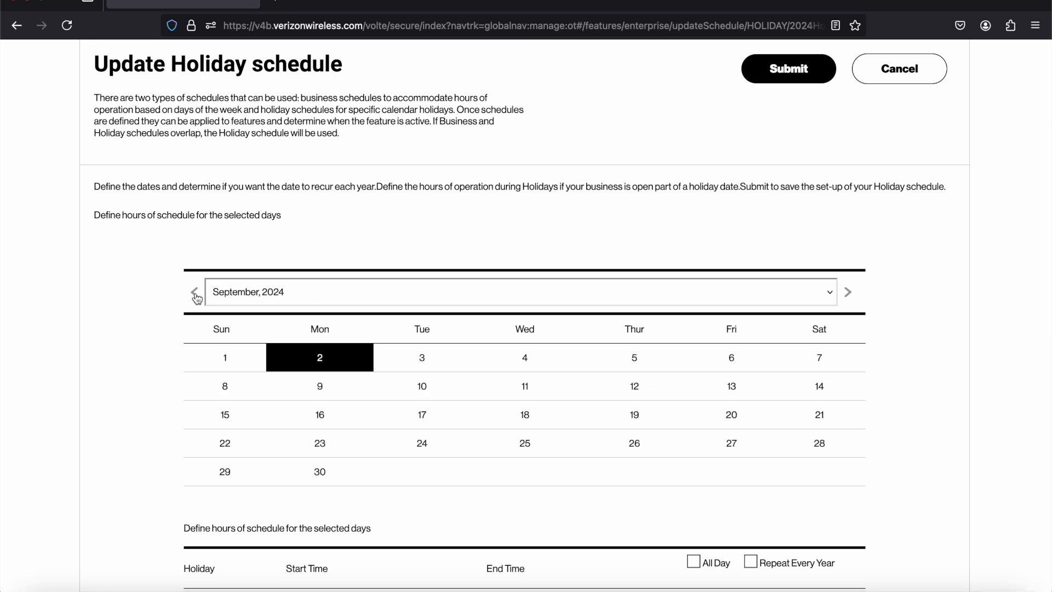
click(195, 297)
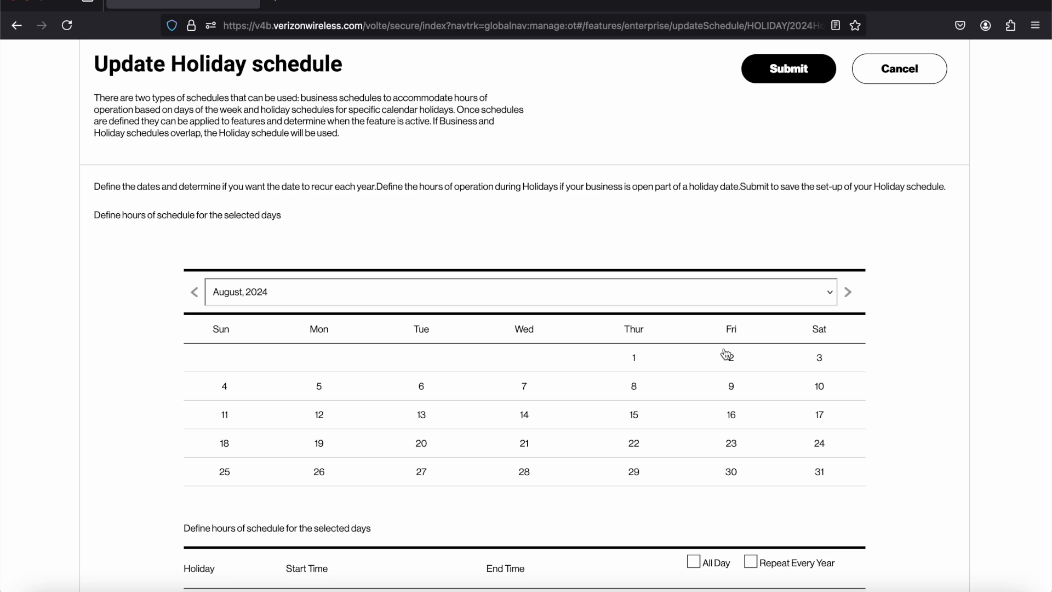
click(422, 390)
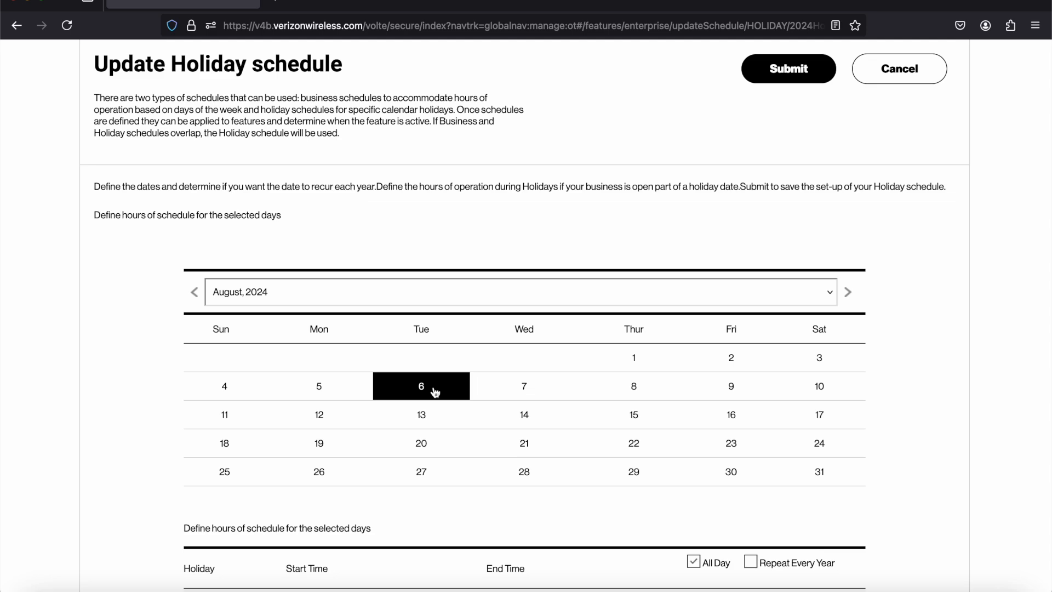
scroll(127, 367, up, 3)
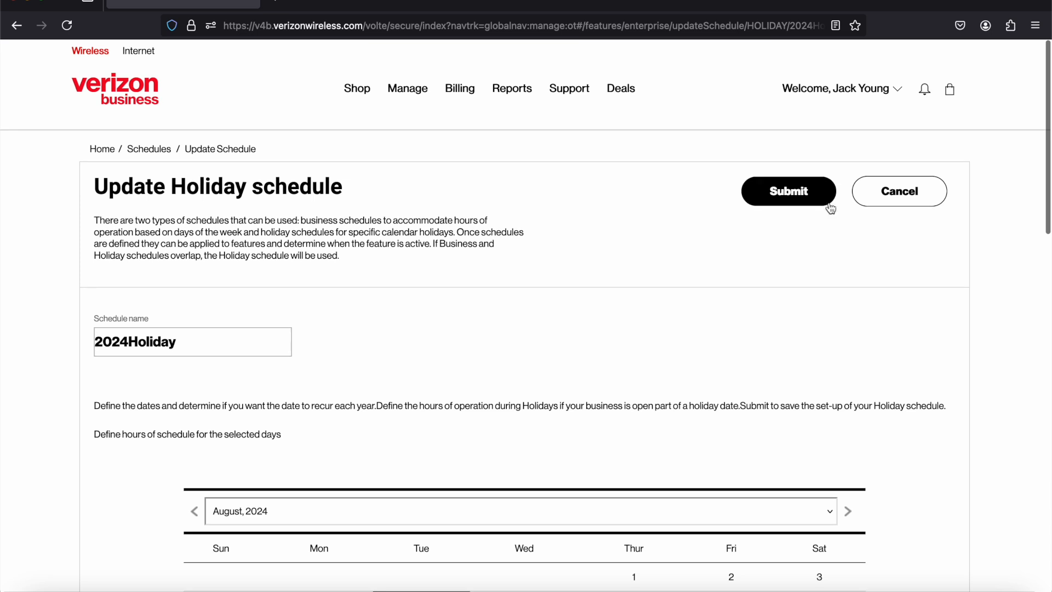
click(896, 195)
Start another new schedule, set its type to Holiday and name it 2025Holiday.
scroll(370, 355, down, 1)
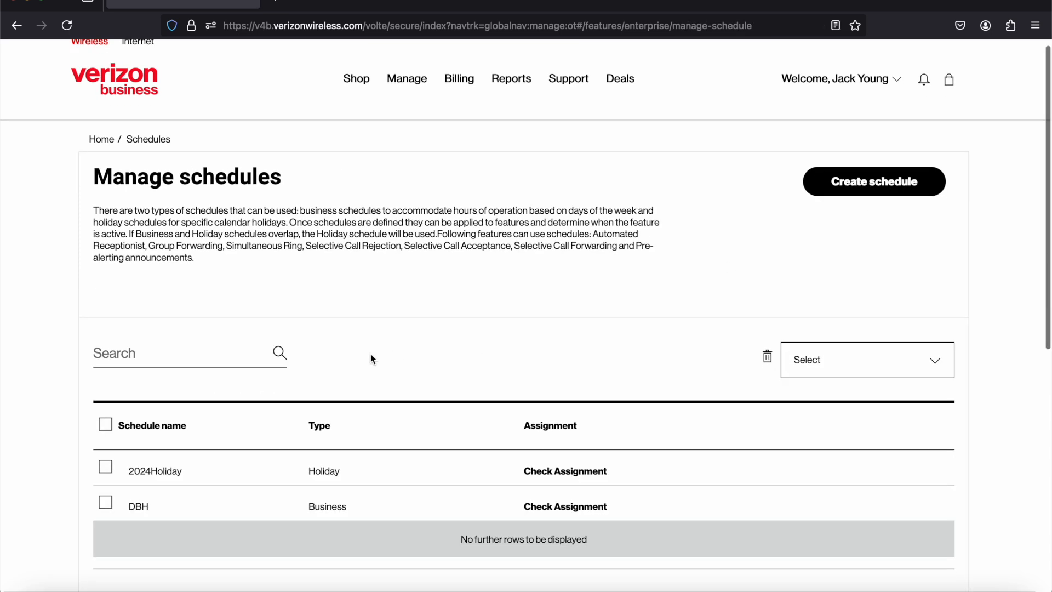
click(871, 183)
click(274, 338)
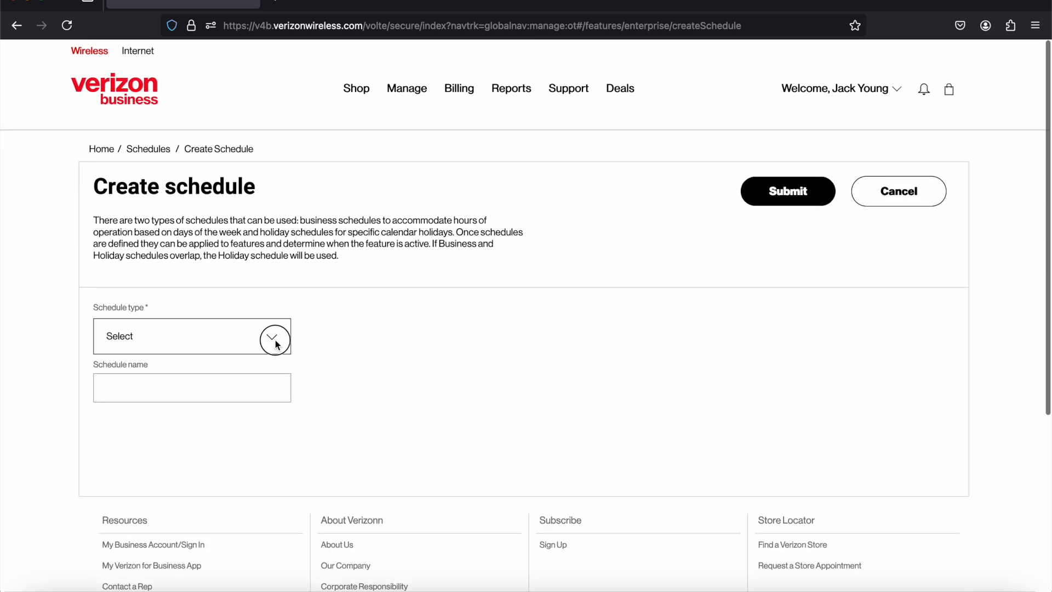
click(230, 403)
click(227, 393)
text(2025hH)
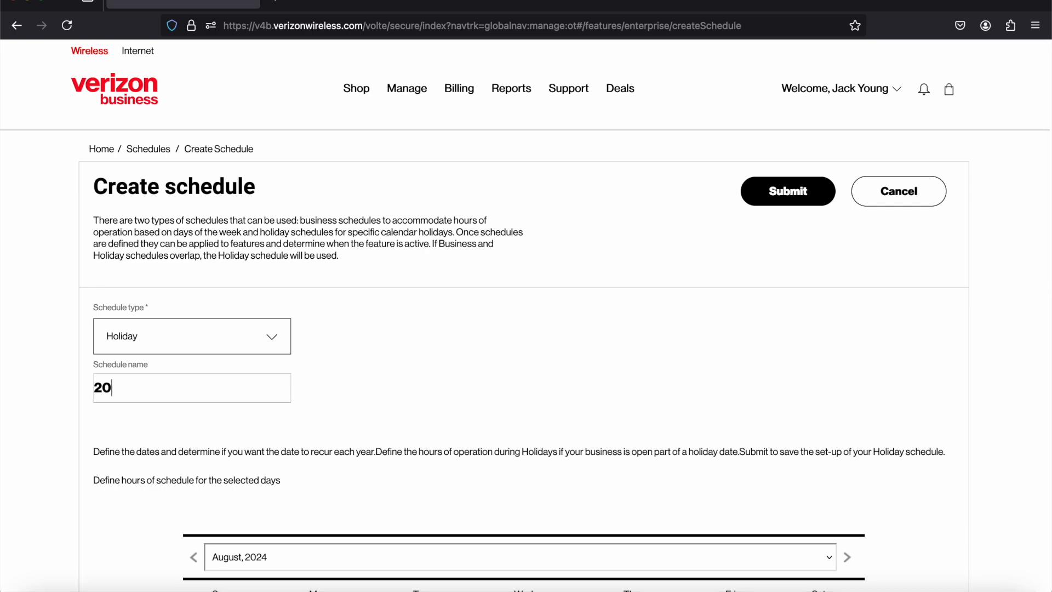
key(BackSpace)
key(BackSpace)
text(Holiday)
scroll(405, 373, down, 2)
scroll(405, 373, down, 1)
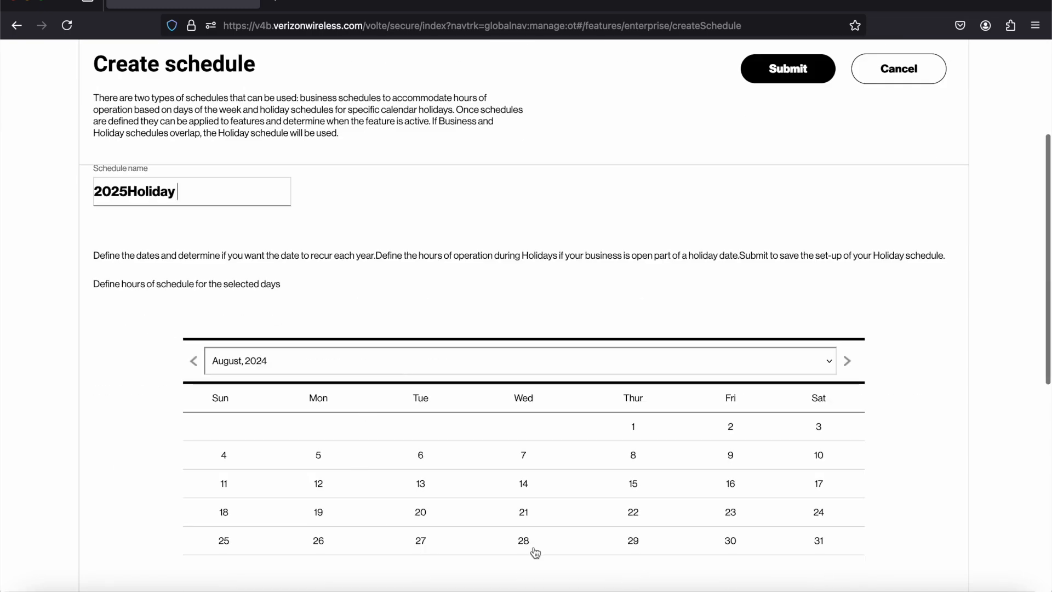
Cancel the new schedule, and try renaming the existing 2024Holiday schedule to 2025Holiday.
click(919, 81)
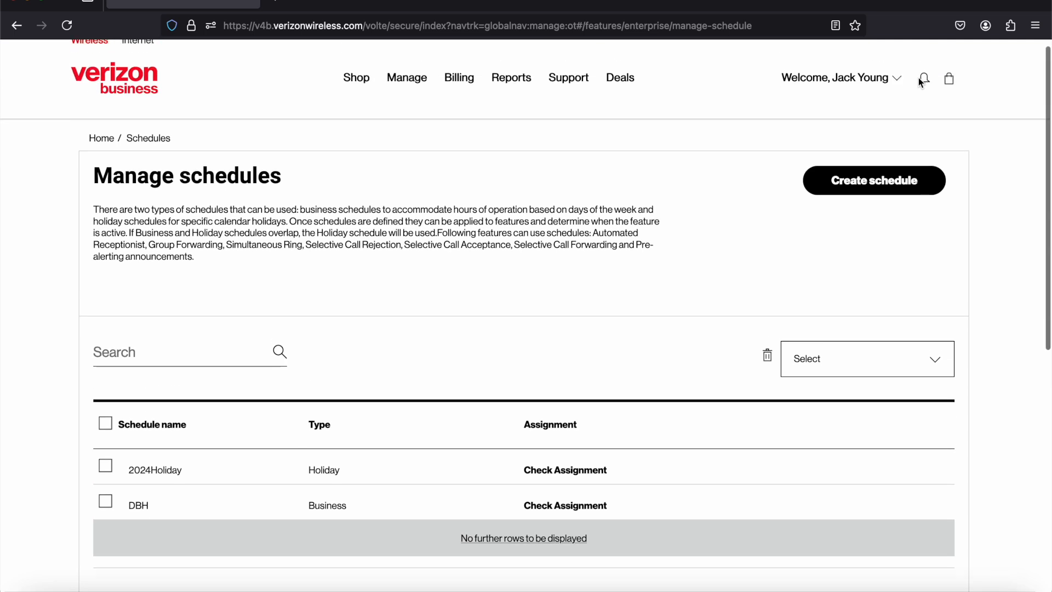
click(167, 483)
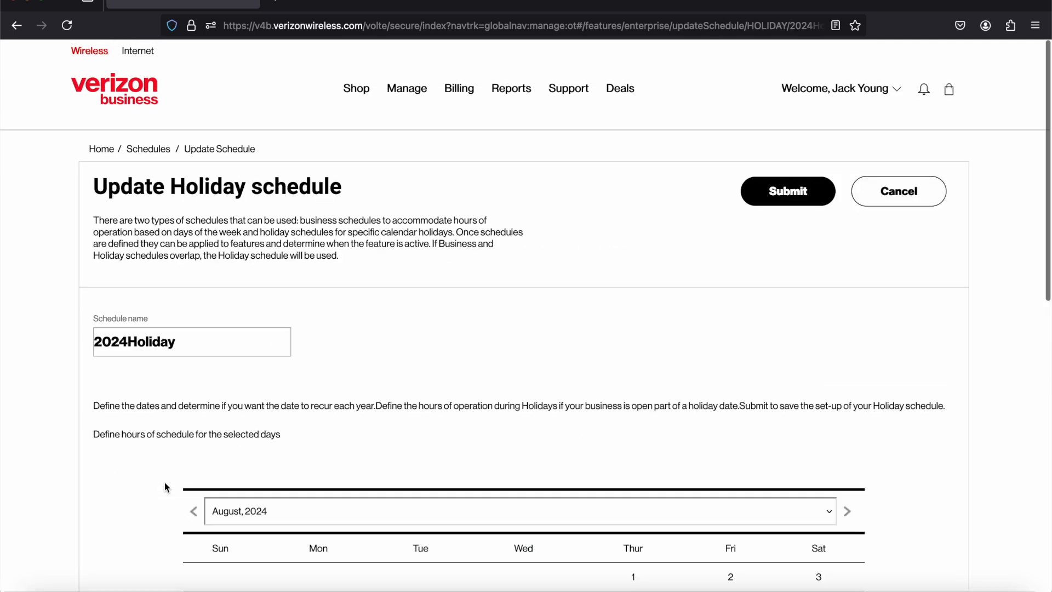
click(130, 345)
key(BackSpace)
text(5)
Browse the schedule's holiday calendar ahead to March 2025, and cancel the update.
scroll(667, 293, down, 2)
scroll(666, 293, down, 4)
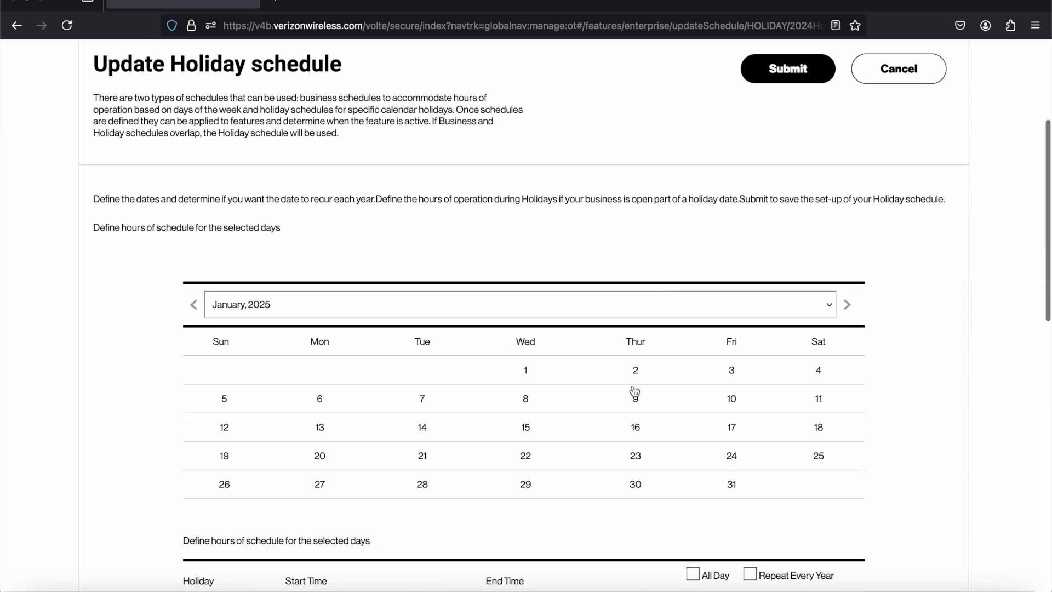
click(835, 283)
click(834, 282)
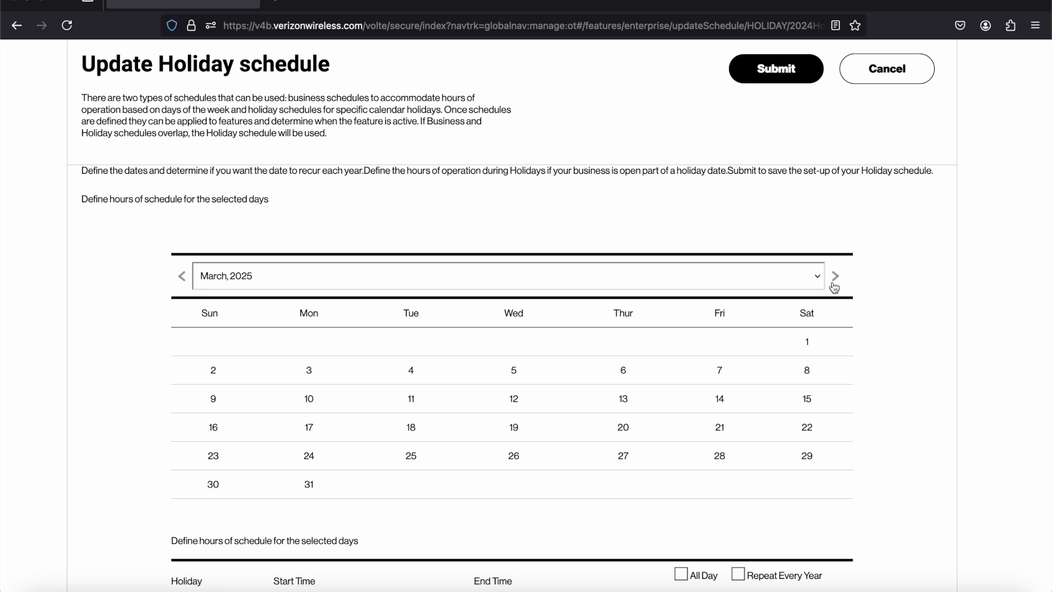
click(912, 74)
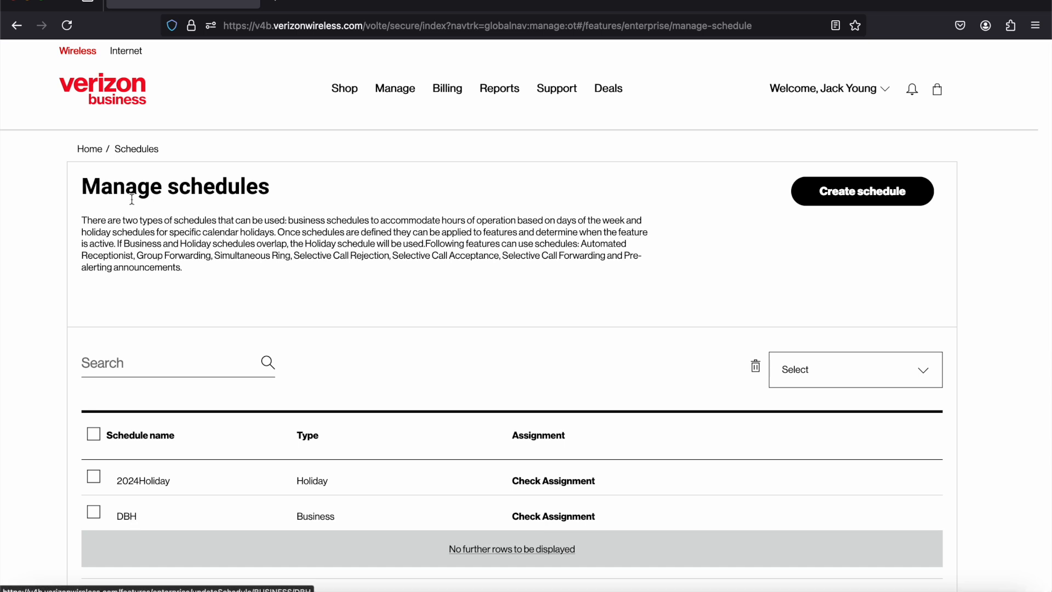
Go back to the One Talk overview, examine the list of available groups under PORTAL DEMO, and collapse it again.
click(96, 150)
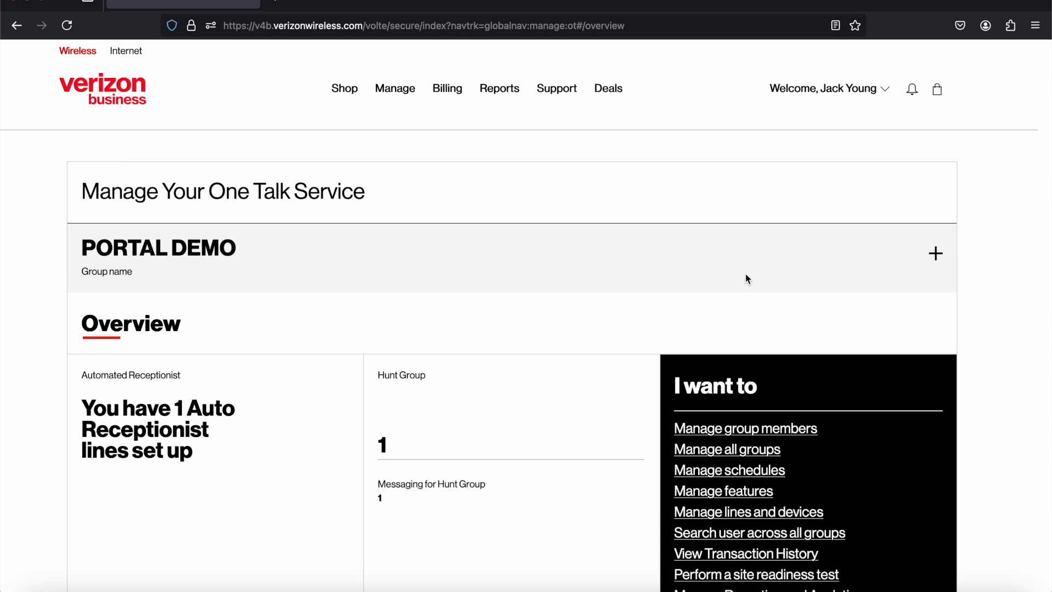
scroll(853, 279, down, 1)
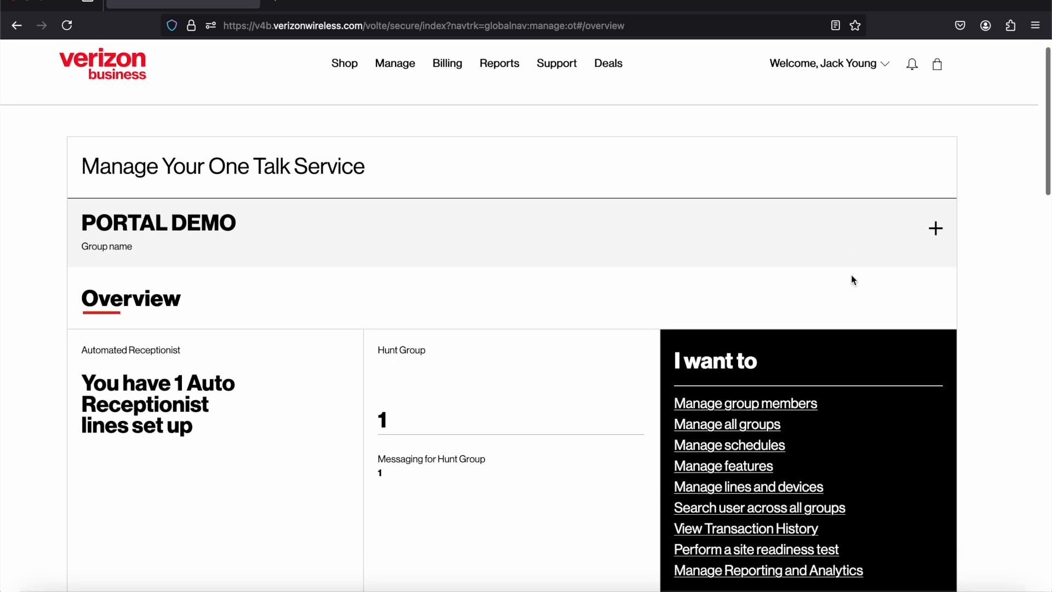
click(938, 231)
scroll(277, 424, down, 2)
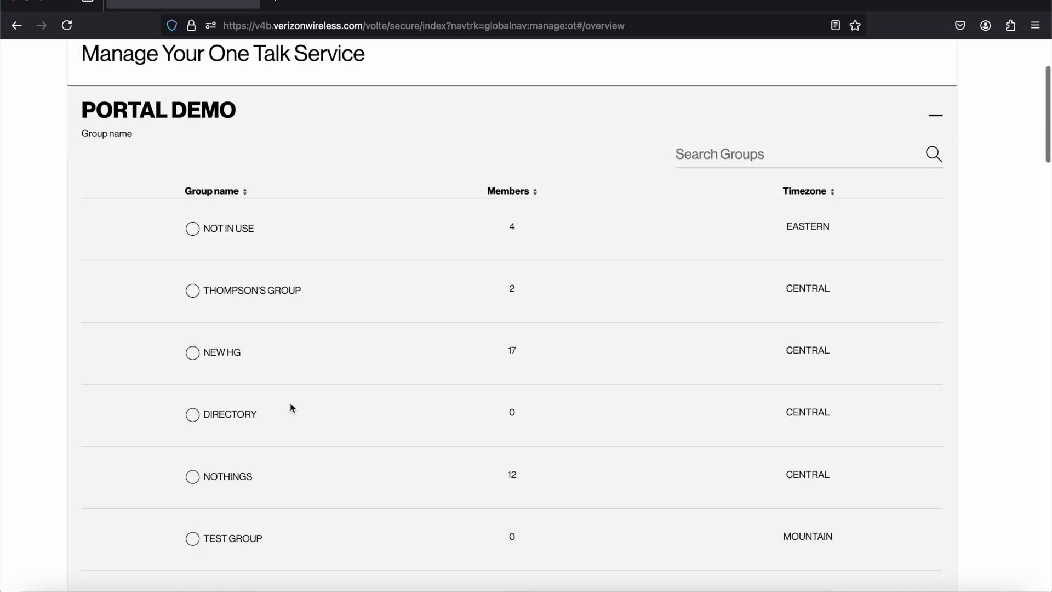
click(937, 119)
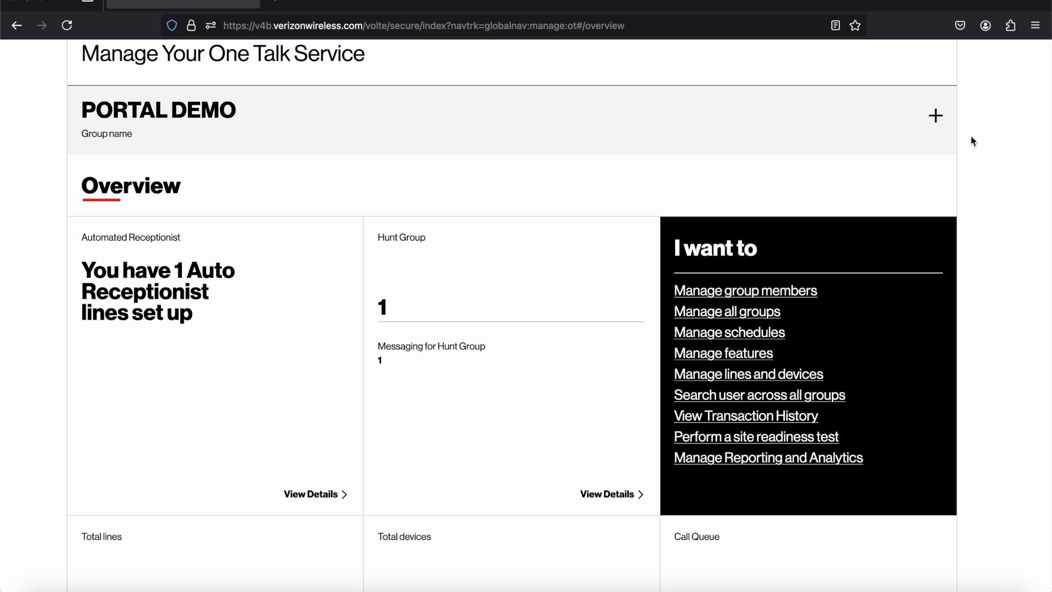
Examine the overview's Automated Receptionist and Hunt Group summaries, and open the Hunt Group details.
scroll(972, 140, down, 1)
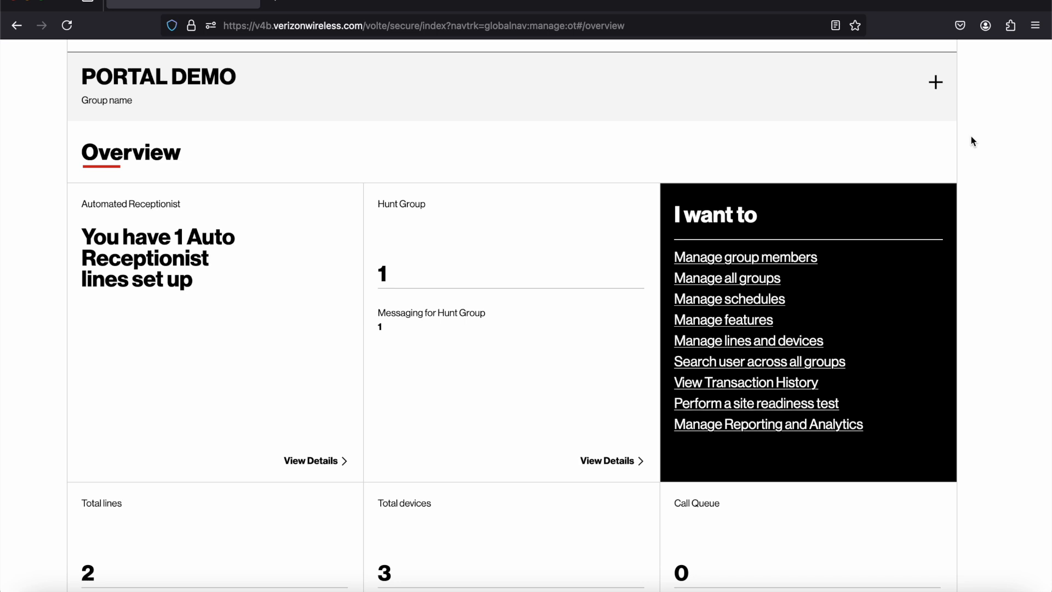
scroll(971, 141, down, 1)
scroll(971, 140, up, 1)
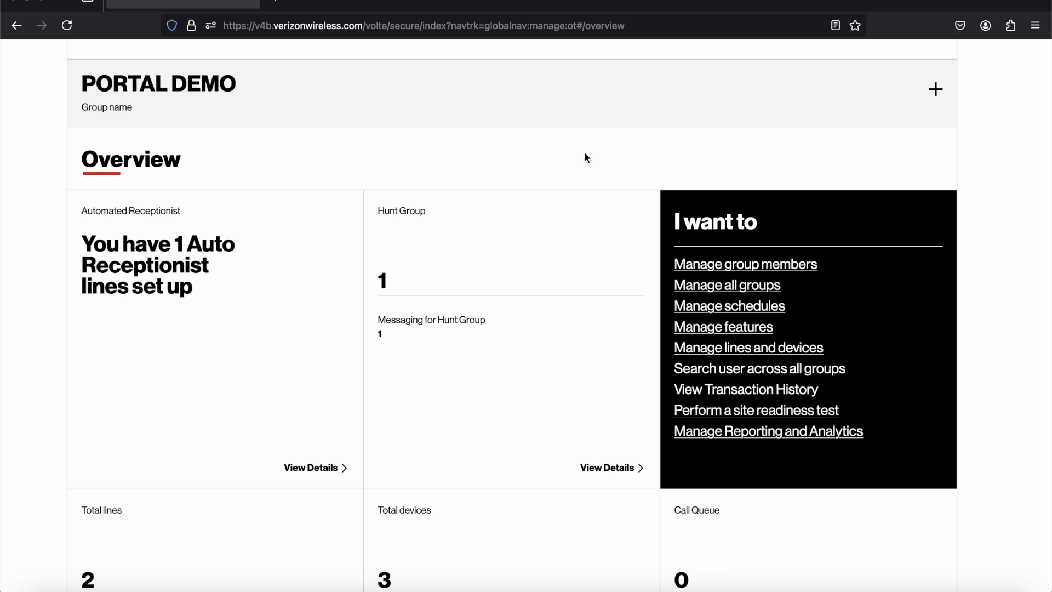
scroll(585, 157, down, 1)
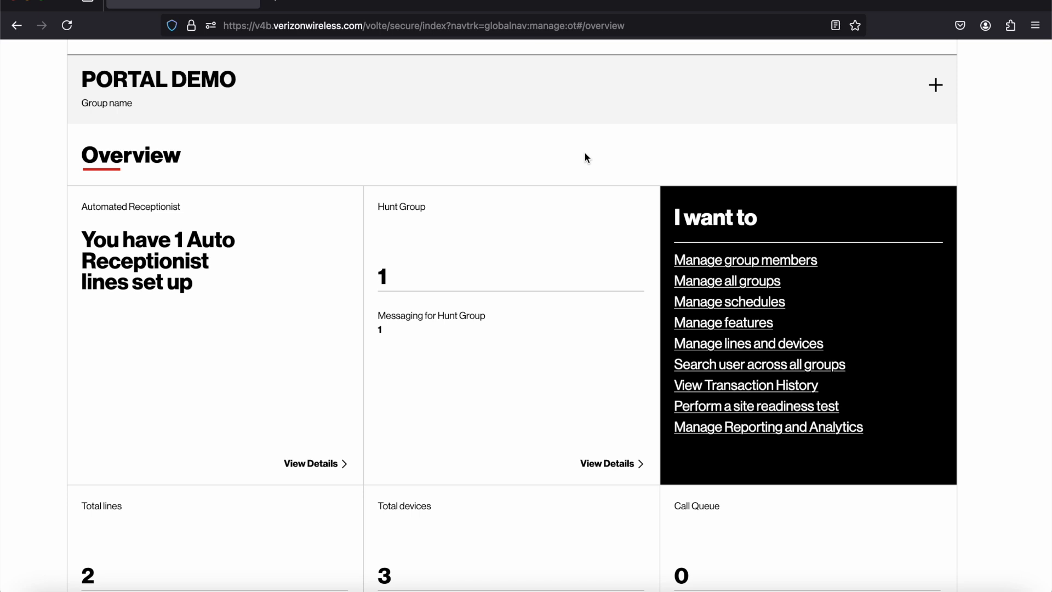
click(606, 467)
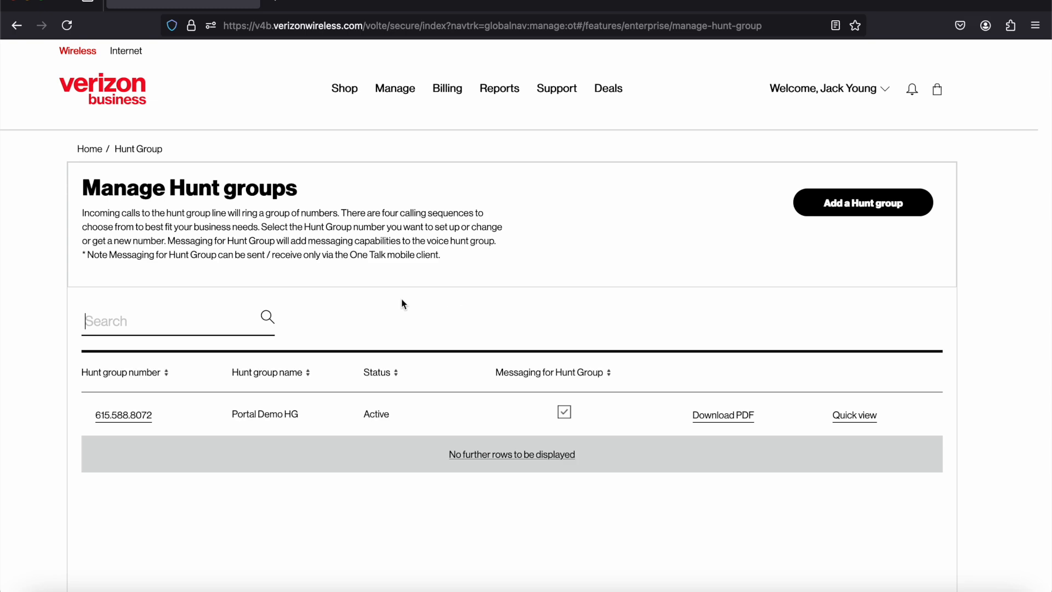
Return to the overview and open the Automated Receptionist details.
click(89, 149)
scroll(322, 519, down, 1)
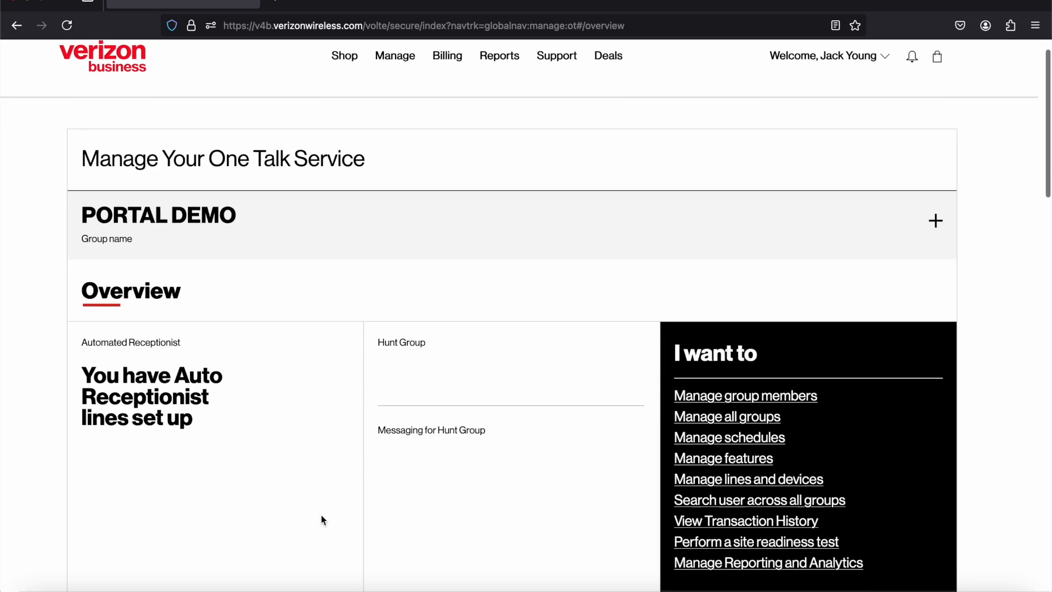
scroll(328, 533, down, 1)
click(326, 551)
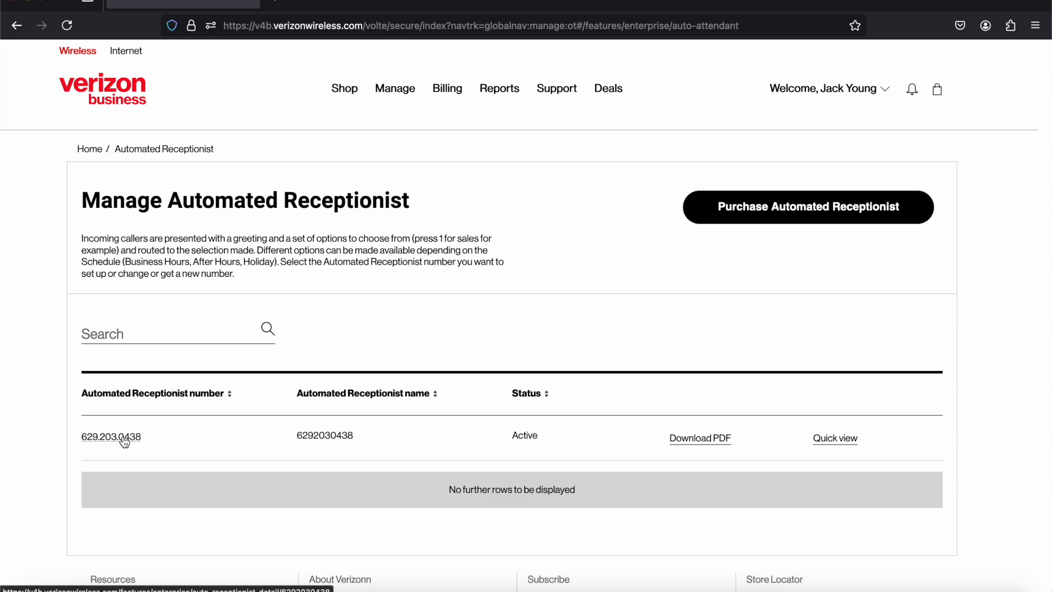
Go back through the overview to hunt group management and highlight the Portal Demo HG line number.
click(89, 149)
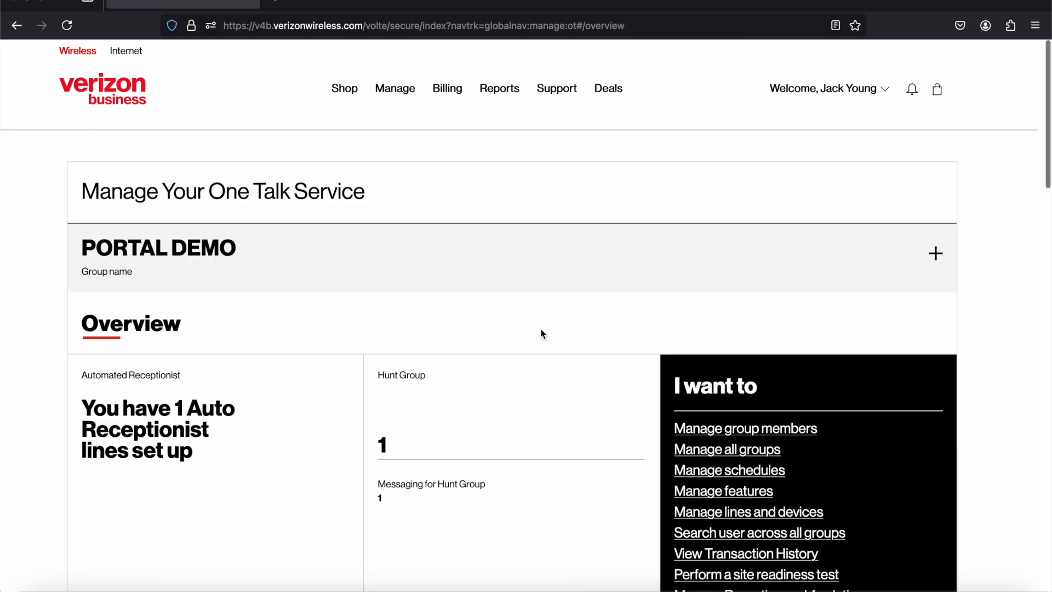
scroll(542, 334, down, 3)
click(620, 522)
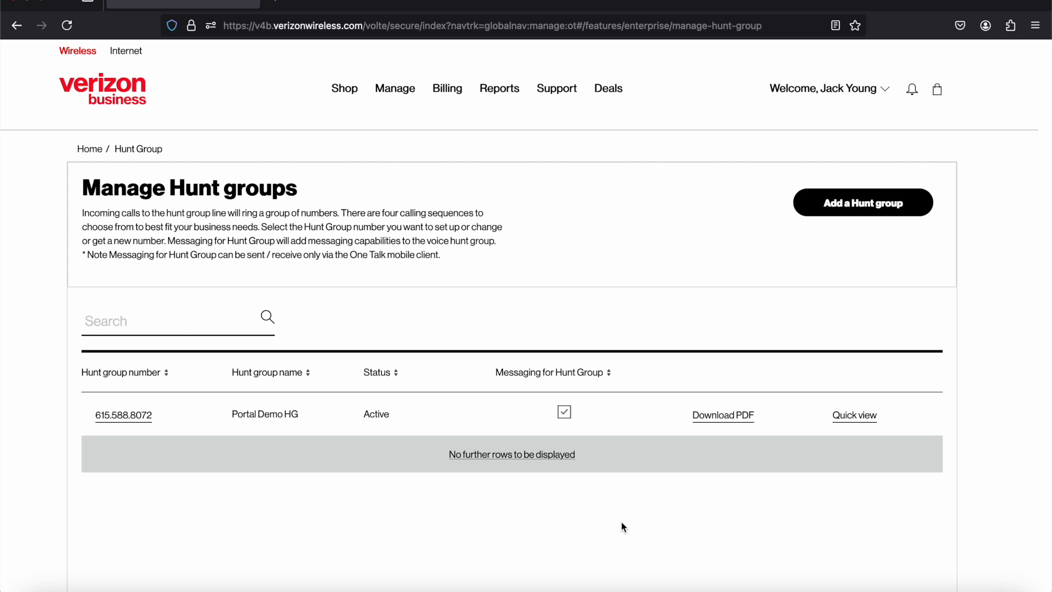
drag(162, 416, 68, 422)
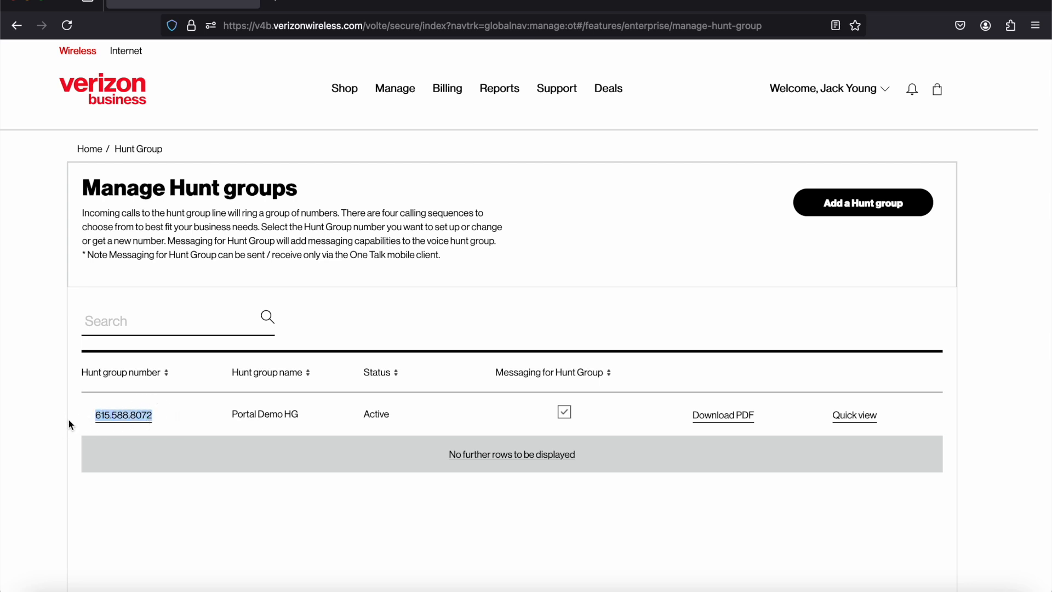
Go through the overview to Automated Receptionist management and copy the receptionist's line number.
click(90, 150)
scroll(192, 397, down, 2)
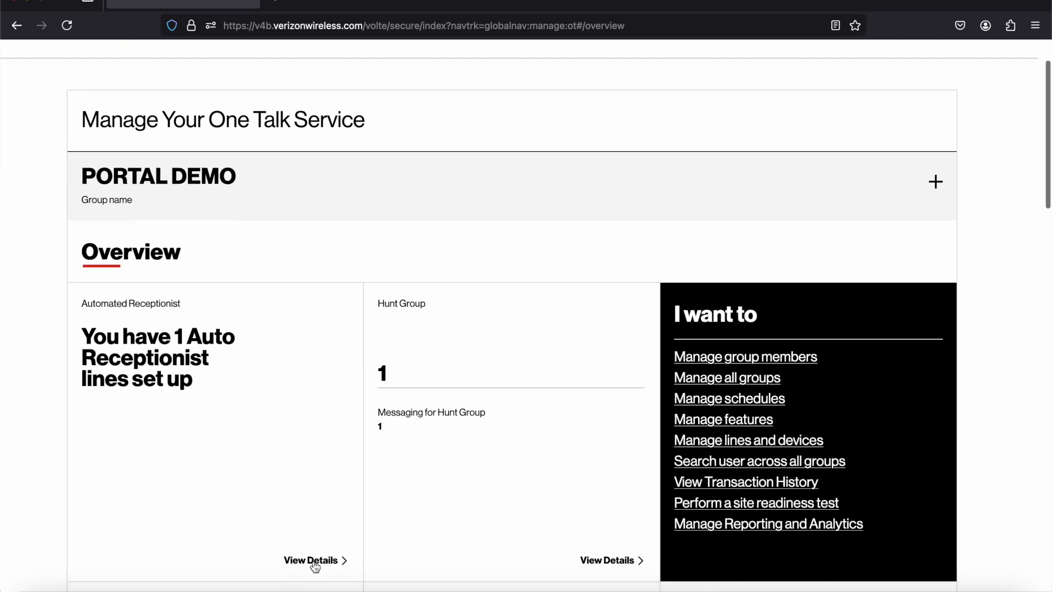
click(310, 563)
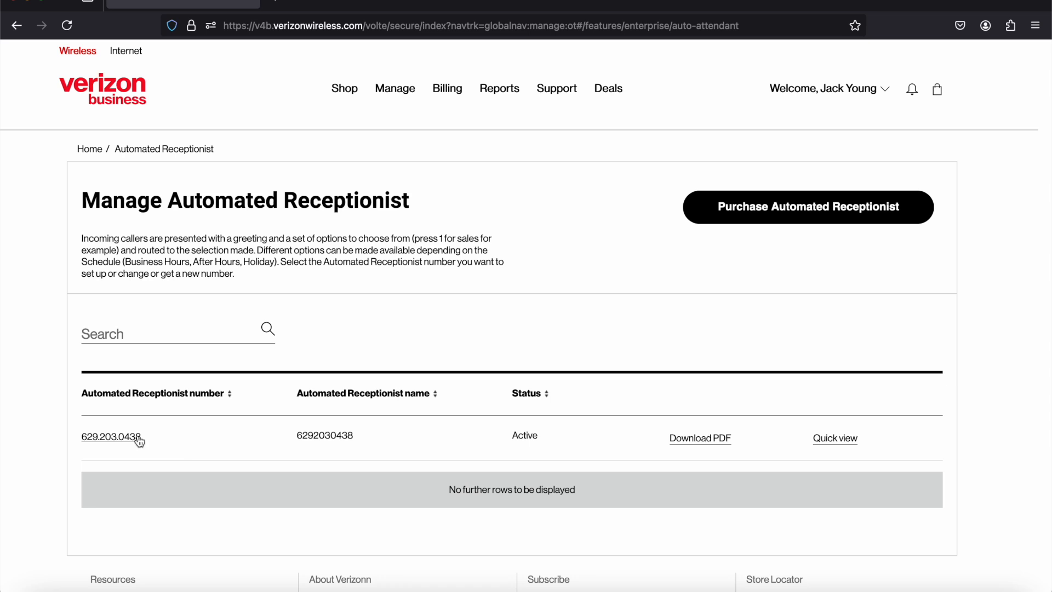
drag(159, 438, 32, 437)
right_click(134, 437)
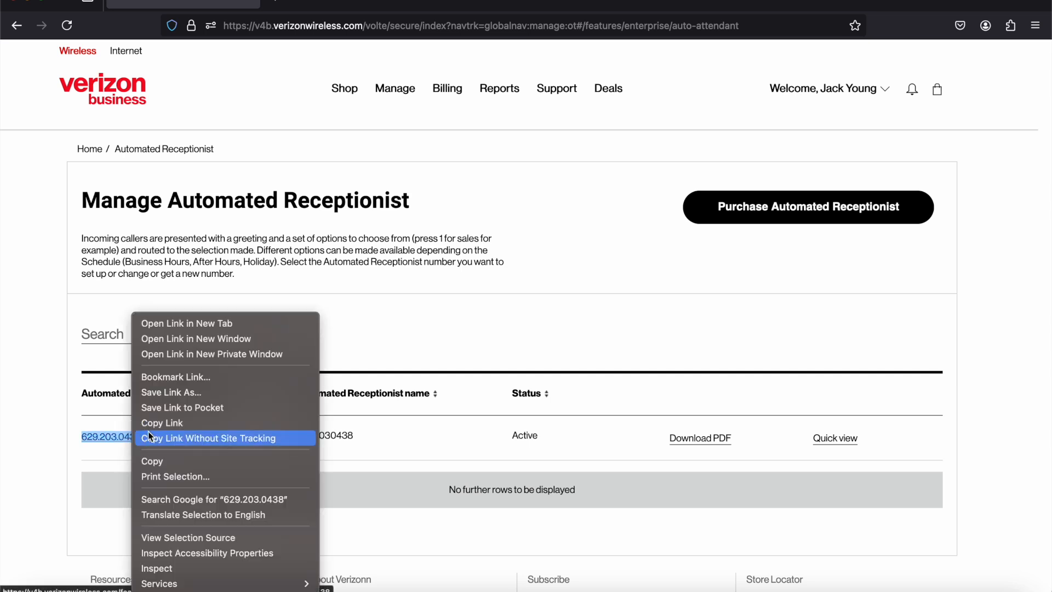
click(177, 462)
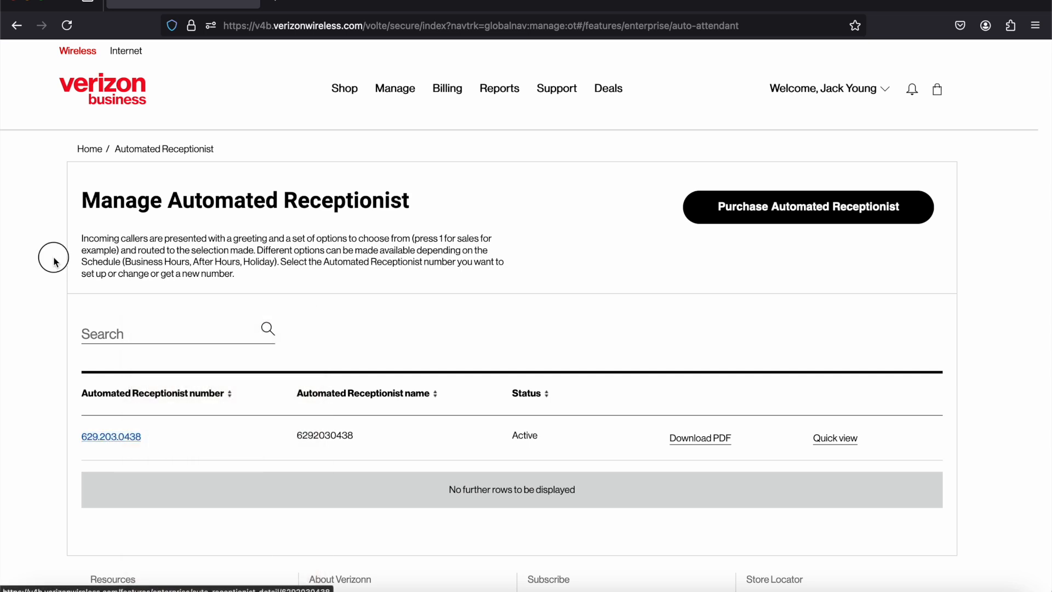
Return through the overview to hunt group management to check the Portal Demo HG line number.
click(89, 149)
scroll(592, 468, down, 2)
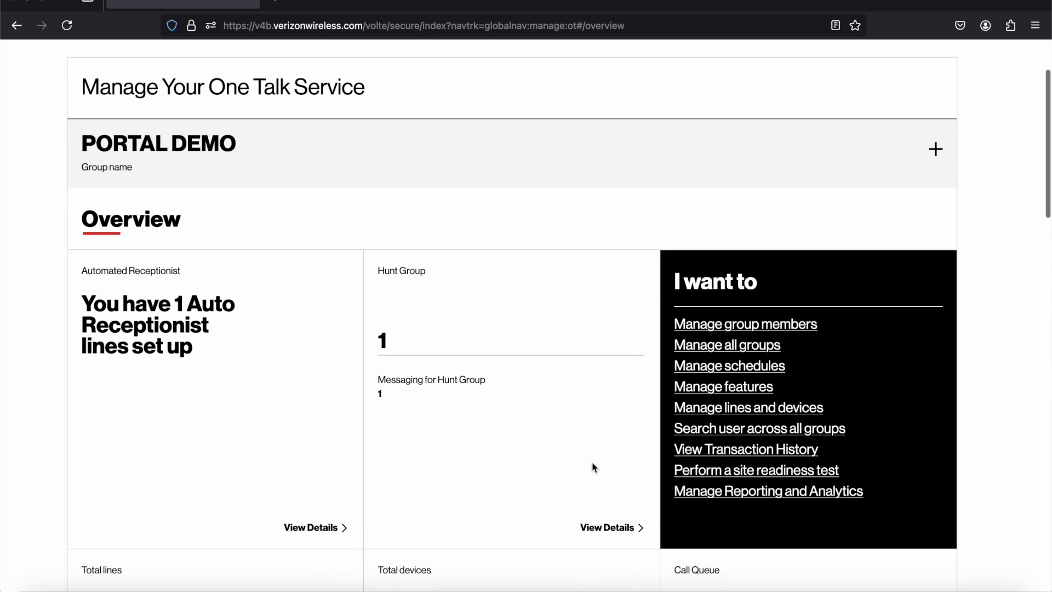
click(606, 534)
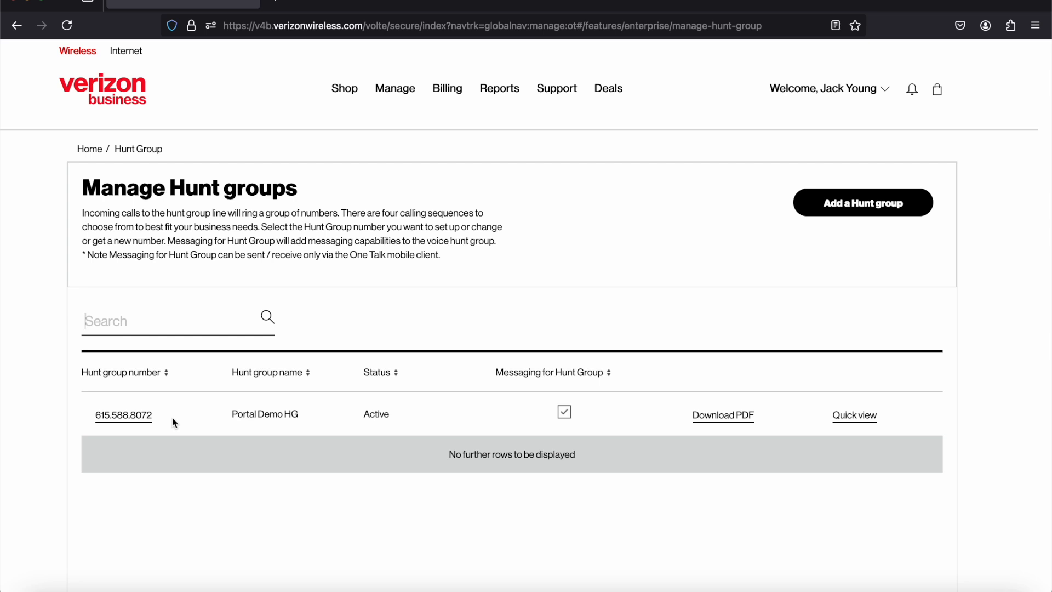
Go from the overview to feature management and open Call Forwarding among the user features.
click(86, 150)
scroll(641, 219, down, 1)
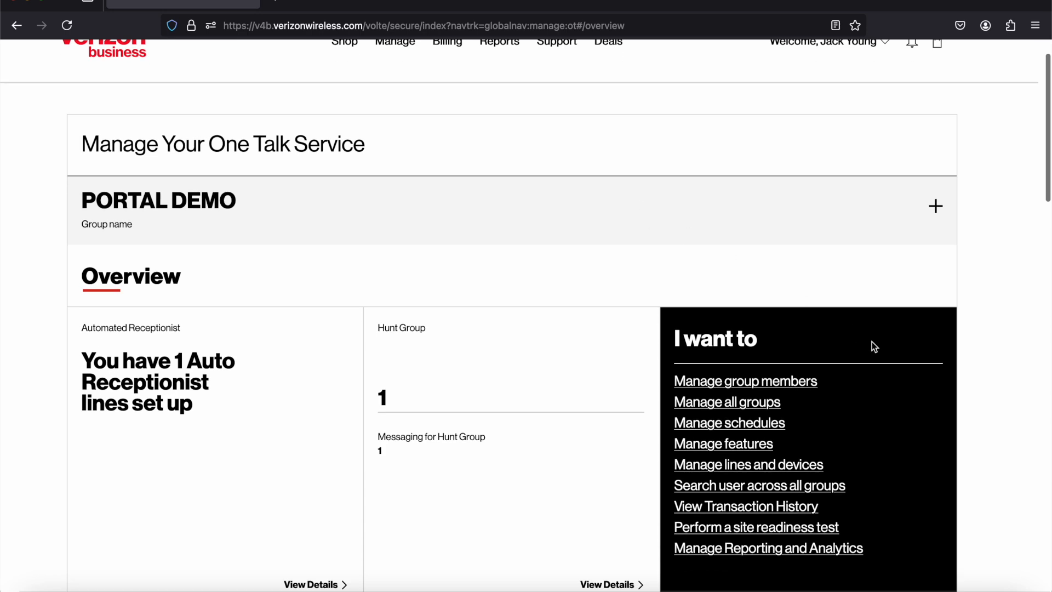
click(744, 445)
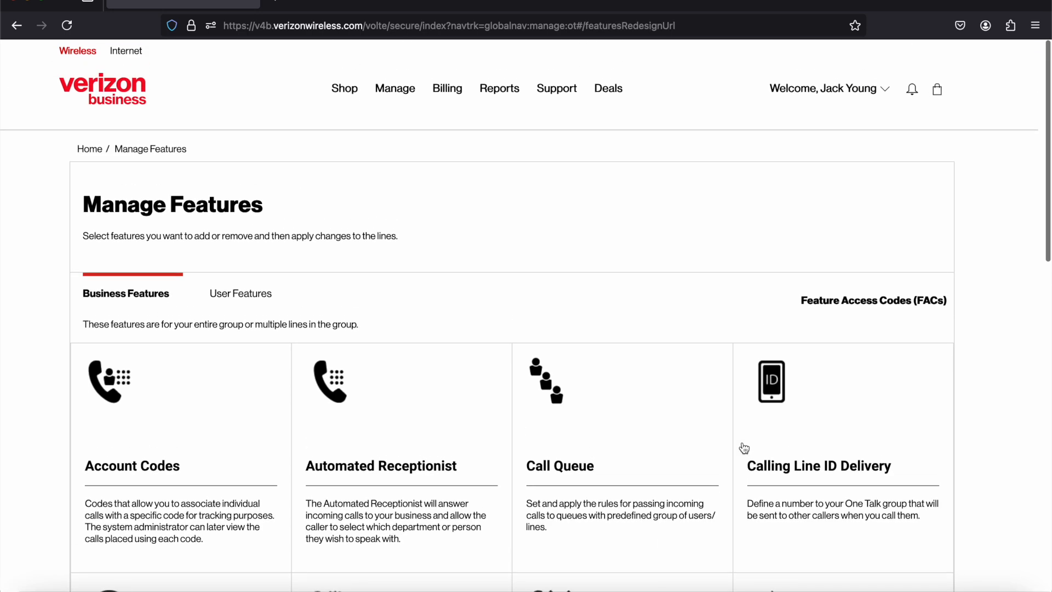
scroll(607, 322, down, 1)
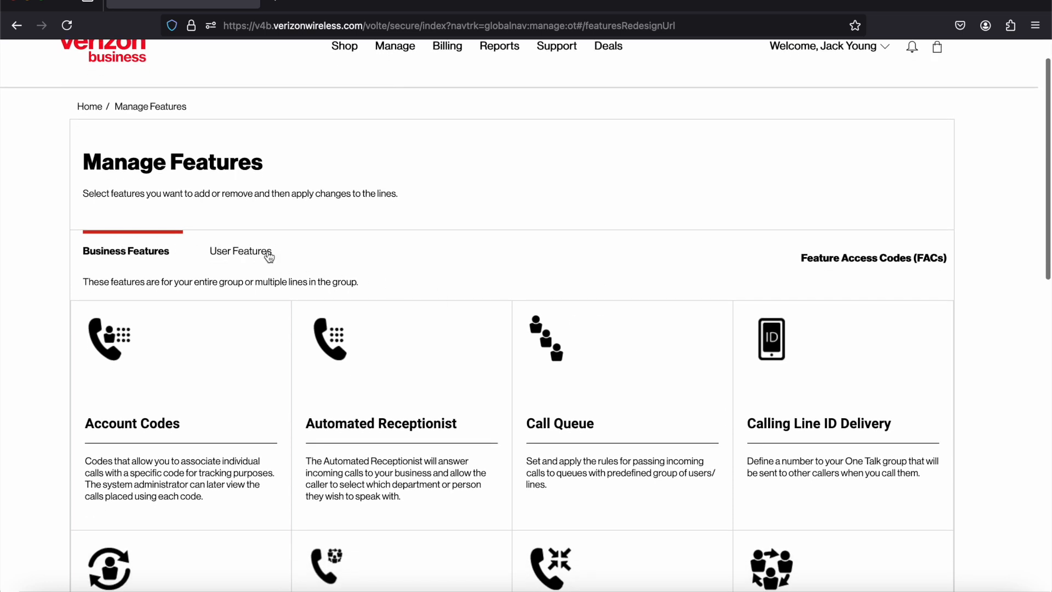
click(268, 254)
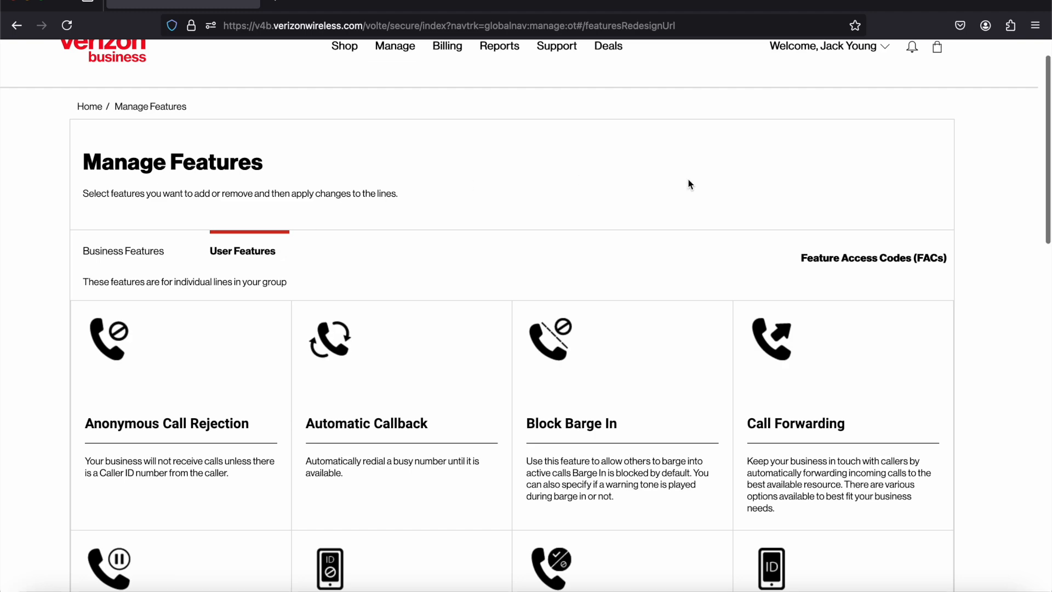
scroll(689, 184, up, 1)
click(776, 390)
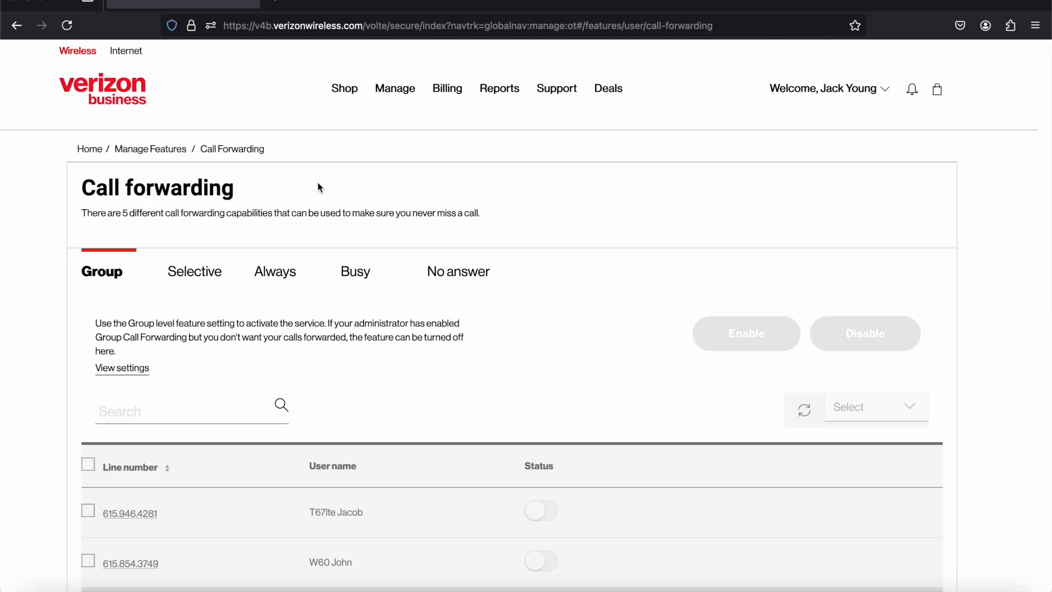
Switch to Selective call forwarding and search for the hunt group line by the last four digits of its number.
scroll(317, 188, down, 1)
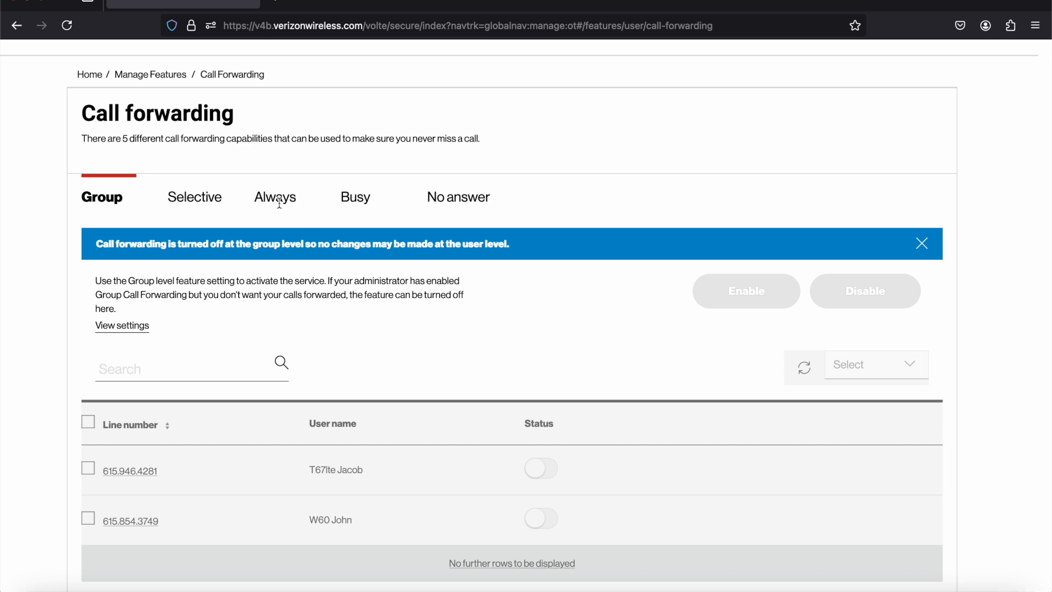
click(170, 198)
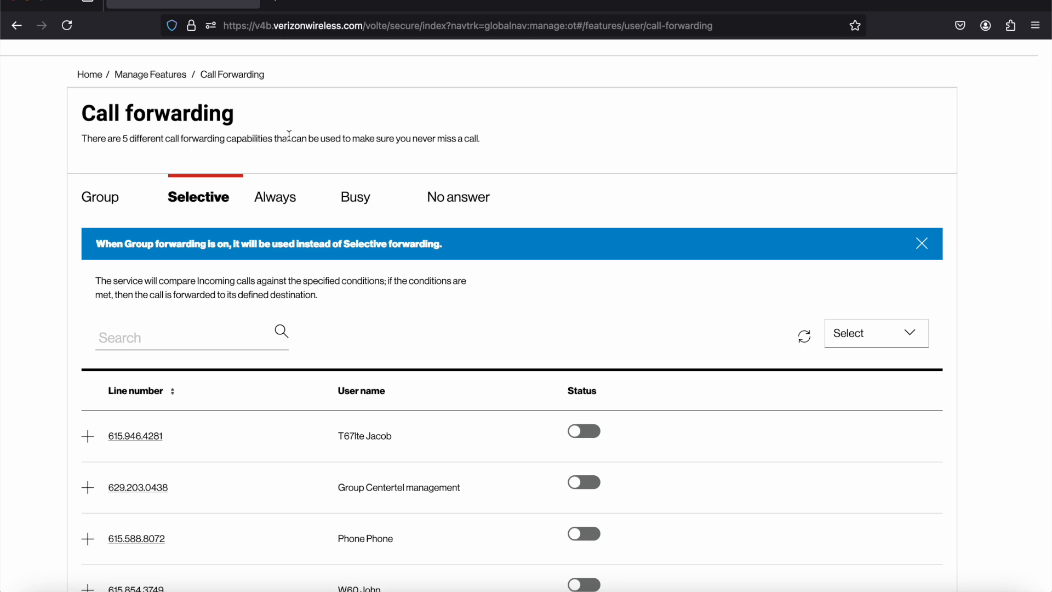
click(209, 332)
text(80)
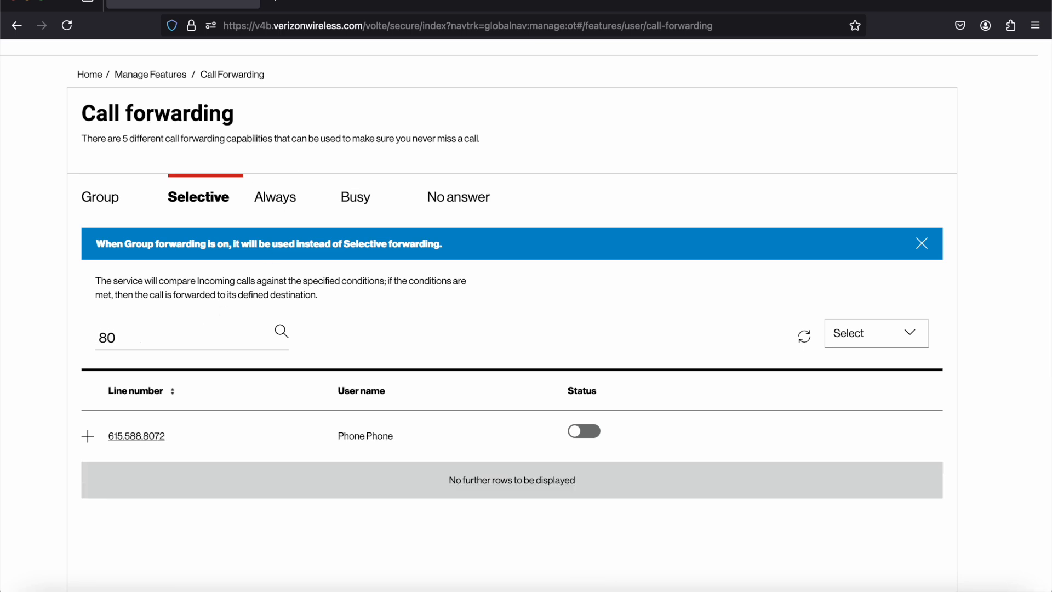
text(72)
Expand the hunt group line's selective forwarding rule and examine its source numbers, forwarding destination and active time.
scroll(108, 405, down, 1)
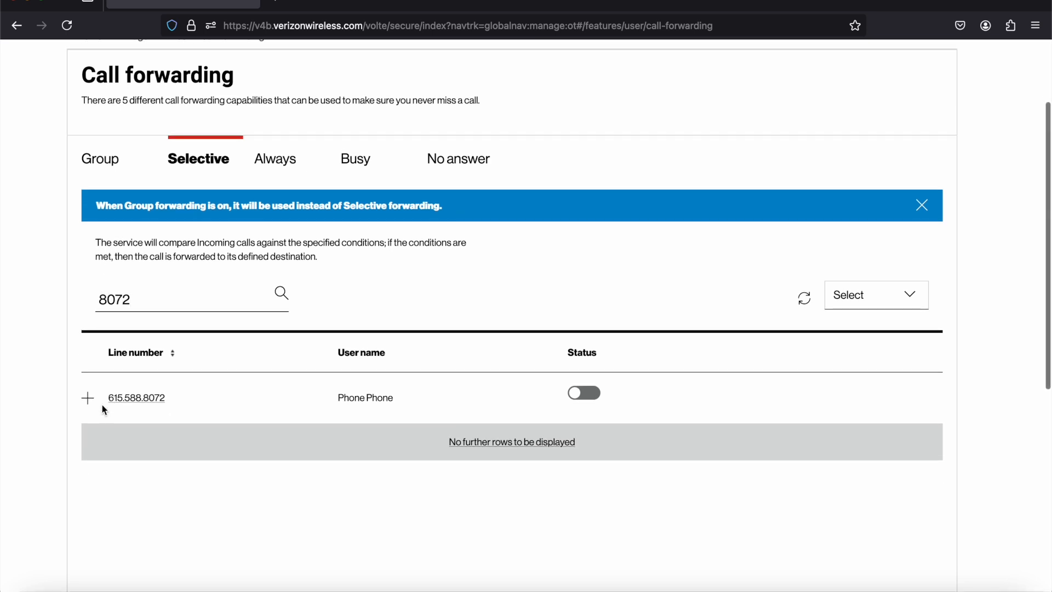
click(88, 398)
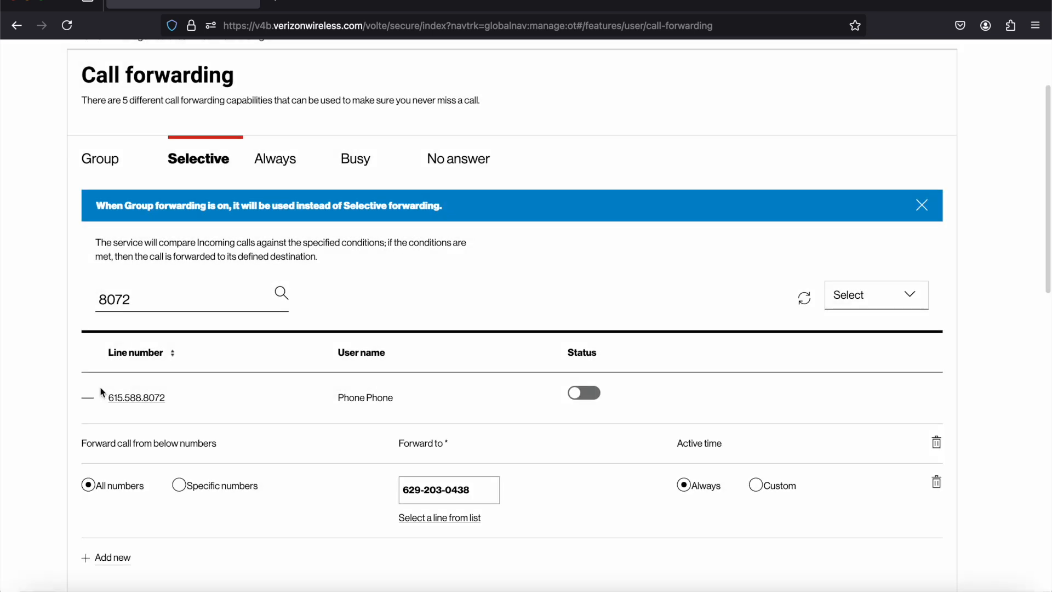
scroll(320, 386, down, 2)
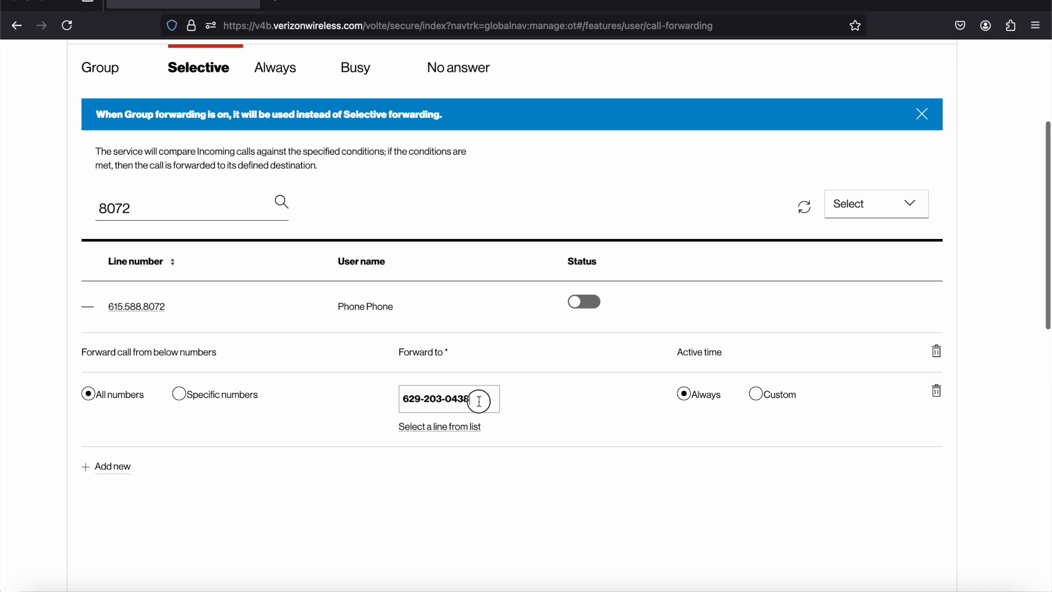
Copy the forwarding destination number of the hunt group line's selective rule and paste it back over itself.
drag(478, 400, 371, 397)
key(super+c)
right_click(409, 399)
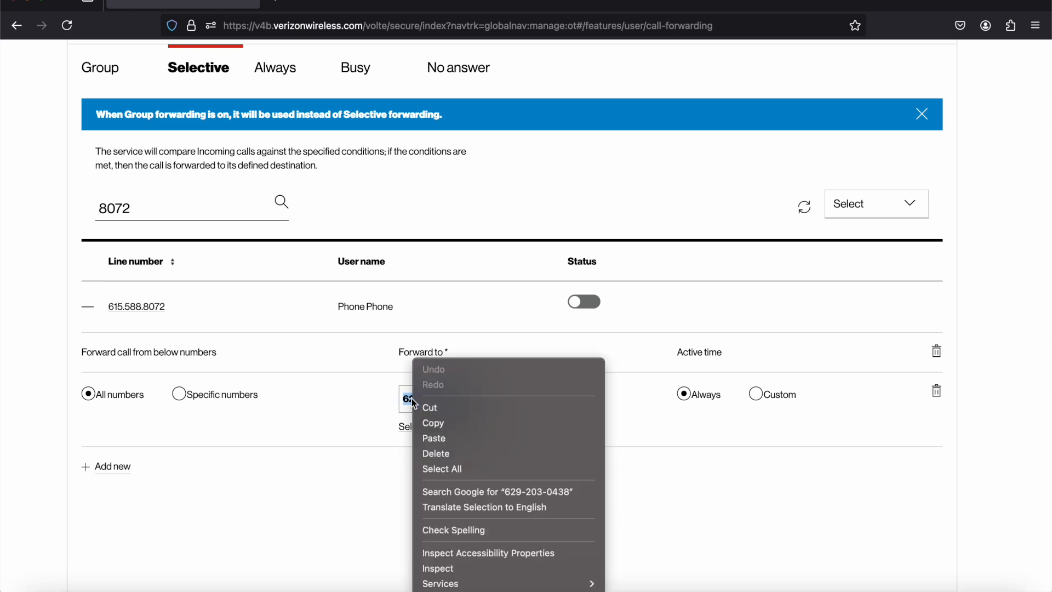
click(454, 444)
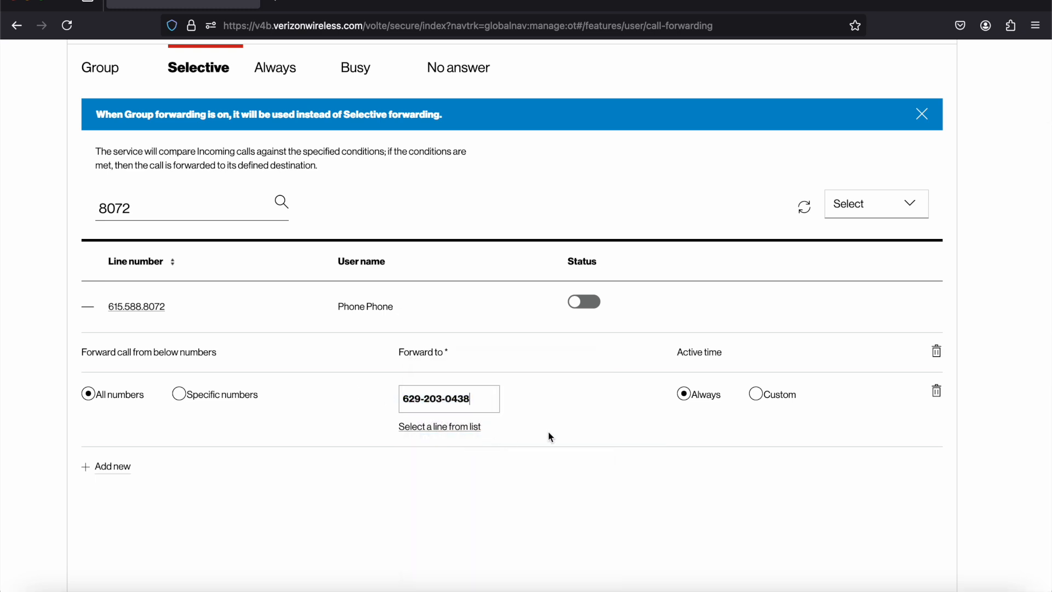
Turn on selective forwarding for the hunt group line and submit the change.
scroll(550, 435, down, 1)
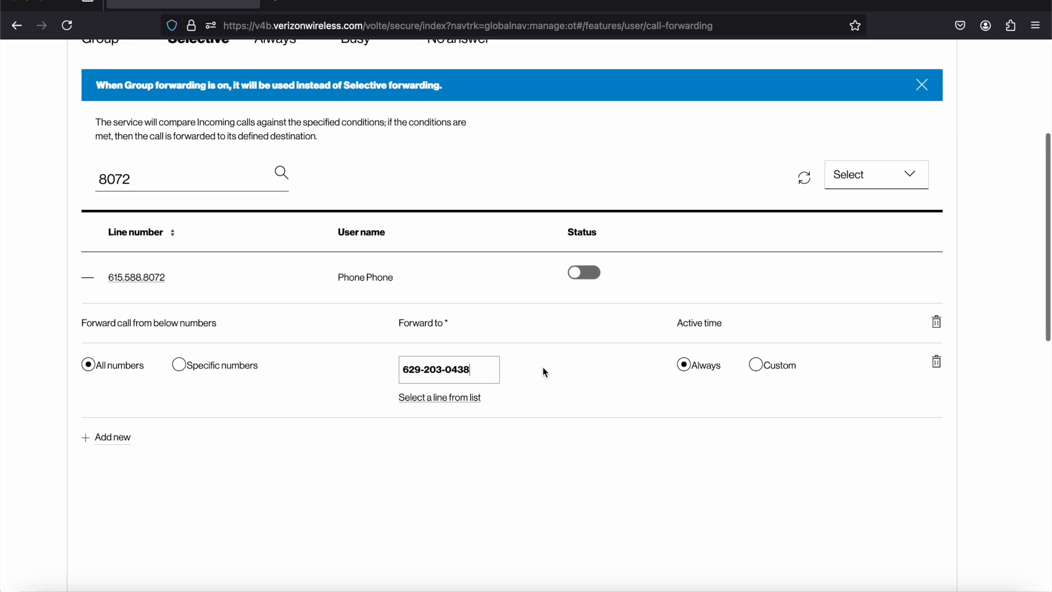
scroll(552, 394, down, 1)
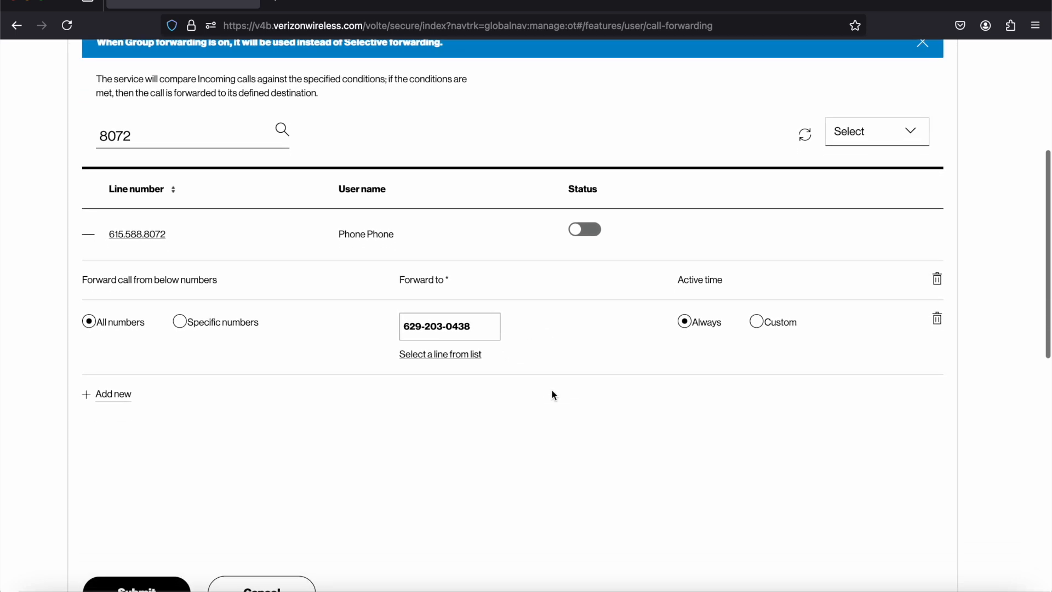
scroll(554, 394, down, 1)
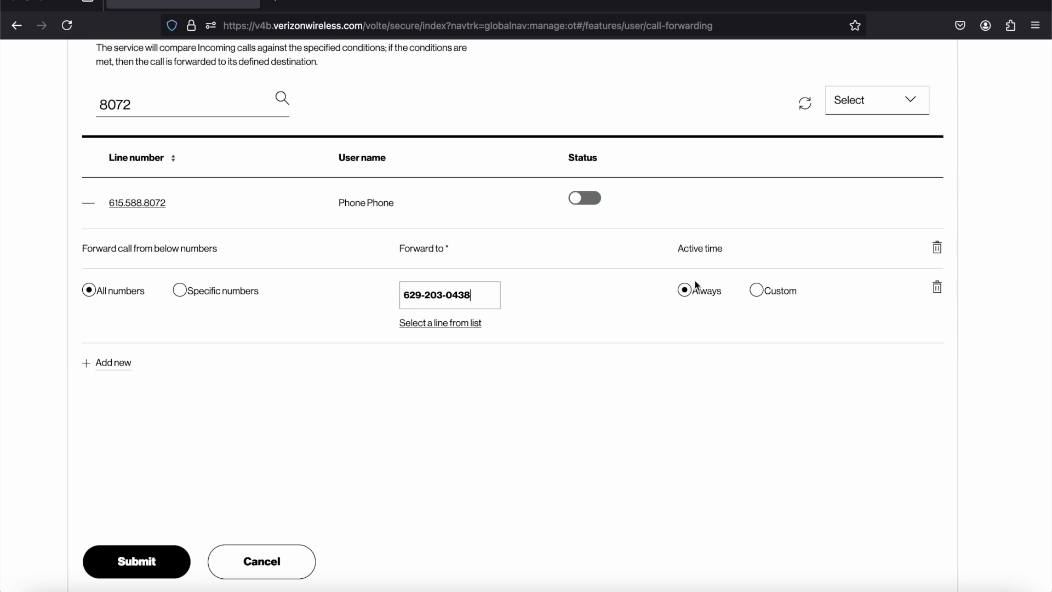
click(595, 208)
click(148, 570)
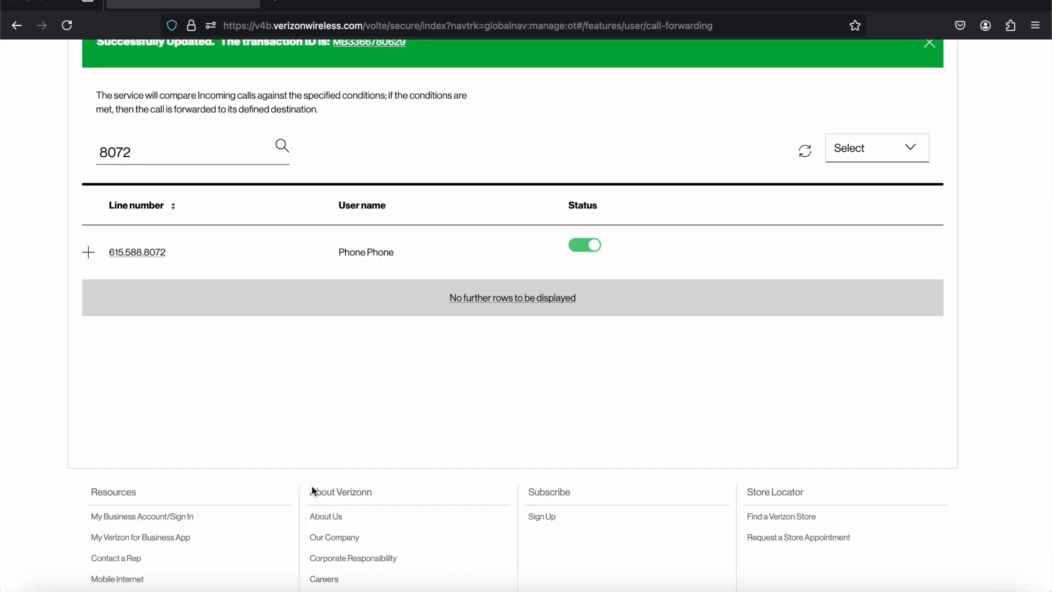
Return to the One Talk overview and open hunt group management.
scroll(312, 491, up, 5)
scroll(312, 490, down, 1)
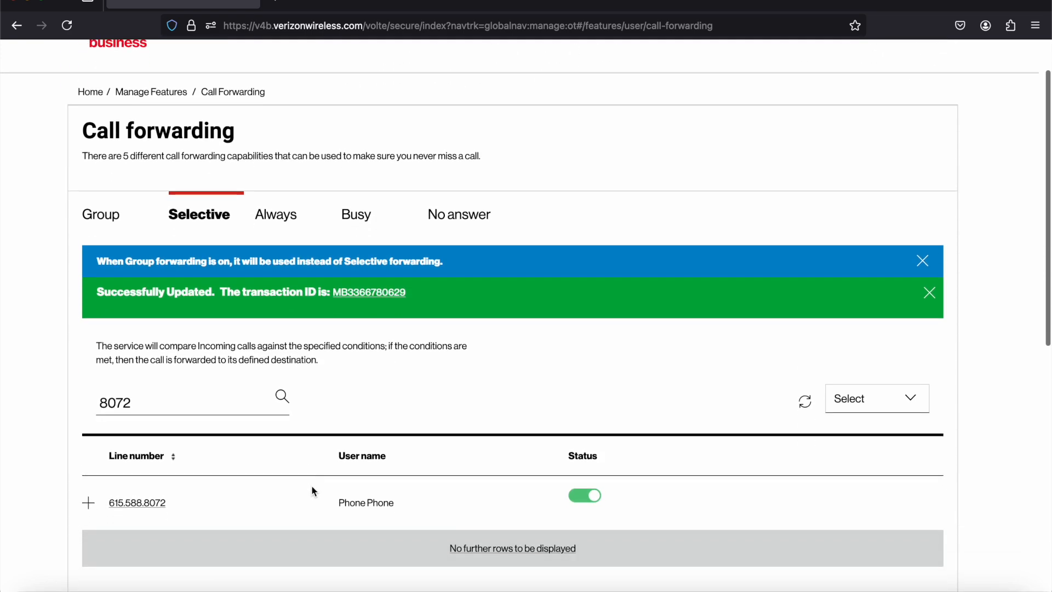
click(89, 91)
scroll(554, 322, down, 1)
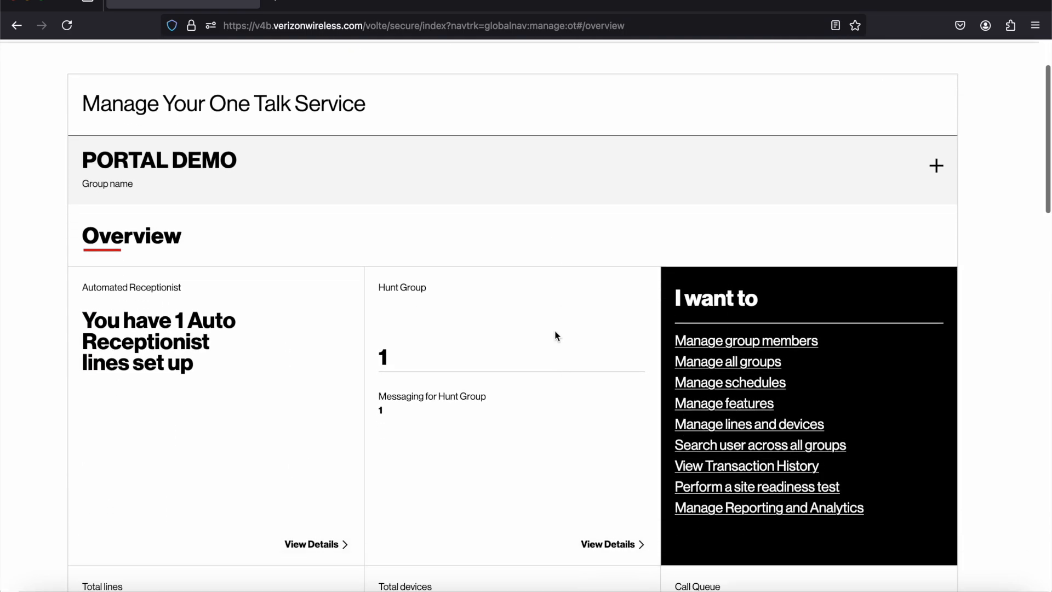
click(612, 546)
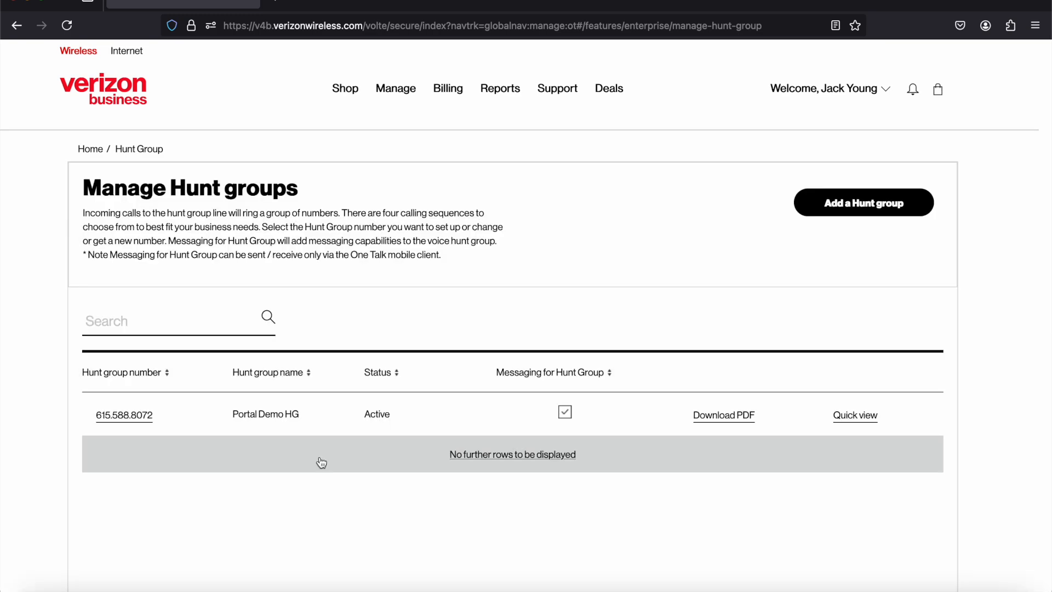
Open the Portal Demo HG details, look over its calling settings, no-answer forwarding and selected lines, and leave without saving.
click(145, 408)
scroll(274, 395, down, 4)
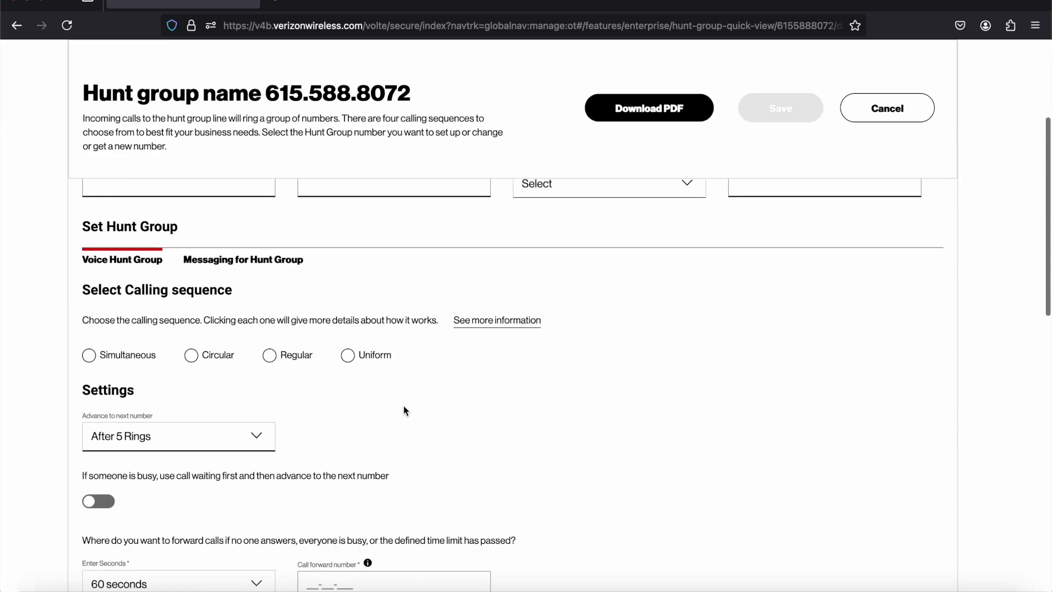
scroll(404, 406, down, 5)
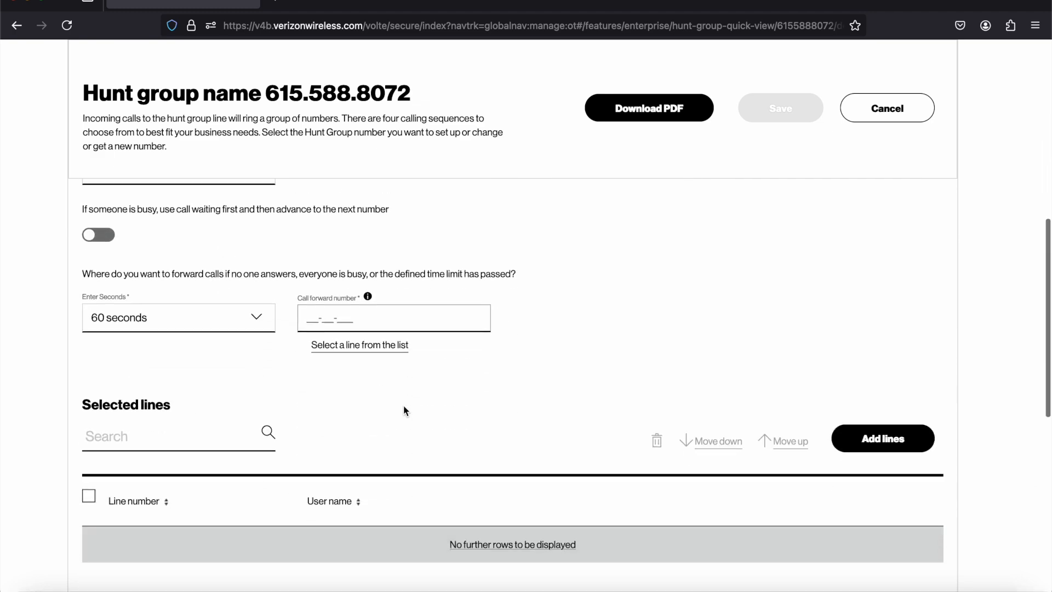
scroll(404, 406, down, 1)
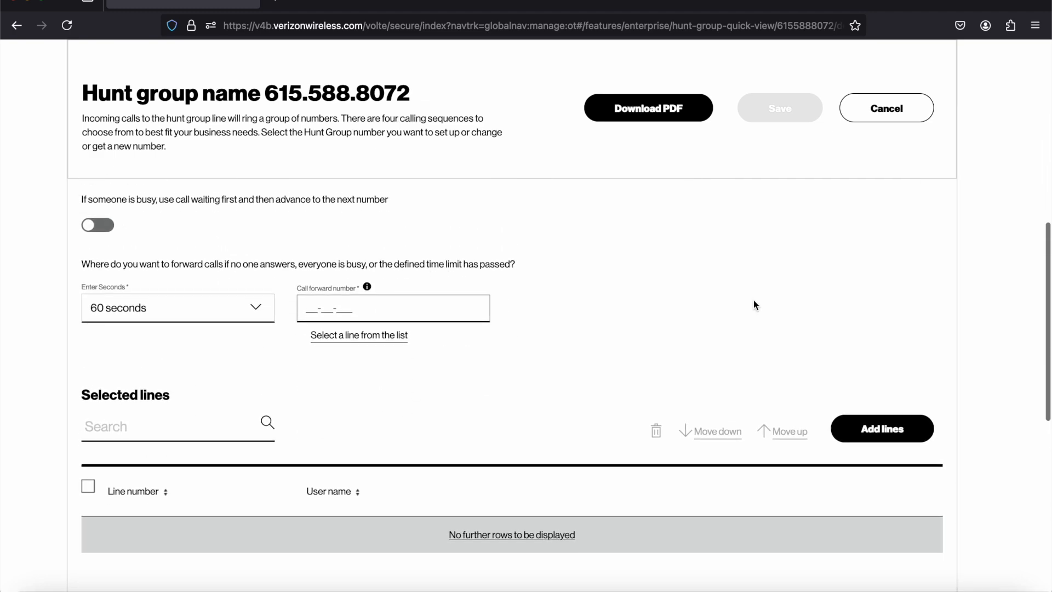
scroll(754, 300, up, 10)
click(889, 171)
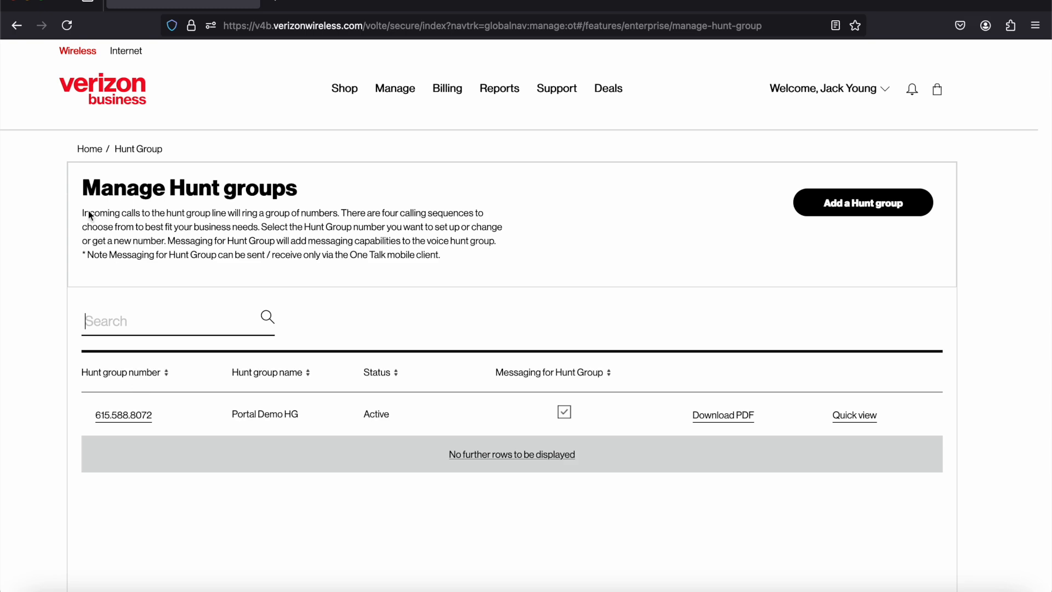
Go back to the overview and open the Automated Receptionist details to check its line.
click(87, 149)
scroll(271, 384, down, 2)
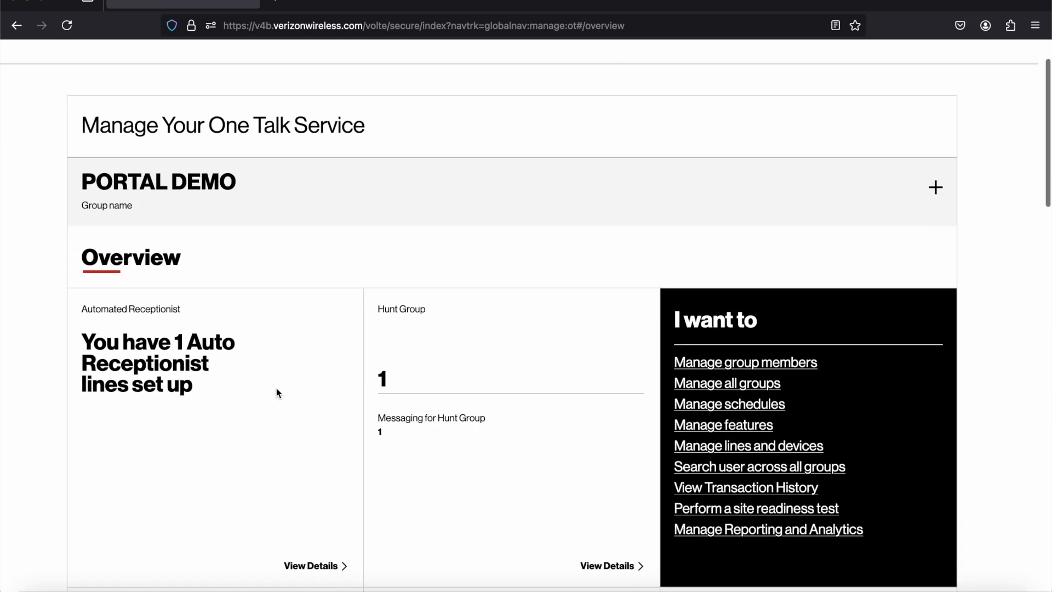
click(317, 567)
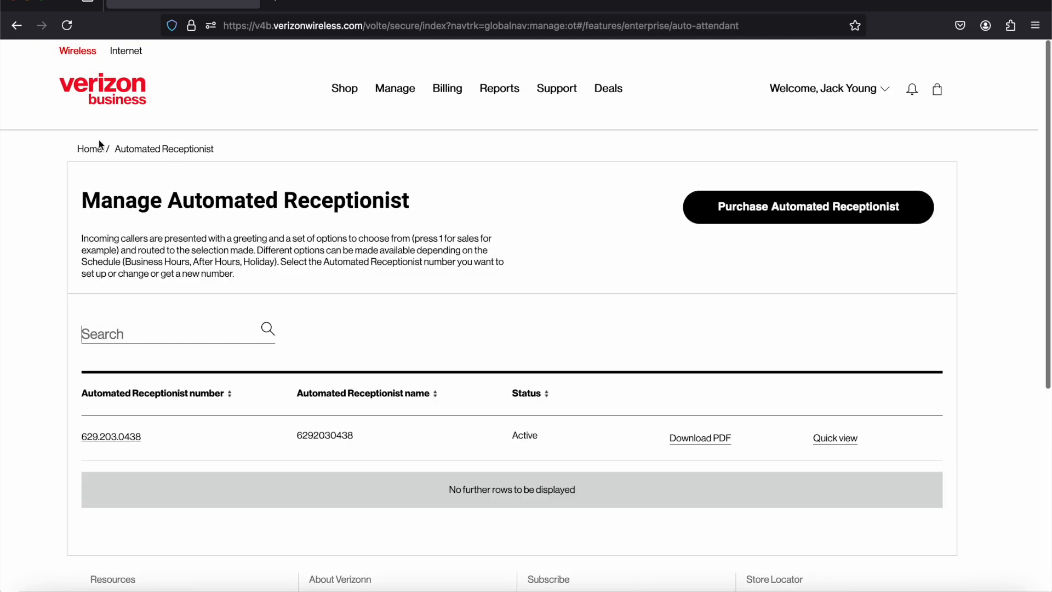
Return through the overview to the Portal Demo HG details and examine its name, calling sequence, no-answer forwarding and member lines.
click(95, 153)
scroll(603, 285, down, 1)
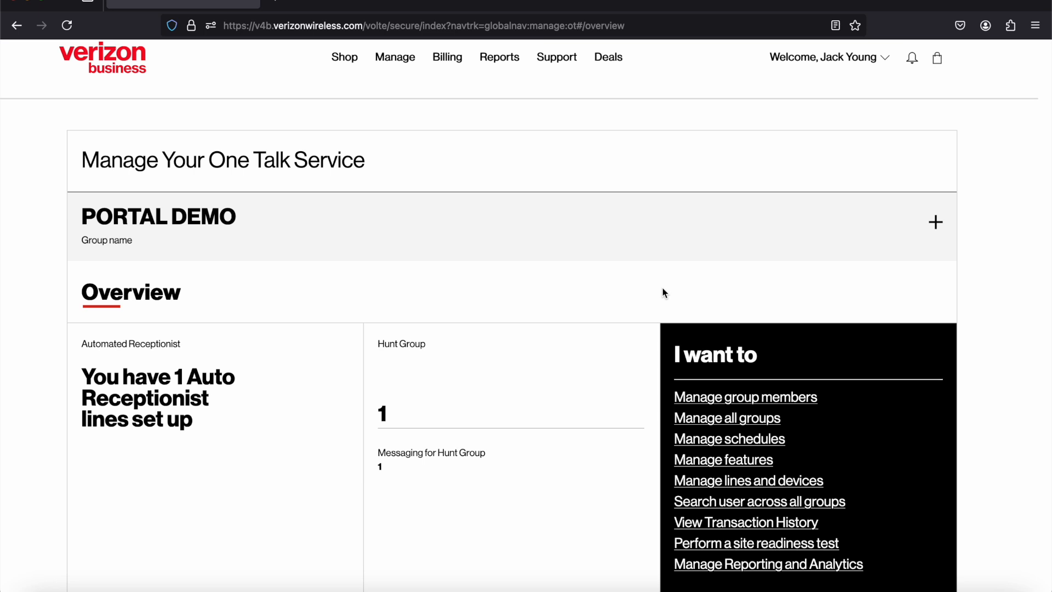
scroll(603, 378, down, 3)
click(615, 433)
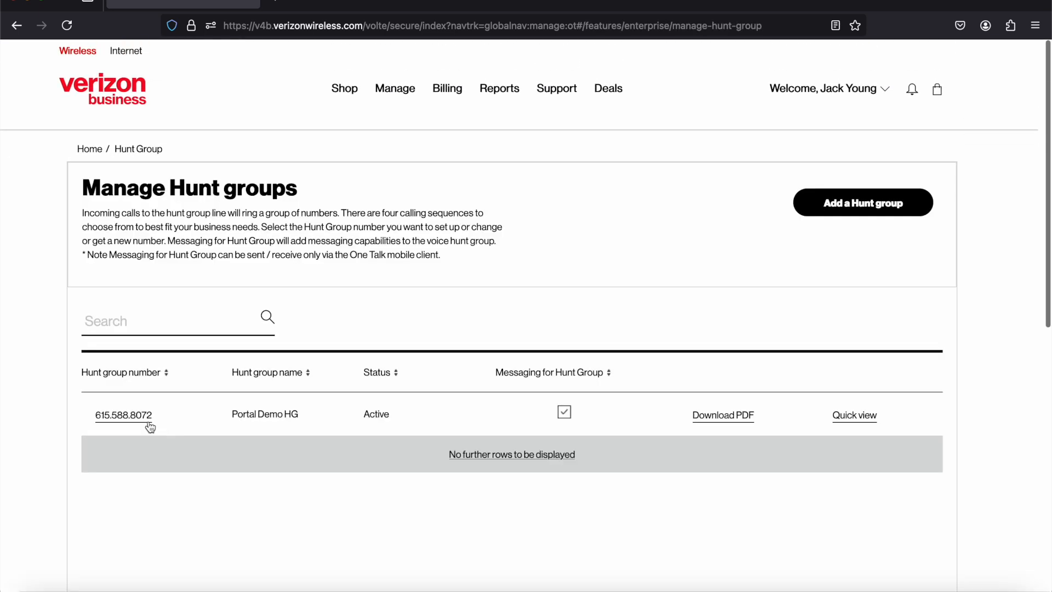
click(145, 422)
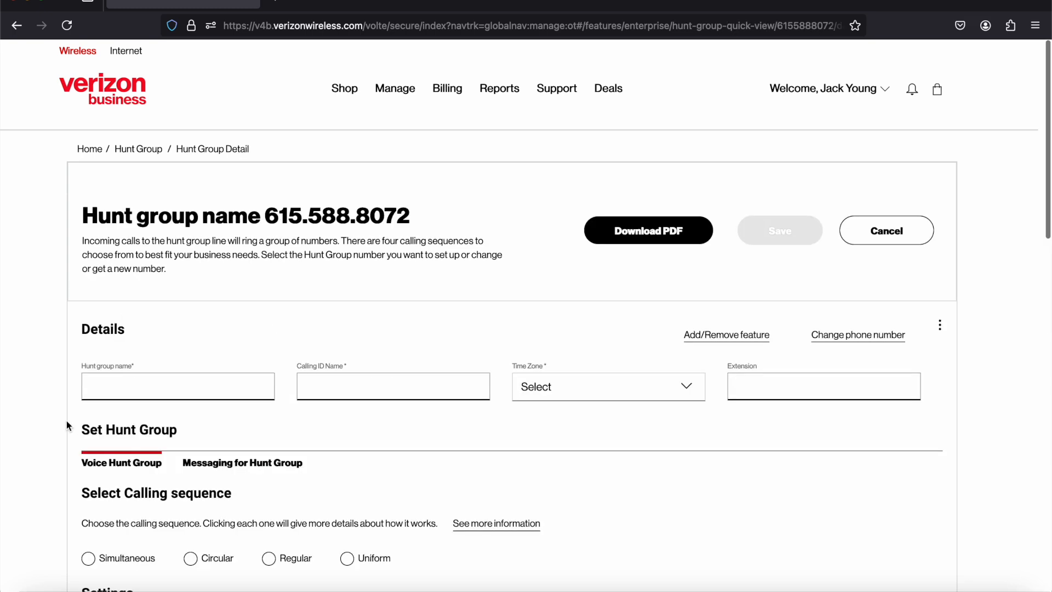
scroll(66, 421, down, 3)
scroll(67, 421, down, 10)
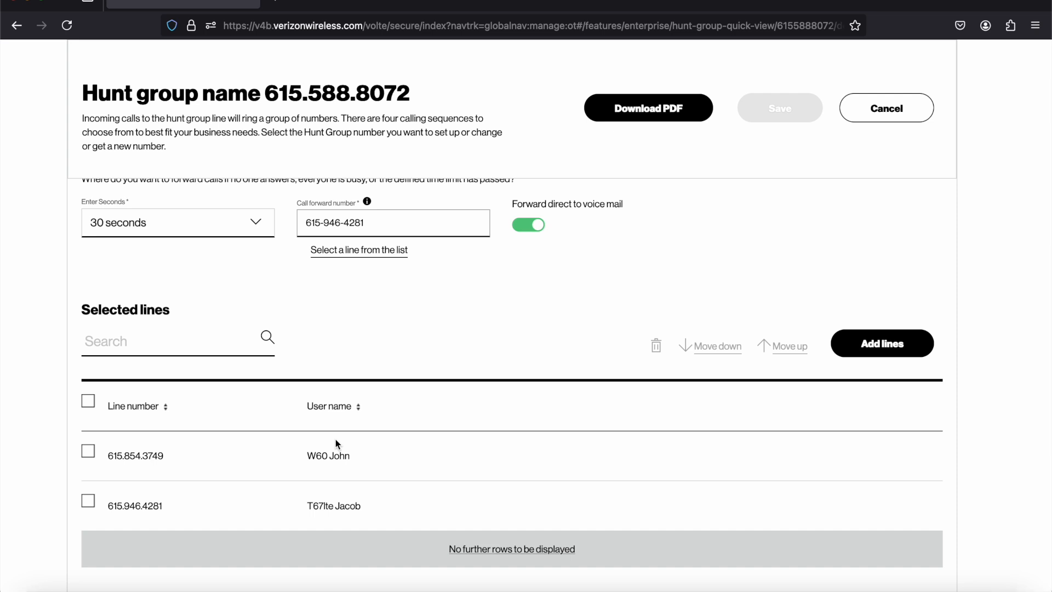
scroll(336, 439, up, 13)
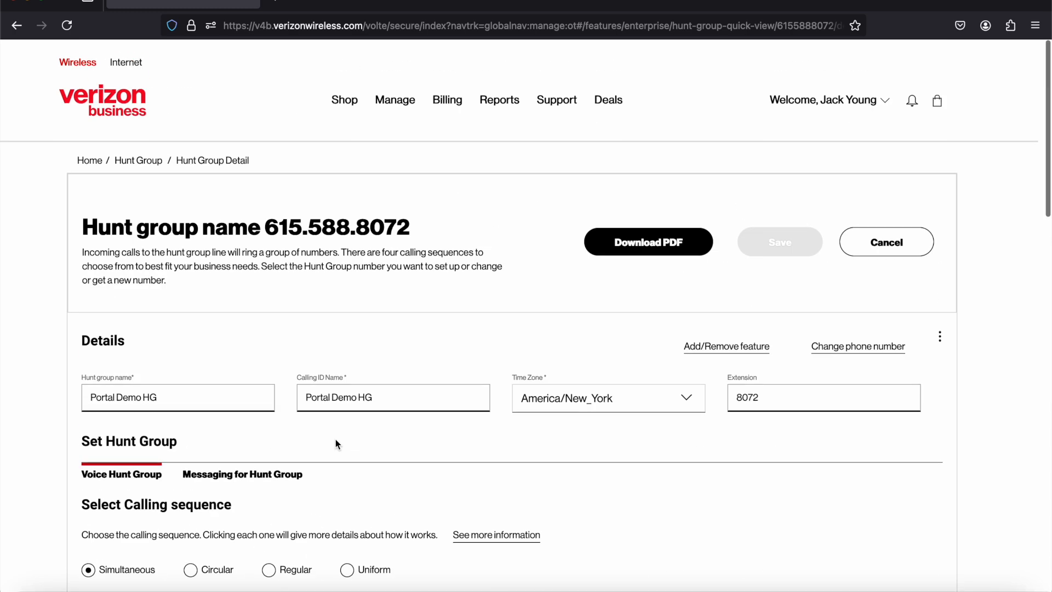
Return to the overview and open schedule management.
click(92, 150)
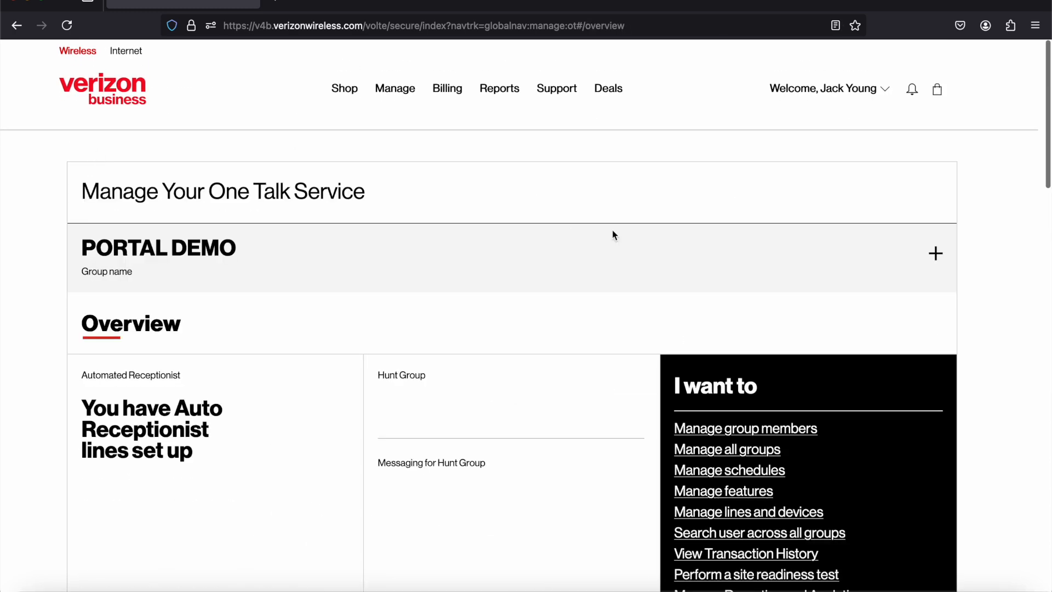
scroll(613, 229, down, 3)
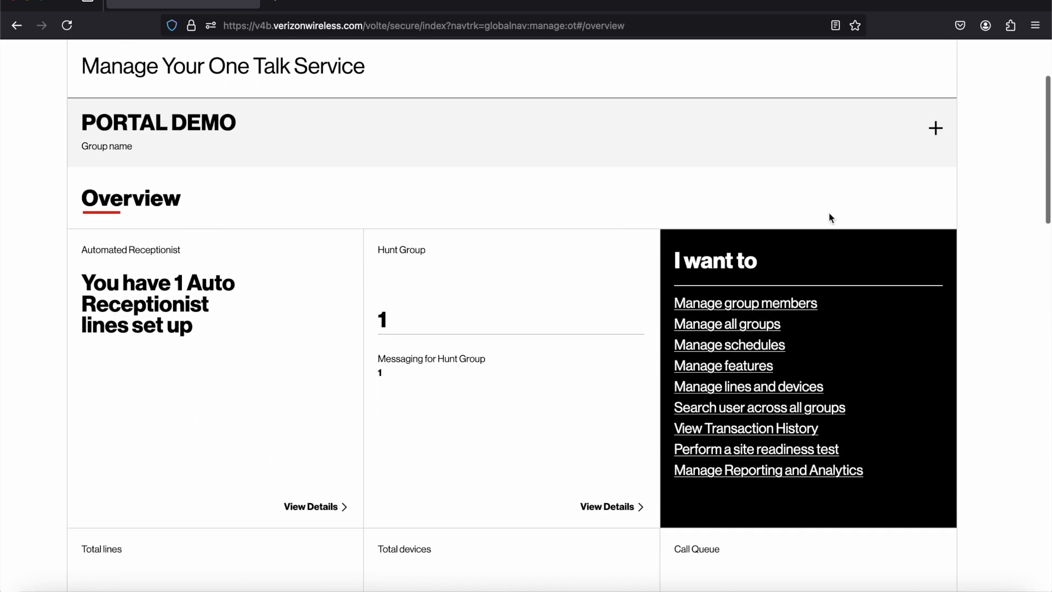
click(763, 347)
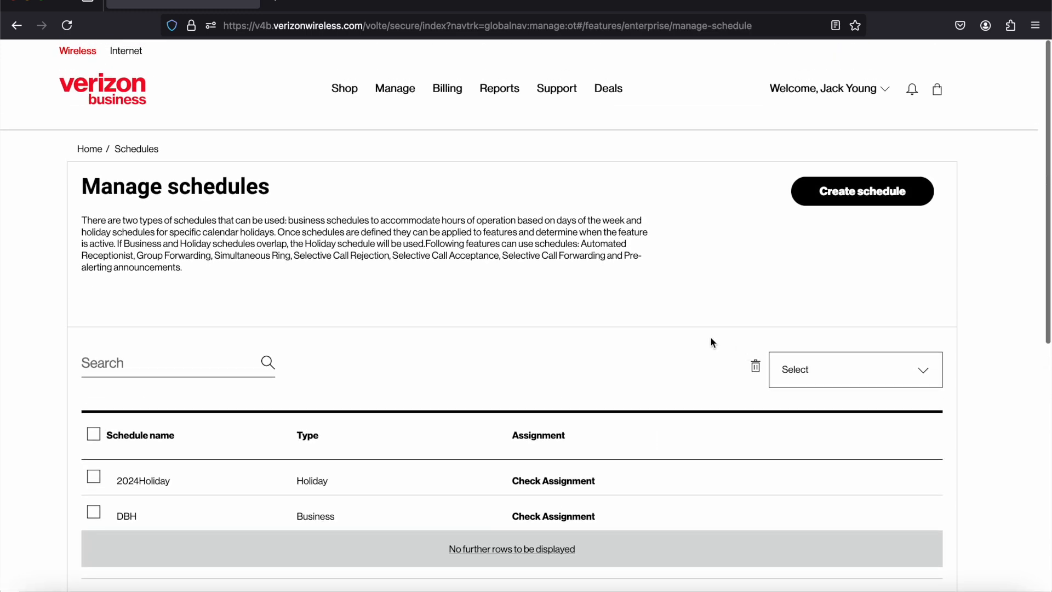
Start a new schedule of type Business and name it ForwardABH.
click(880, 199)
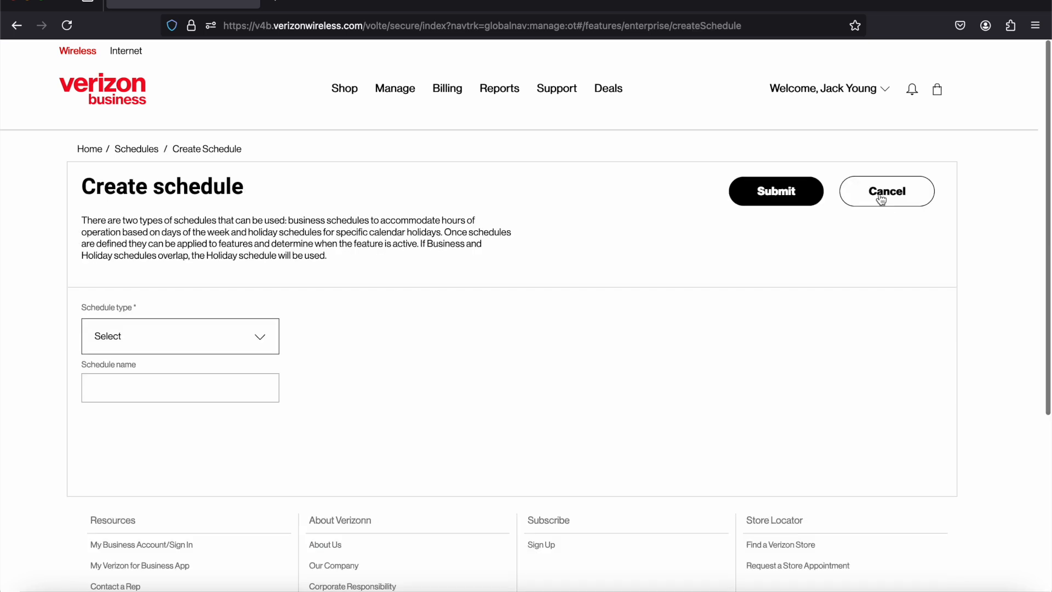
click(271, 343)
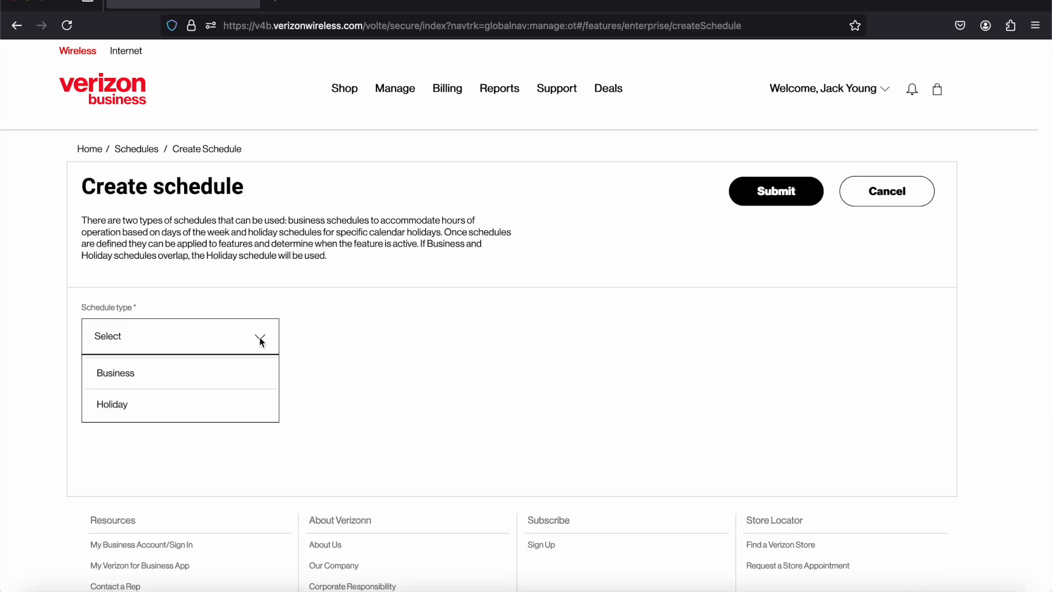
click(243, 369)
scroll(308, 357, down, 3)
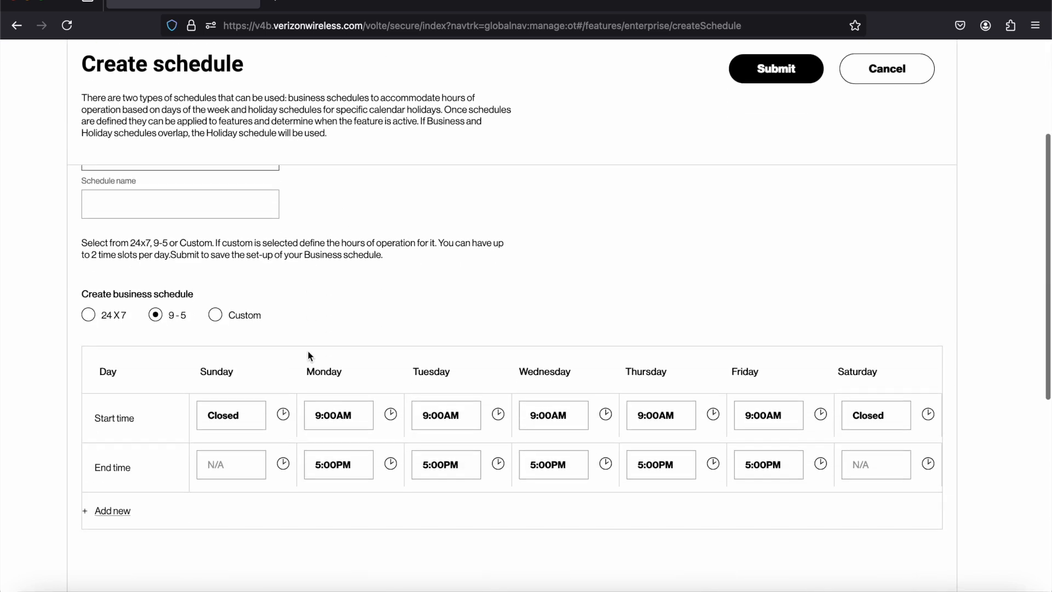
click(190, 200)
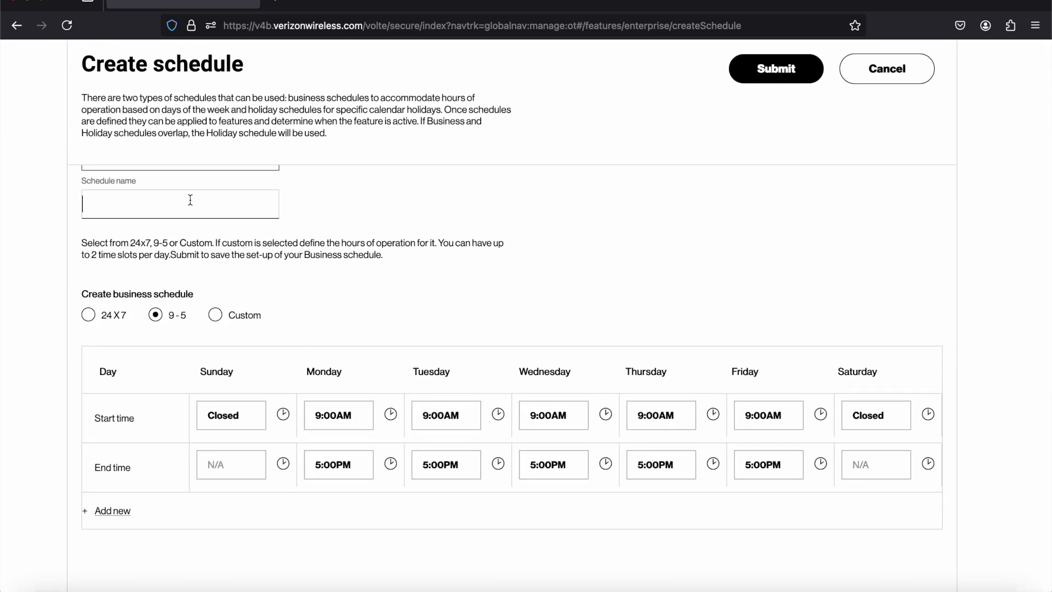
text(ForwardABH)
click(406, 204)
Add a second daily time slot to the business schedule and set Sunday's first slot to All day.
scroll(406, 204, down, 2)
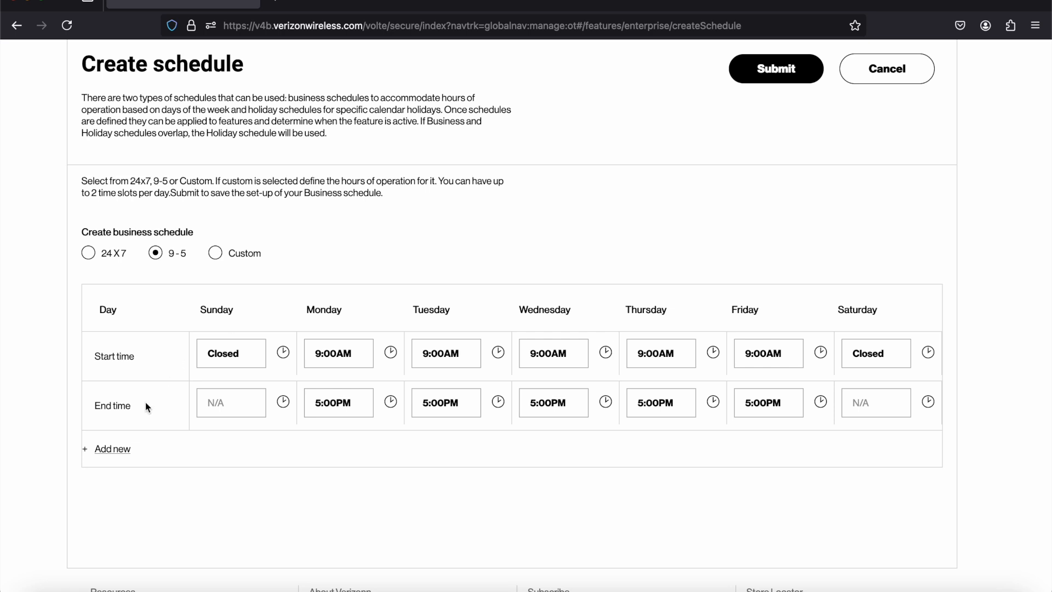
click(113, 451)
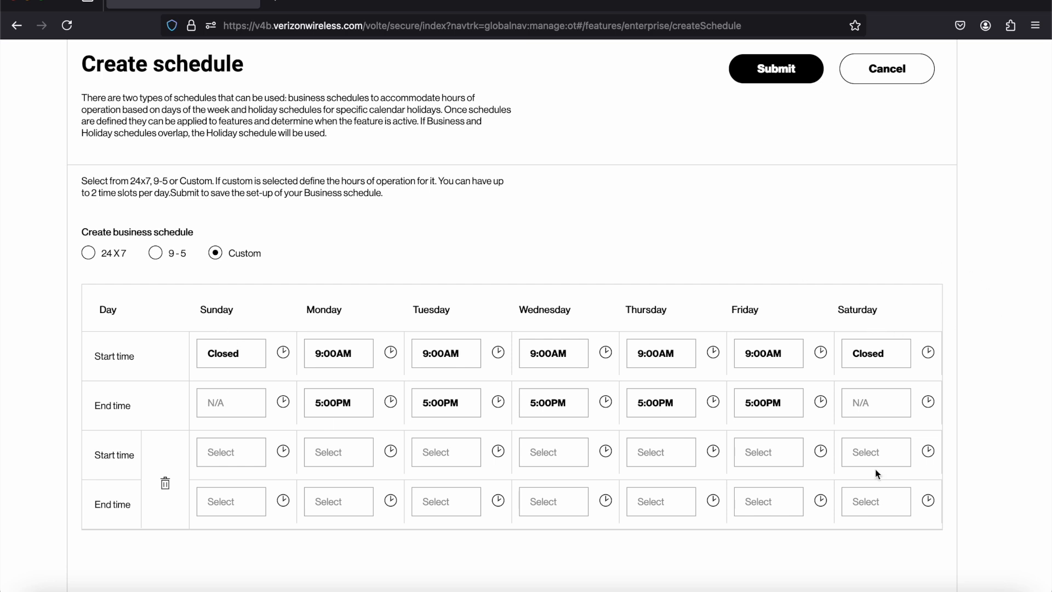
click(229, 355)
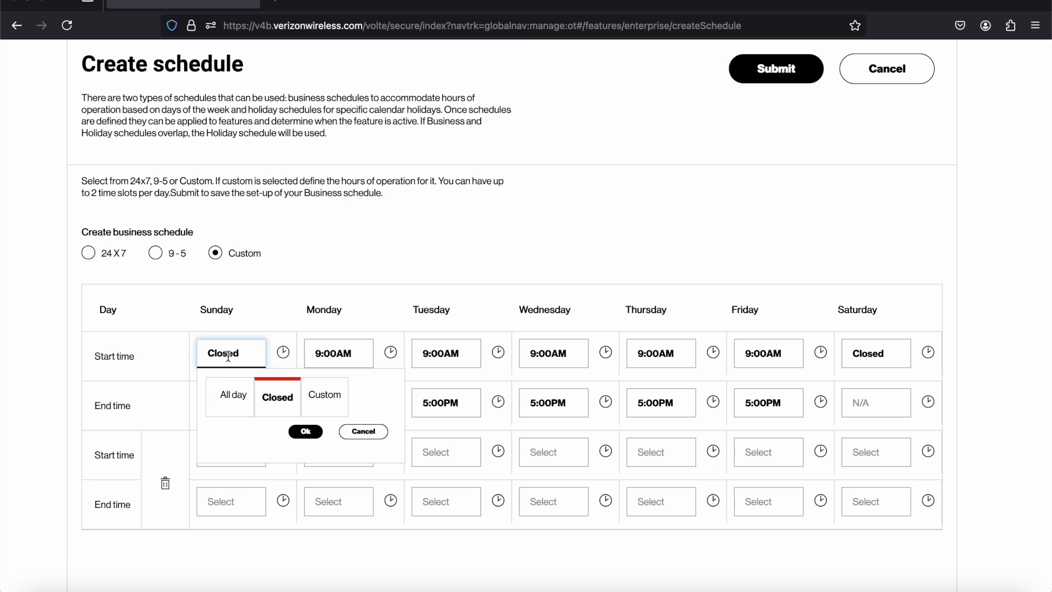
click(233, 398)
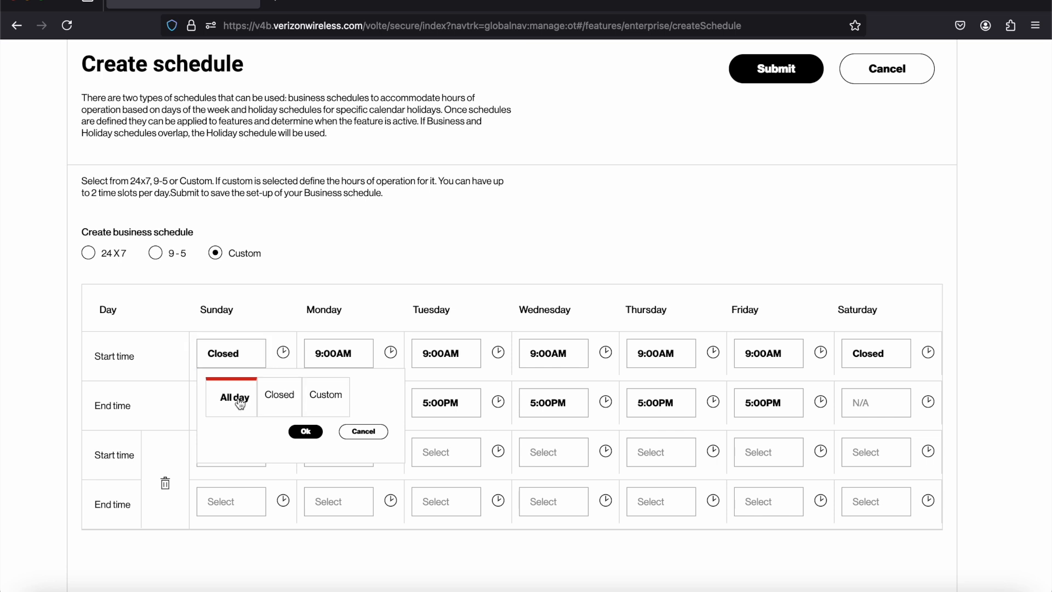
click(305, 433)
Set Sunday's second time slot to All day.
click(254, 448)
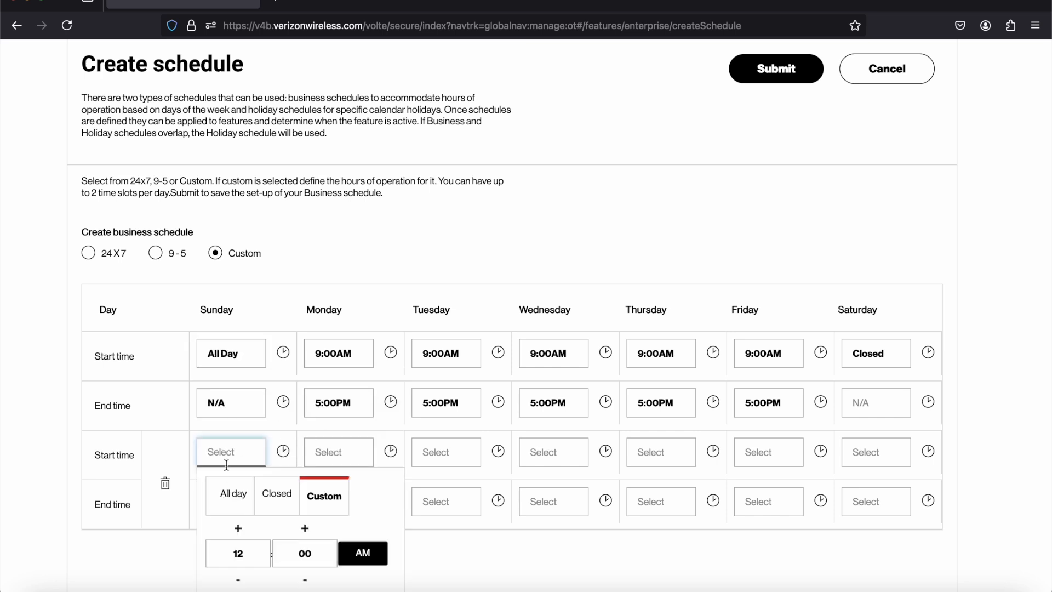
click(228, 504)
click(304, 527)
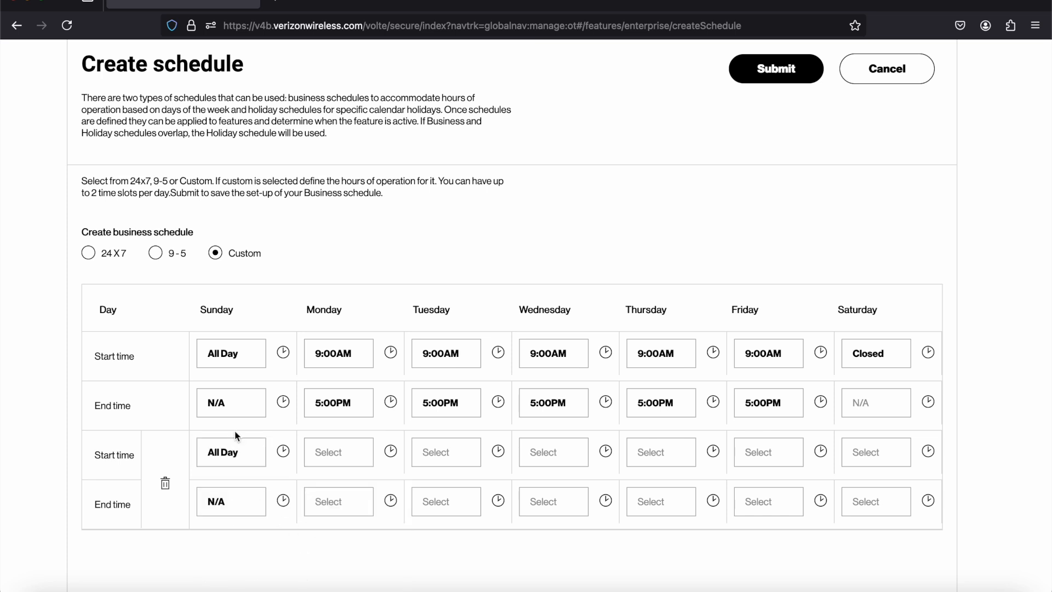
click(248, 360)
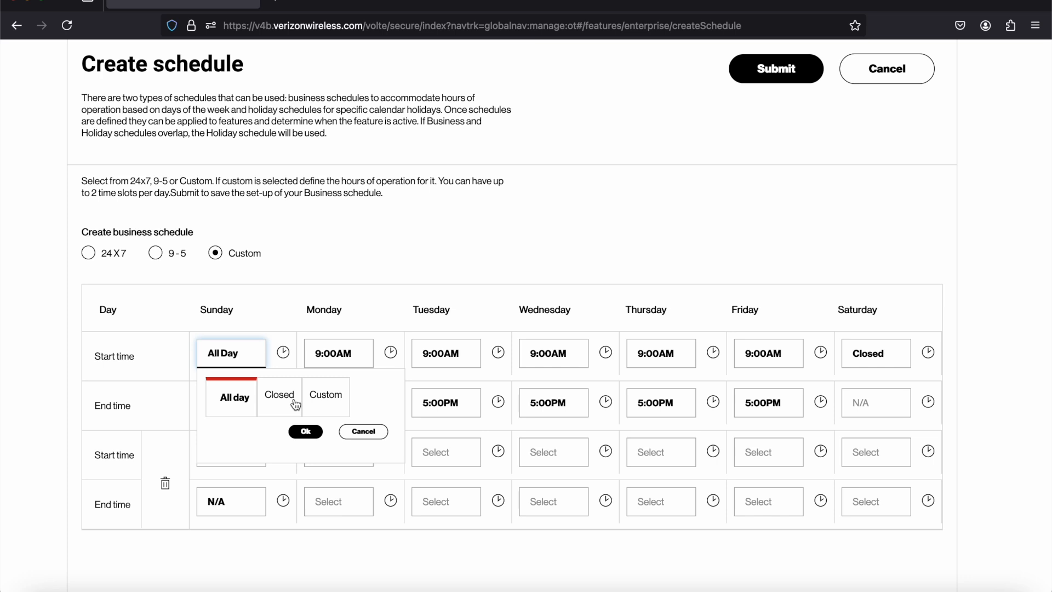
click(368, 432)
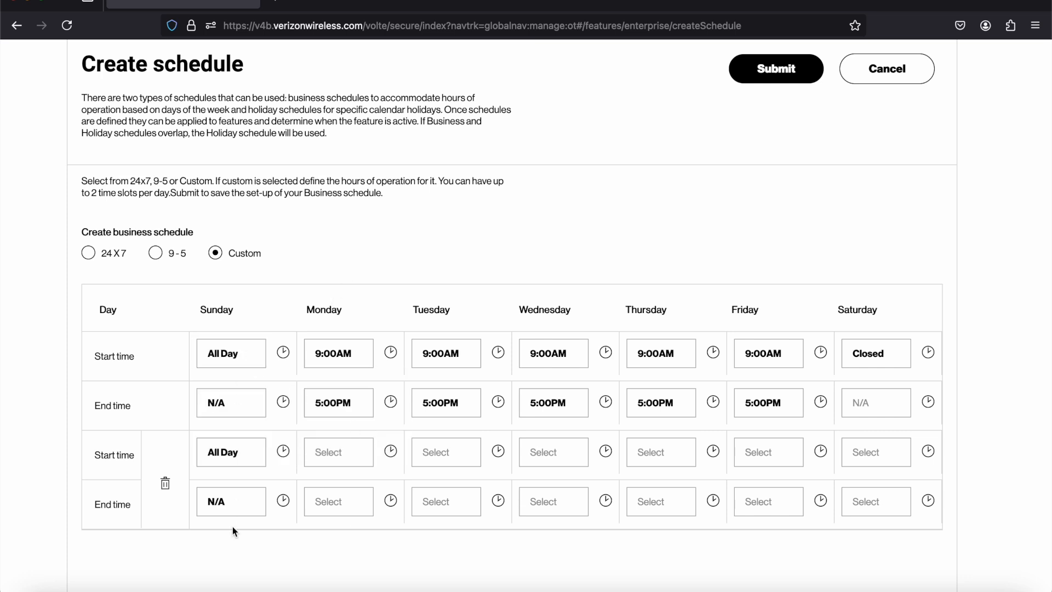
Set both of Saturday's time slots in the business schedule to All day.
click(880, 354)
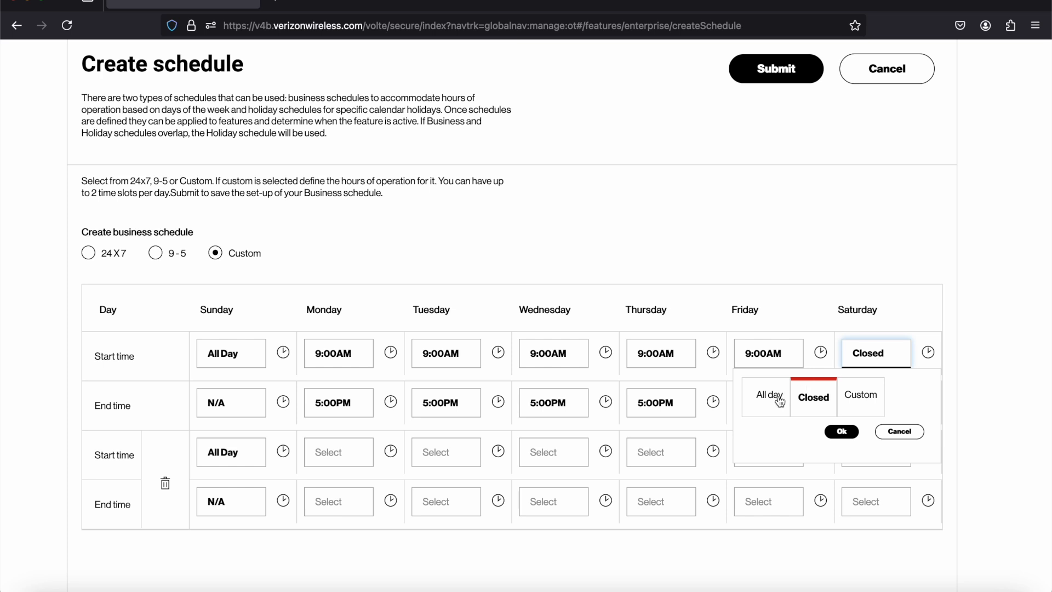
click(778, 400)
click(838, 431)
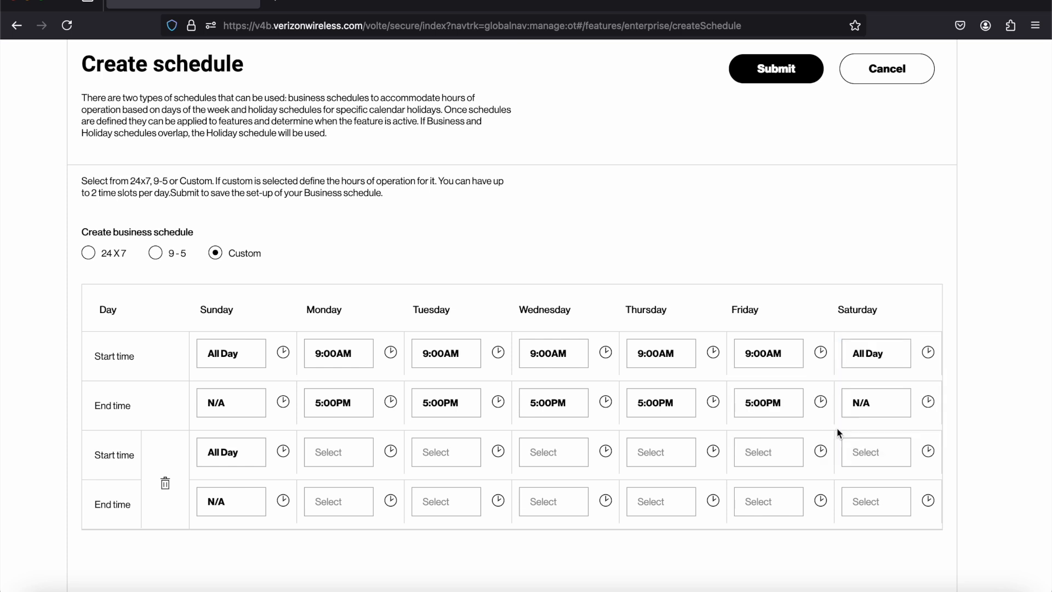
click(889, 450)
click(770, 496)
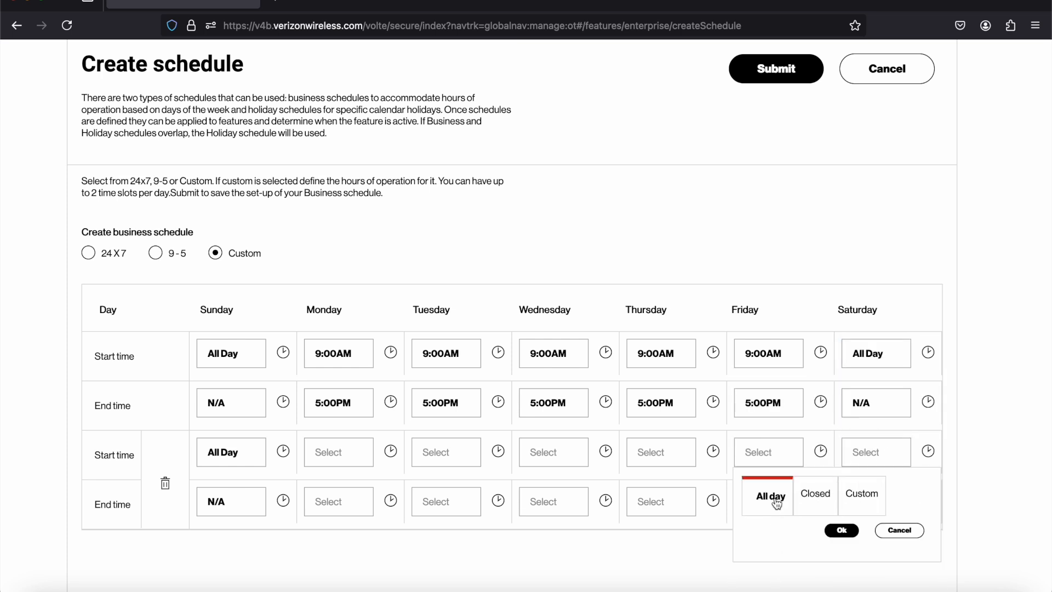
click(843, 531)
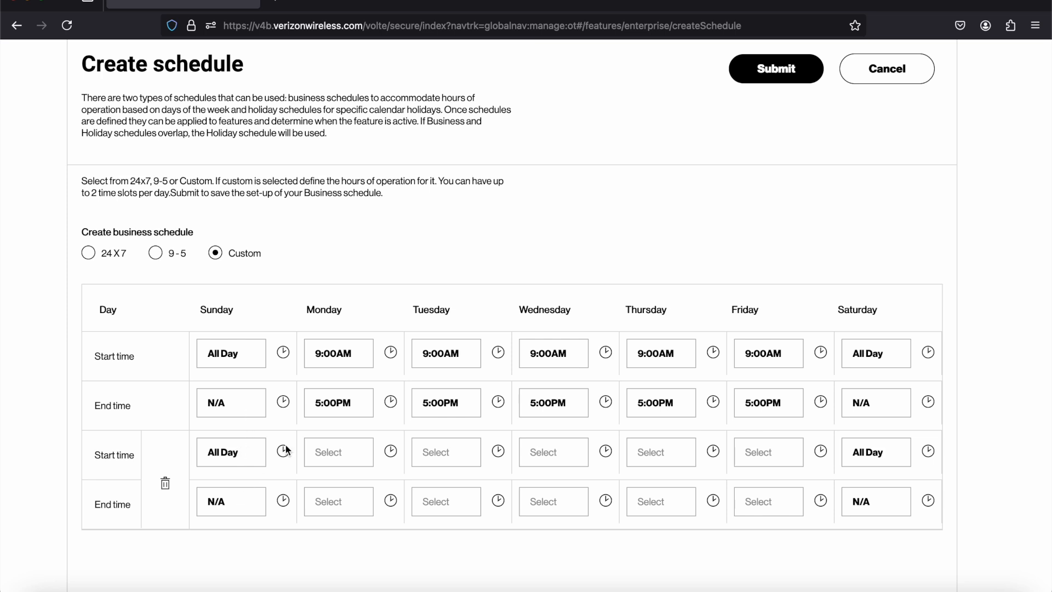
Set the first slot's start time for Monday and Tuesday to 12:00 AM.
click(345, 353)
double_click(363, 447)
text(12)
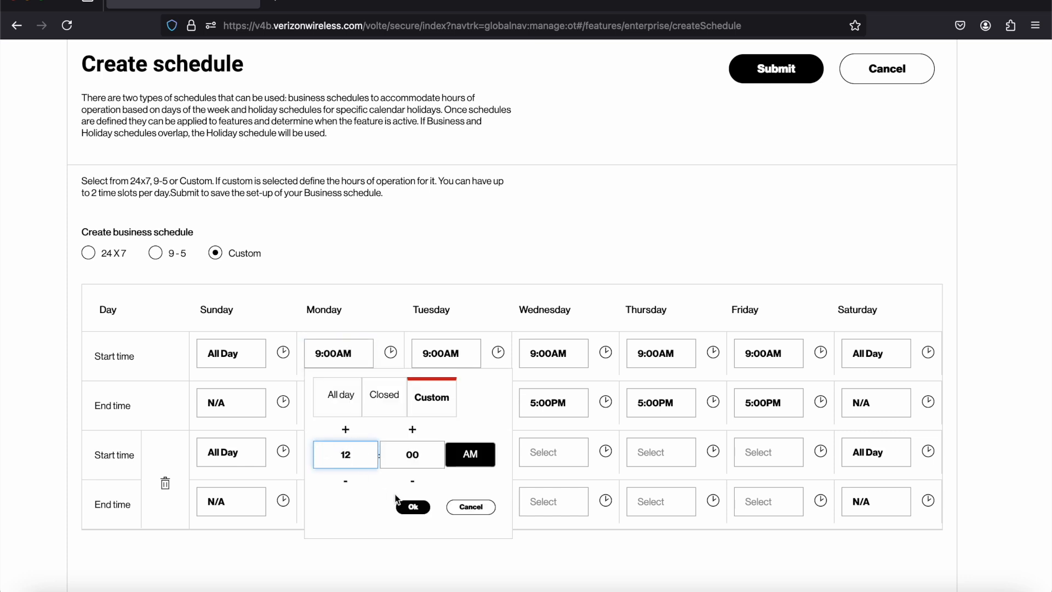
click(408, 505)
click(445, 354)
click(455, 450)
text(12)
click(521, 507)
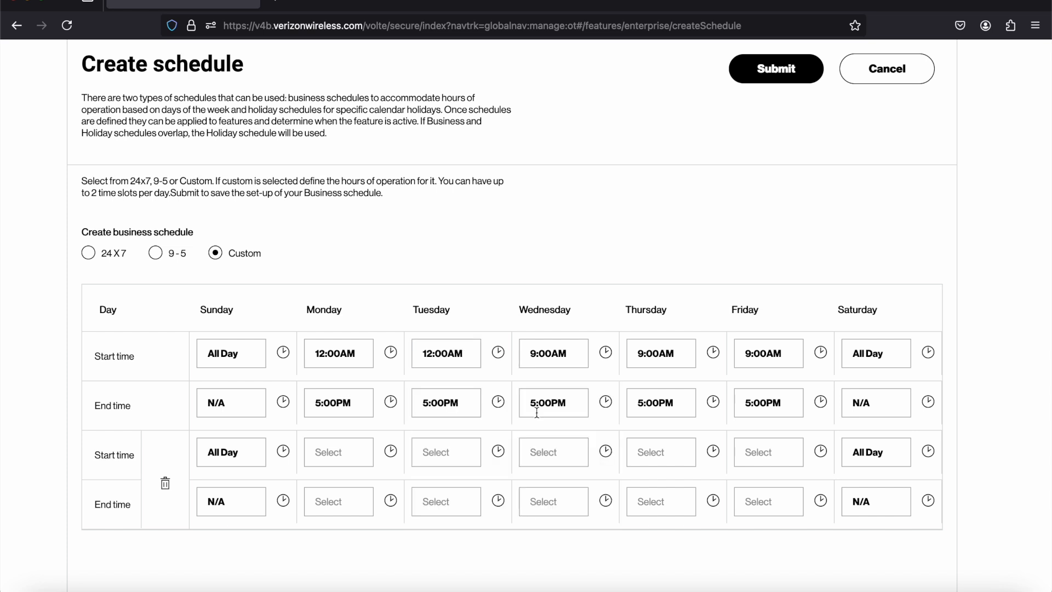
Set the first slot's start time for Wednesday, Thursday and Friday to 12:00 AM.
click(552, 353)
click(562, 450)
text(12)
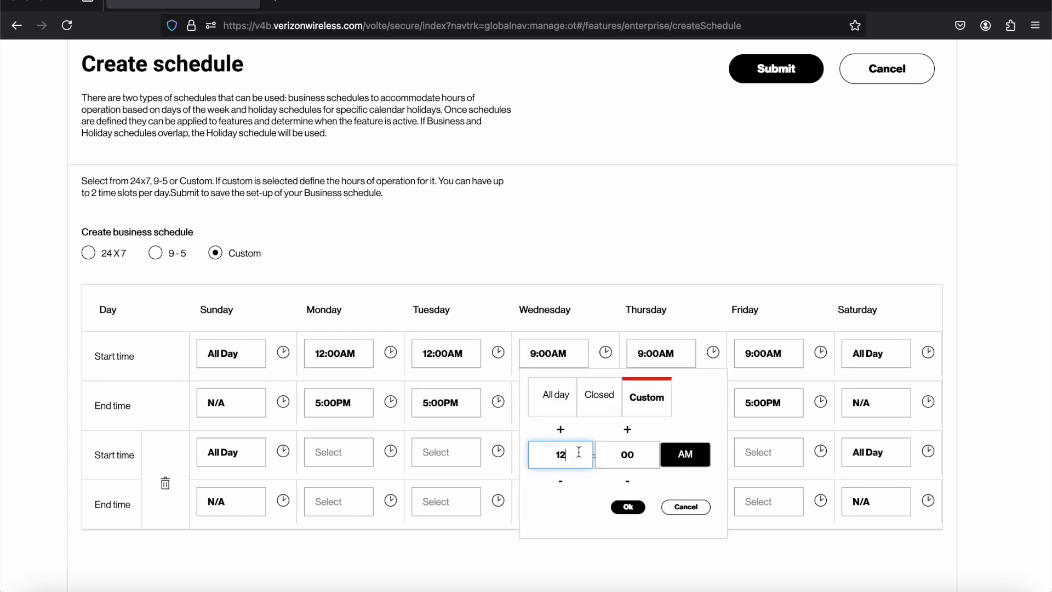
click(628, 503)
click(662, 354)
click(668, 453)
text(12)
click(733, 505)
click(769, 354)
click(776, 454)
text(12)
click(843, 506)
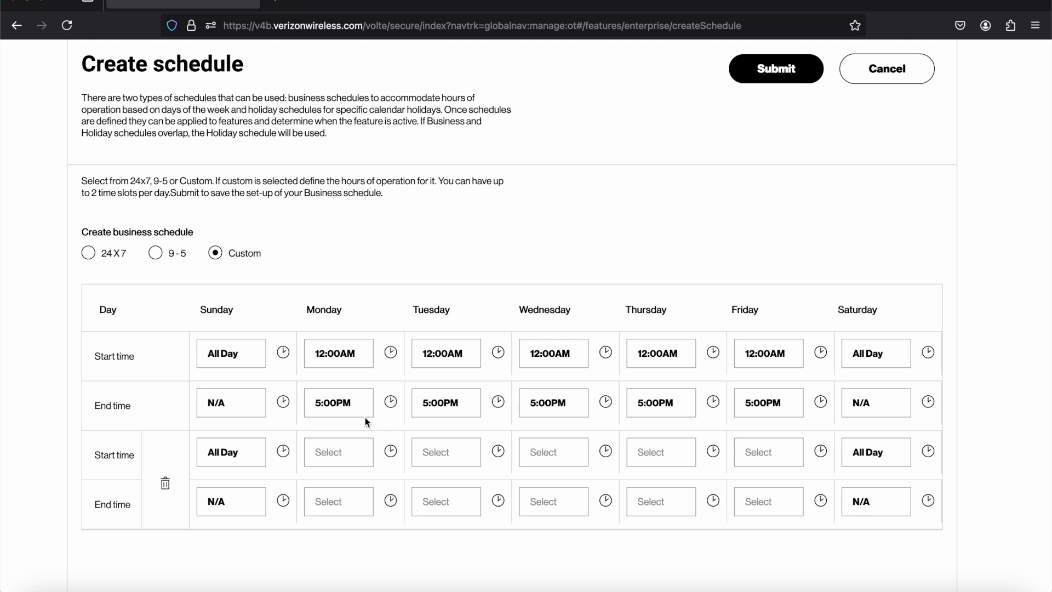
Set the first slot's end time for Monday and Tuesday to 9:00 AM.
click(346, 405)
click(363, 501)
text(9)
click(489, 512)
click(420, 557)
click(438, 402)
click(459, 505)
text(9)
click(567, 512)
click(530, 555)
Set the first slot's end time for Wednesday and Thursday to 9:00 AM.
click(559, 404)
click(584, 502)
text(9)
click(679, 510)
click(635, 557)
click(688, 401)
click(676, 507)
text(9)
click(798, 512)
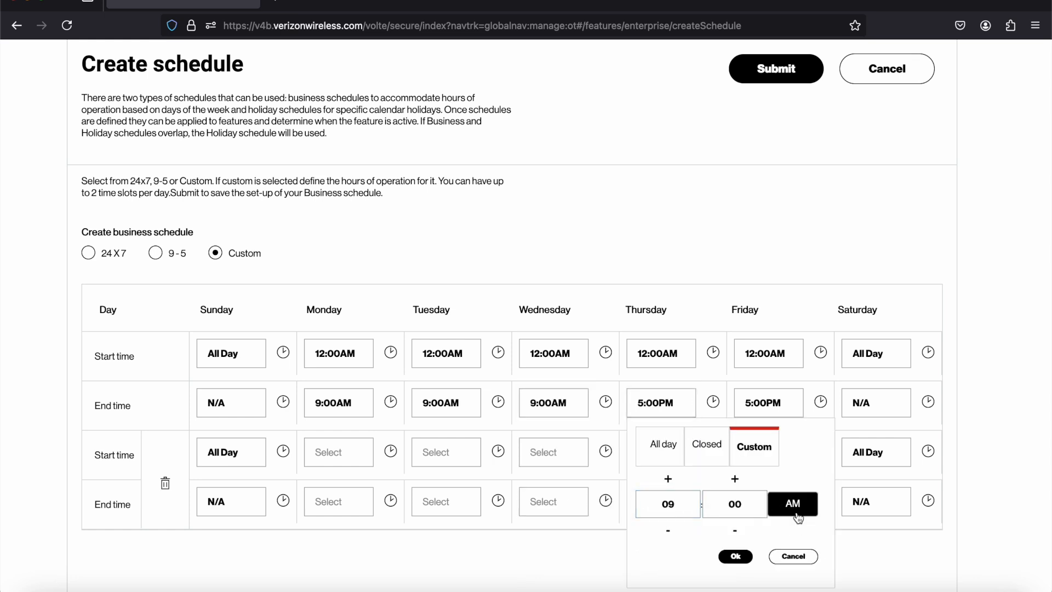
click(736, 556)
Set the first slot's end time for Friday to 9:00 AM.
click(792, 411)
click(788, 503)
text(9)
click(900, 503)
click(846, 556)
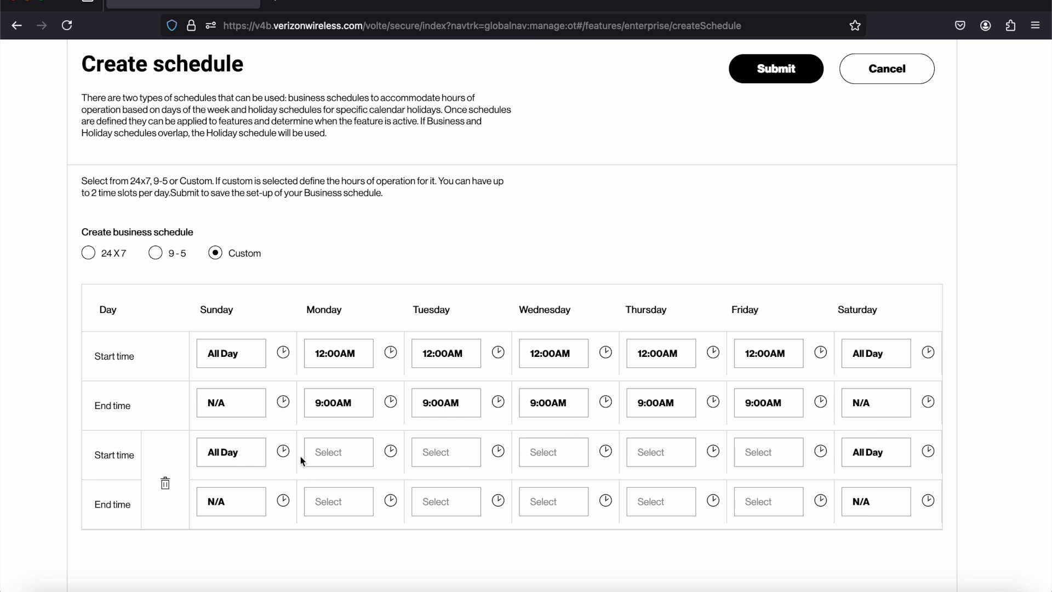
Set Monday's second slot to start at 5:00 PM.
click(350, 454)
click(362, 549)
key(BackSpace)
key(BackSpace)
text(5)
click(470, 552)
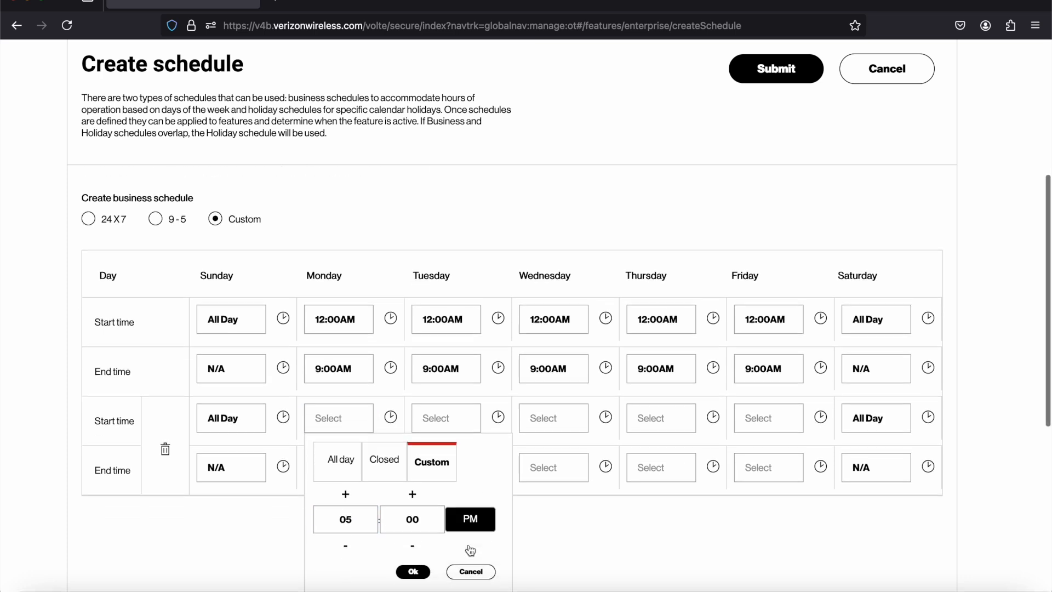
click(415, 572)
Set Tuesday's second slot to start at 5:00 PM.
click(449, 431)
click(470, 515)
key(BackSpace)
key(BackSpace)
text(5)
click(567, 523)
click(520, 571)
Set Wednesday's second slot to start at 5:00 PM.
click(561, 415)
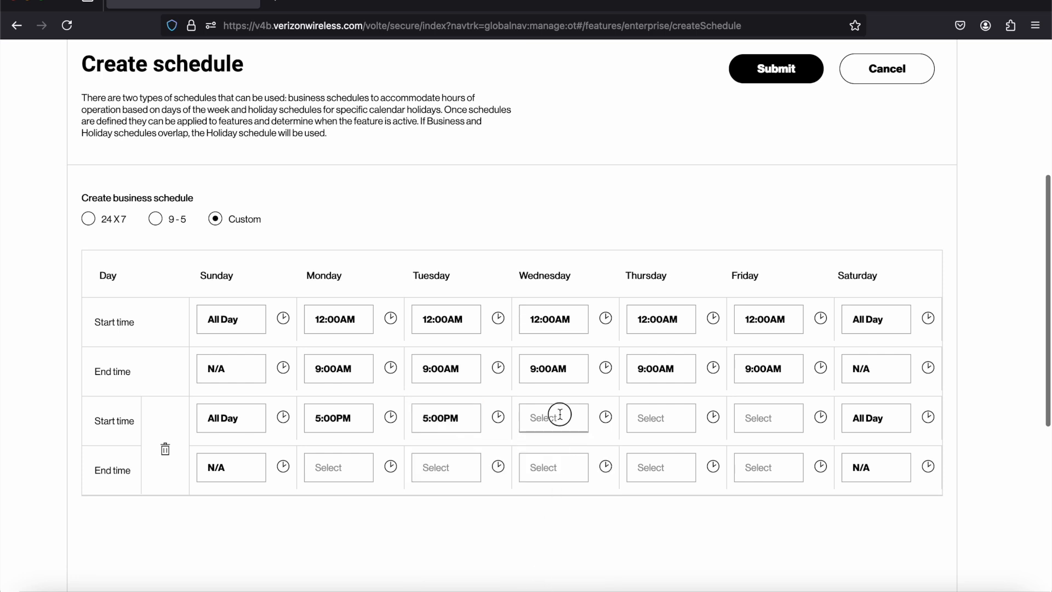
click(560, 519)
key(BackSpace)
key(BackSpace)
text(5)
click(686, 519)
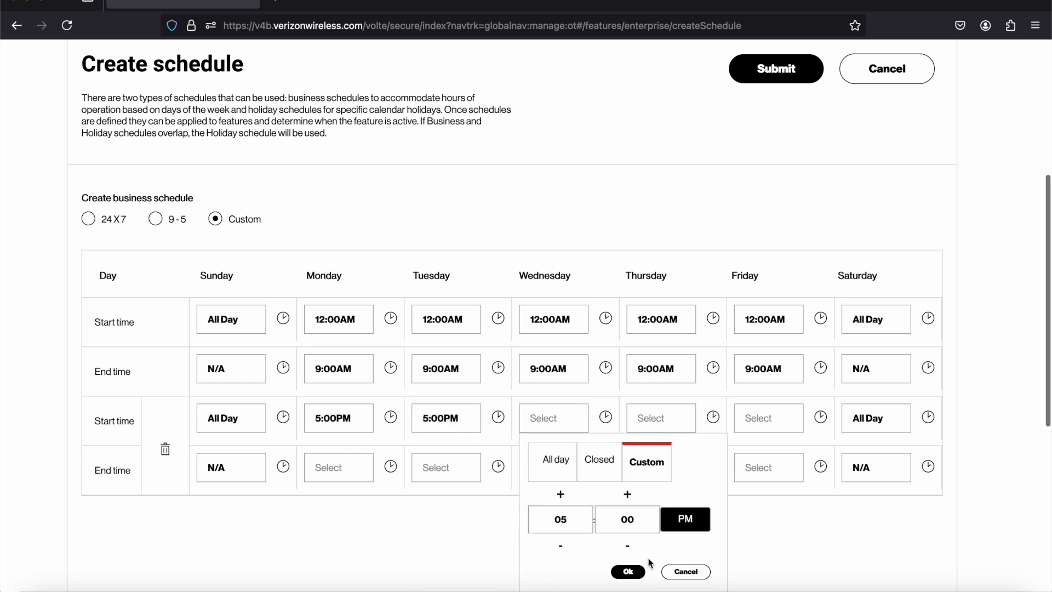
click(628, 572)
Set Thursday's second slot to start at 5:00 PM.
click(672, 418)
click(690, 507)
key(BackSpace)
key(BackSpace)
text(5)
click(811, 530)
click(735, 572)
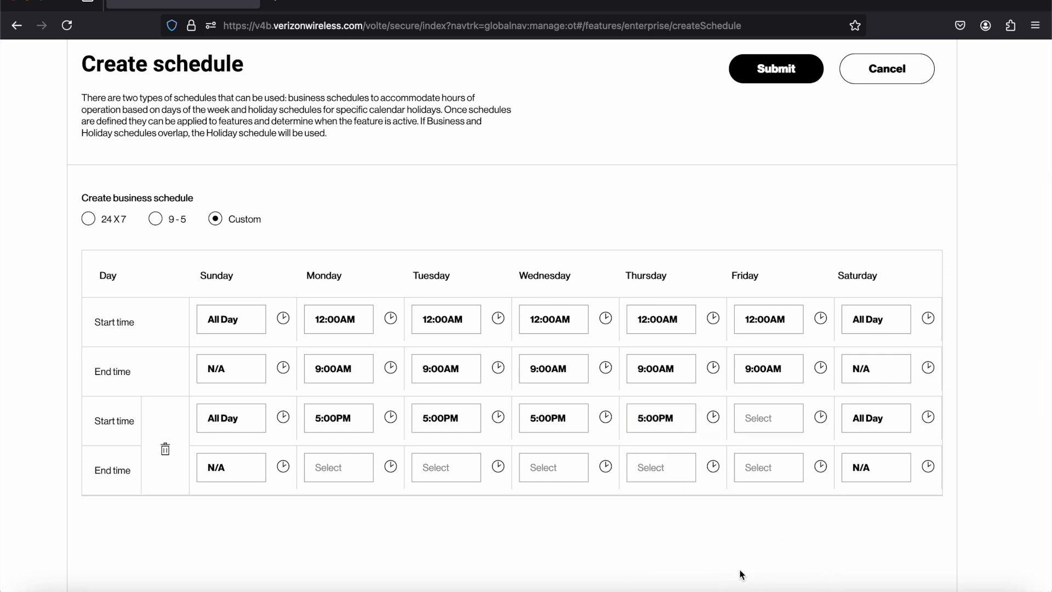
Set Friday's second slot to start at 5:00 PM.
click(788, 411)
click(783, 519)
key(BackSpace)
key(BackSpace)
text(5)
click(902, 525)
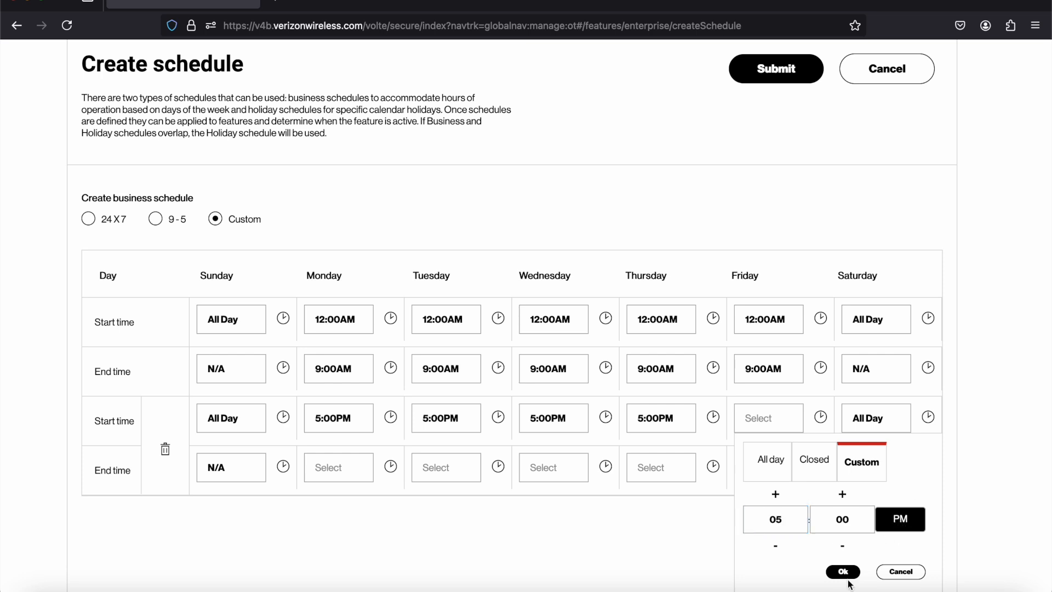
click(844, 572)
Set Monday's second slot to end at 11:59 PM.
click(357, 475)
click(375, 568)
key(BackSpace)
key(BackSpace)
text(11)
scroll(434, 559, down, 3)
double_click(430, 475)
text(59)
click(489, 486)
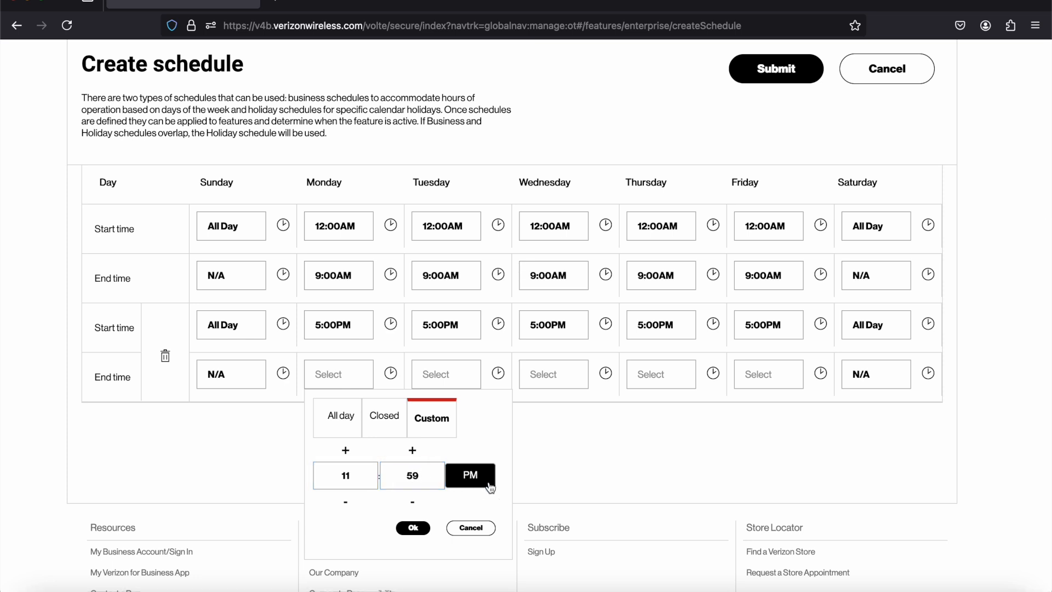
click(413, 528)
Set Tuesday's second slot to end at 11:59 PM.
click(445, 374)
double_click(453, 475)
text(11)
double_click(520, 475)
text(59)
click(580, 477)
click(521, 528)
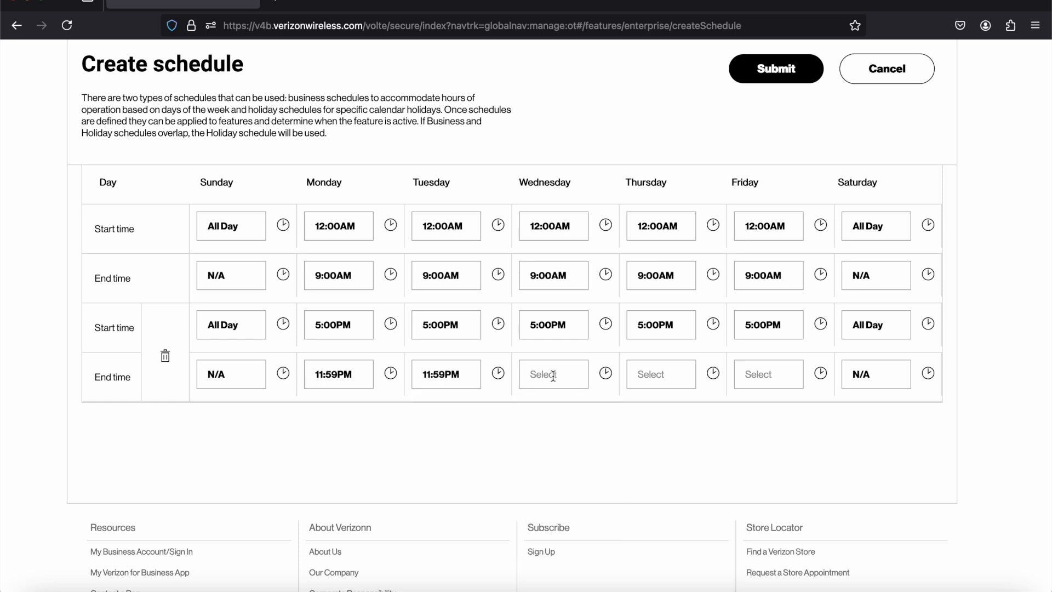
Set Wednesday's second slot to end at 11:59 PM.
click(554, 374)
double_click(560, 475)
text(11)
double_click(629, 477)
text(59)
click(697, 482)
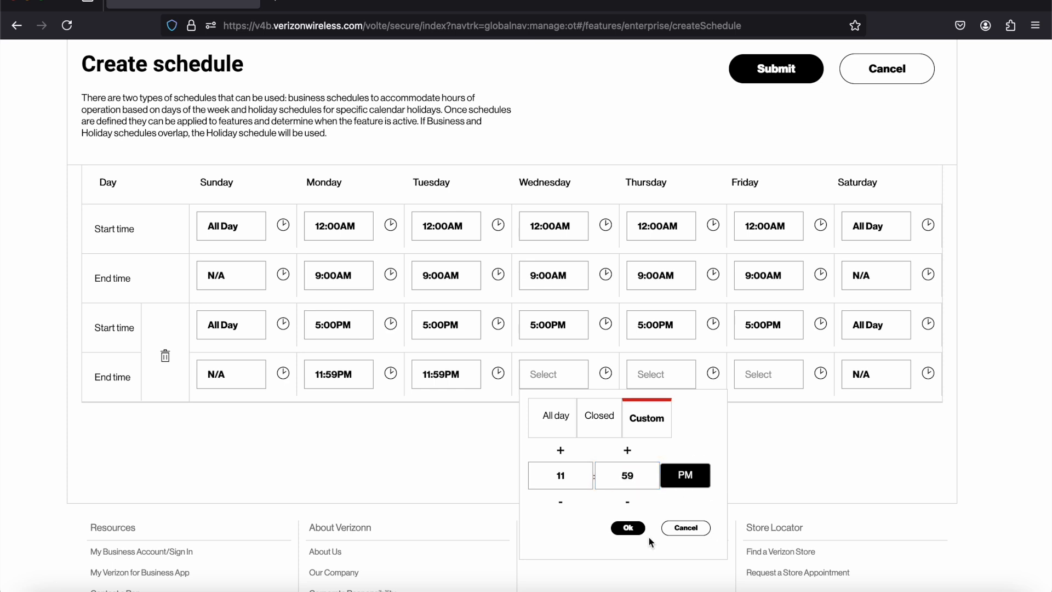
click(636, 529)
Set Thursday's second slot to end at 11:59 PM.
click(660, 367)
double_click(680, 469)
text(11)
key(Tab)
text(59)
click(804, 483)
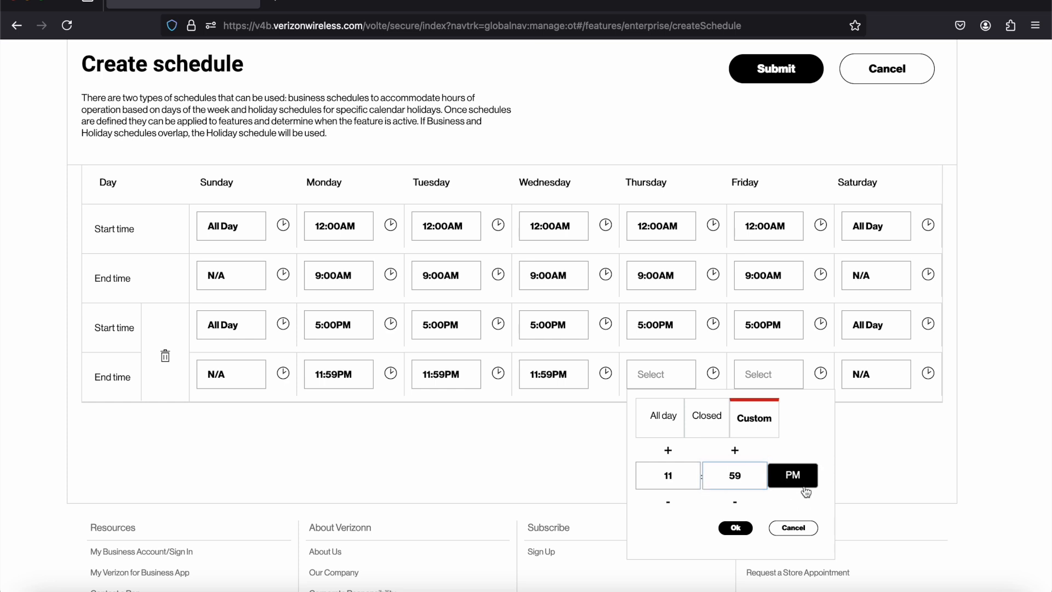
click(736, 527)
Set Friday's second slot to end at 11:59 PM.
click(780, 375)
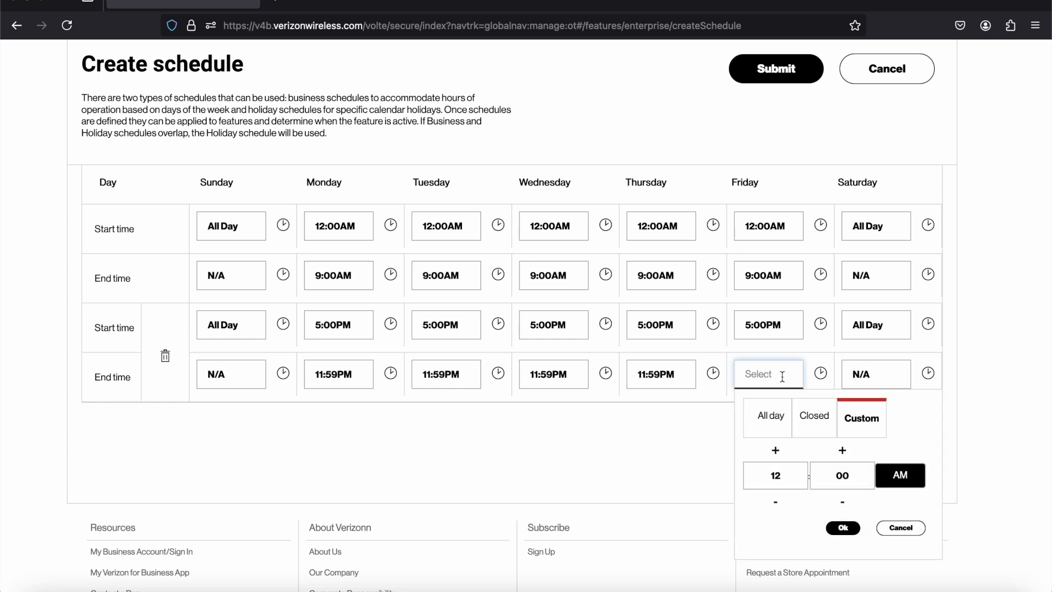
double_click(775, 476)
text(11)
key(Tab)
text(59)
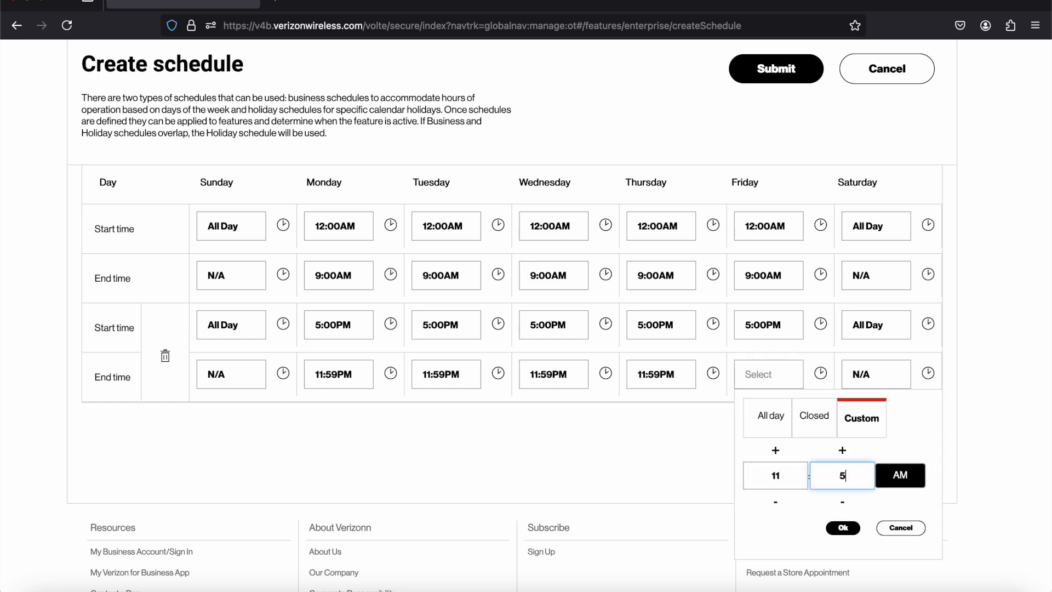
click(910, 474)
click(848, 525)
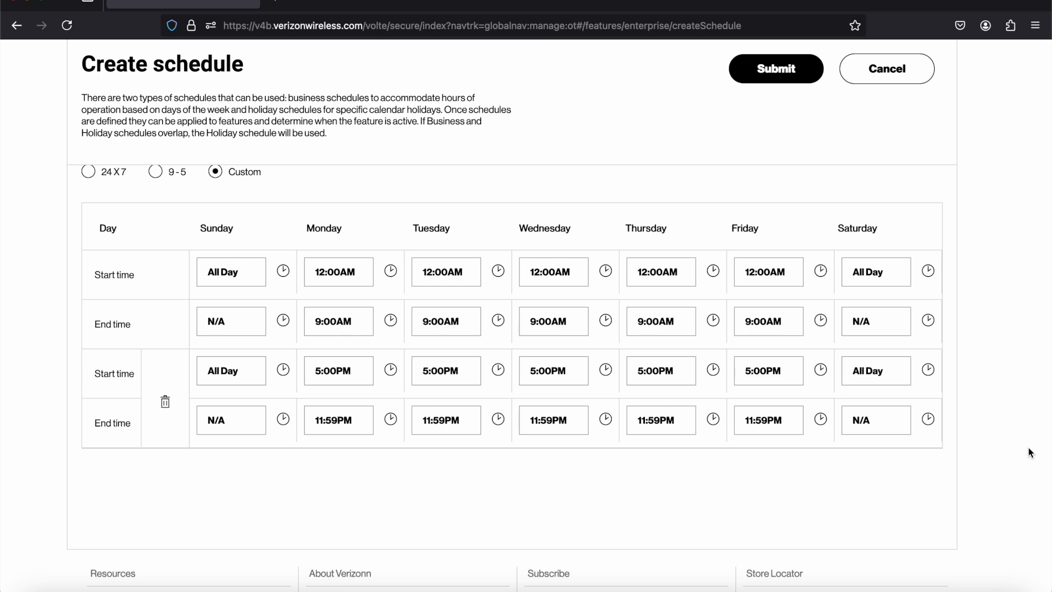
Review the name and hours of the ForwardABH schedule and submit it.
scroll(1031, 453, up, 4)
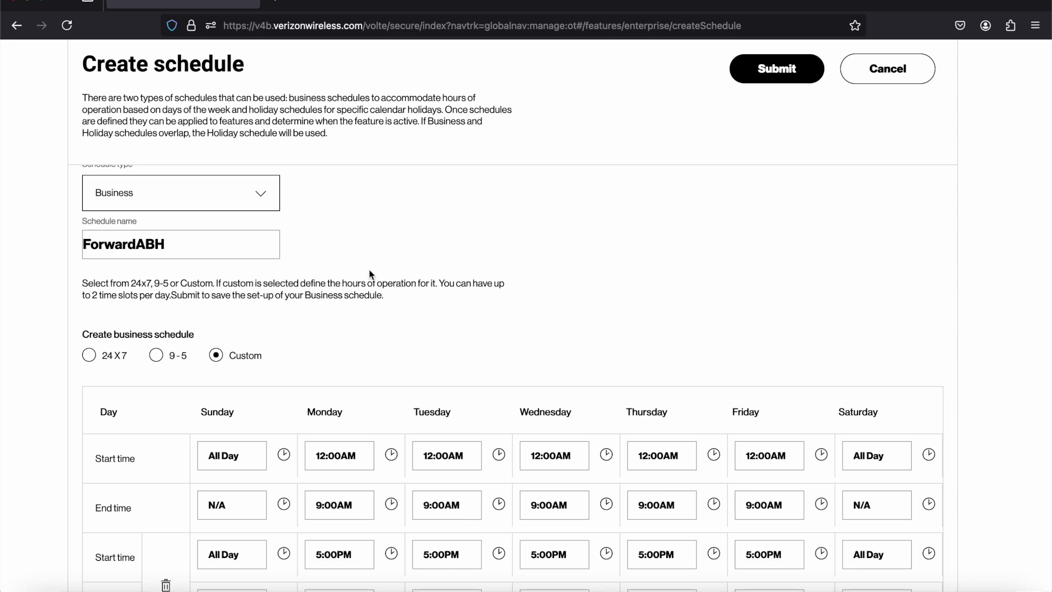
scroll(371, 275, down, 2)
scroll(371, 274, down, 1)
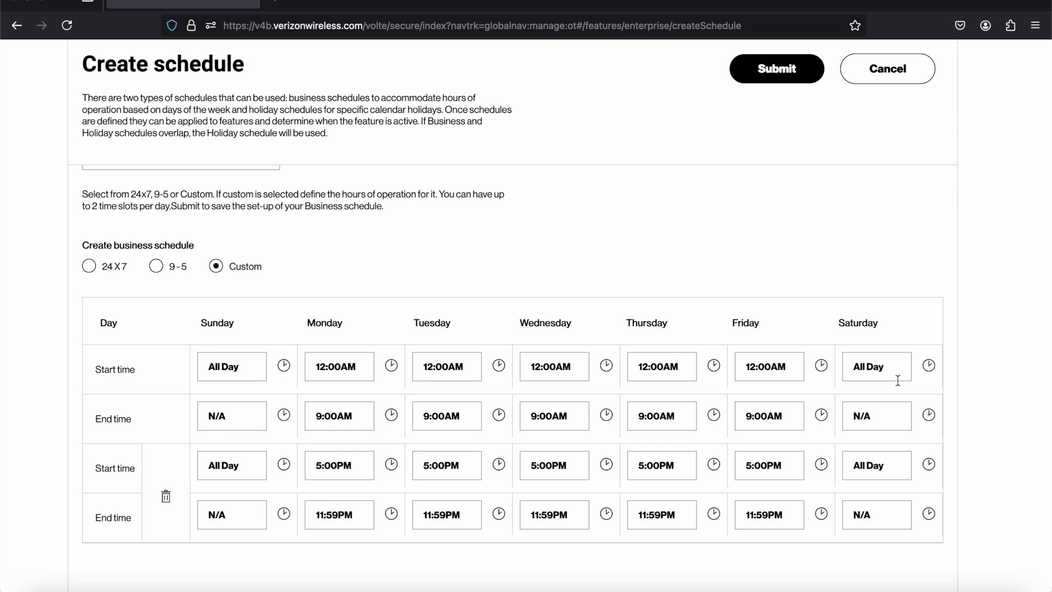
scroll(867, 244, up, 3)
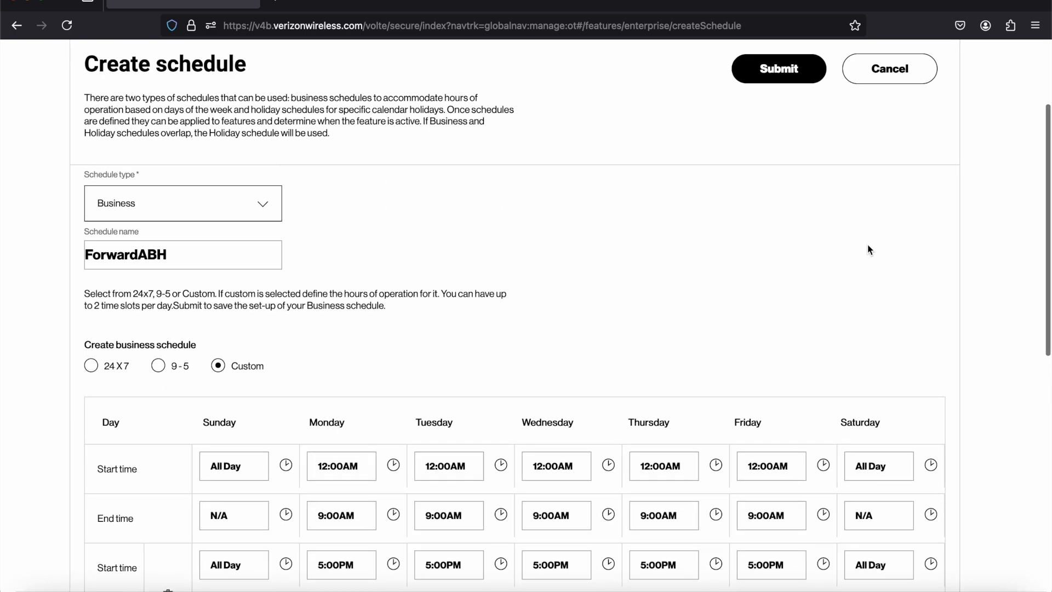
click(795, 75)
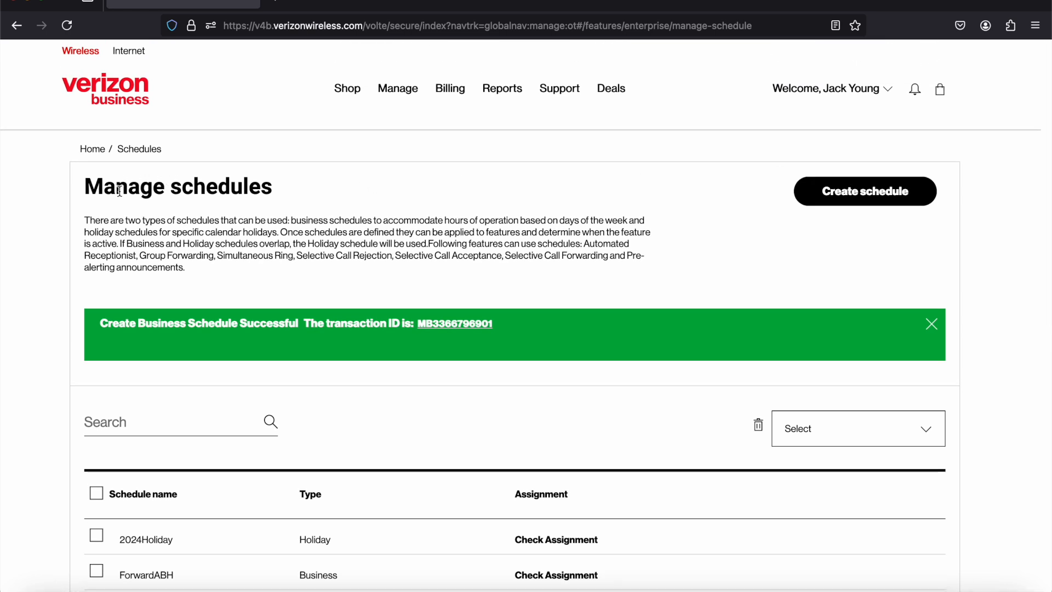
Return to the One Talk overview and open feature management.
click(94, 149)
scroll(597, 262, down, 1)
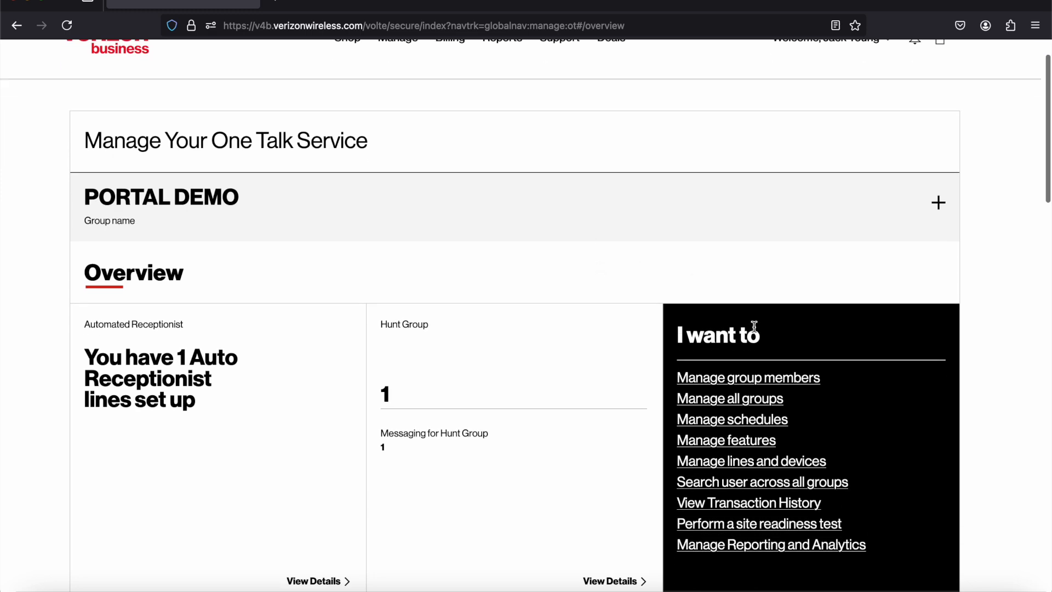
click(740, 442)
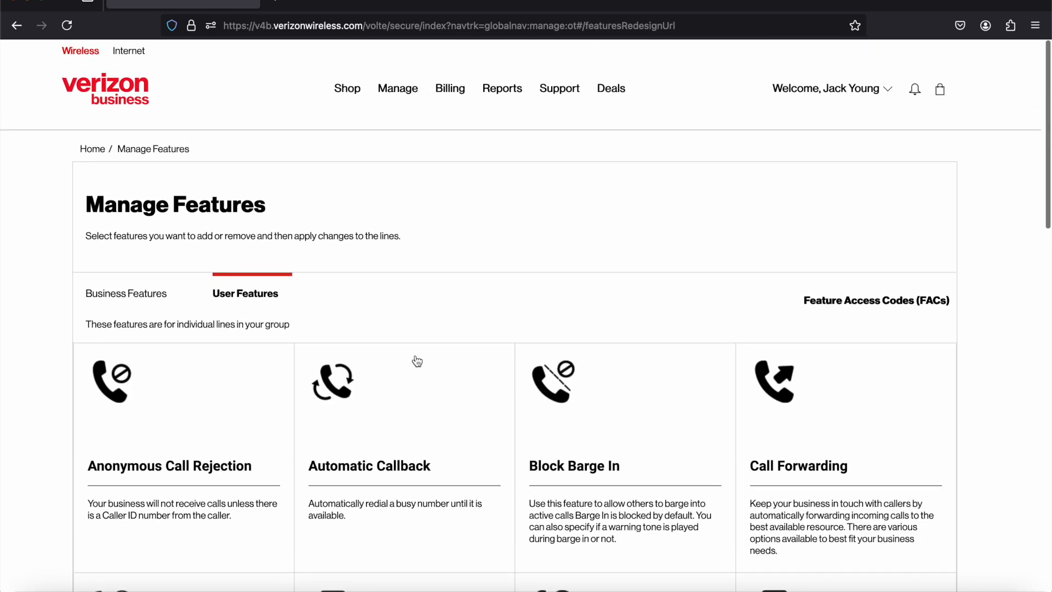
Open the Call Forwarding user feature and show its Selective forwarding settings.
click(160, 291)
click(247, 298)
scroll(707, 280, down, 2)
click(785, 341)
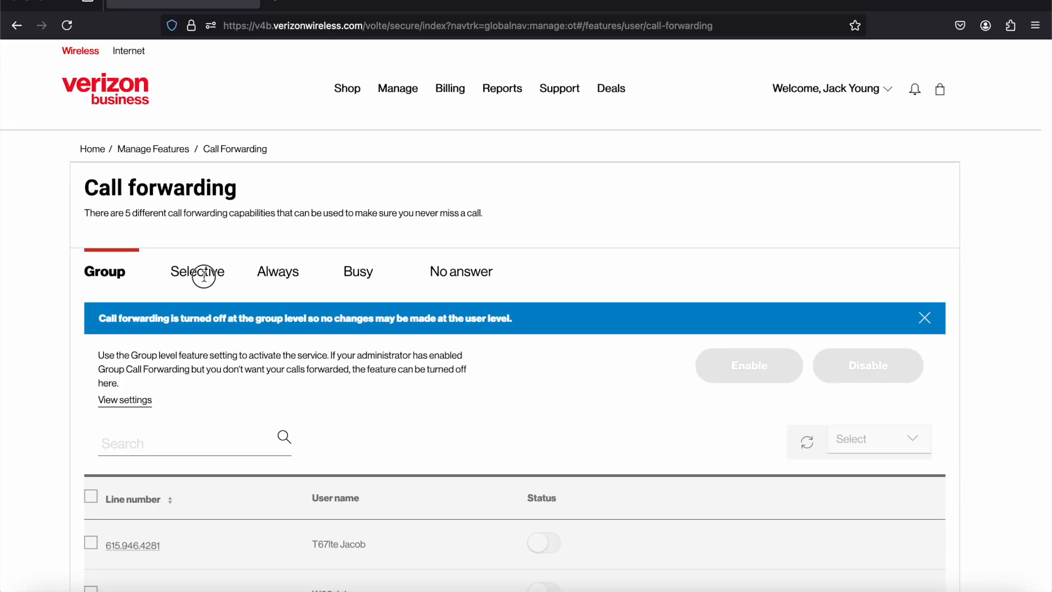
click(206, 272)
Expand the line that has selective forwarding enabled and delete its existing forwarding rule.
scroll(53, 341, down, 1)
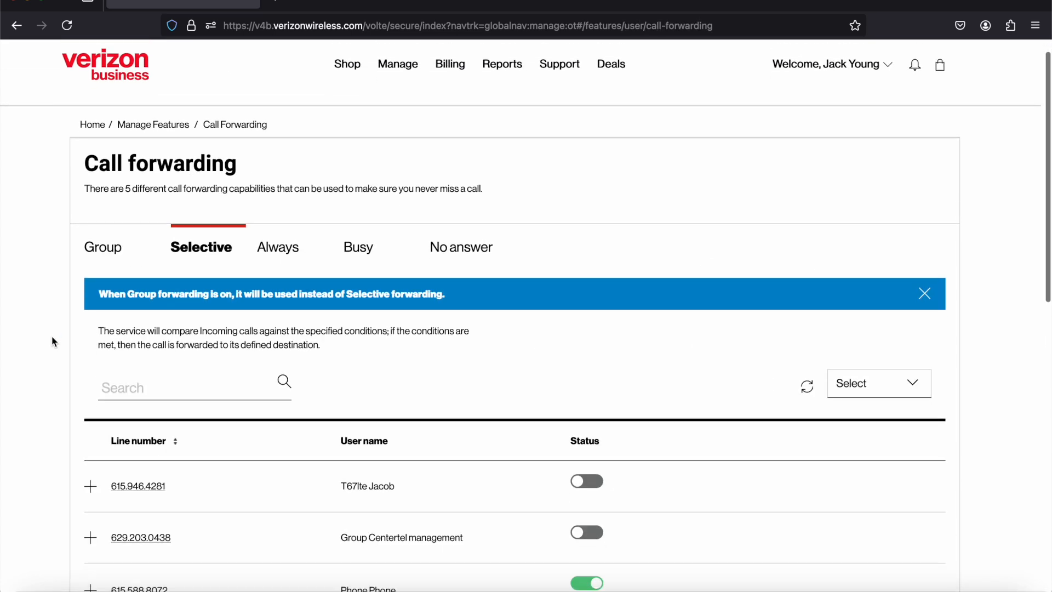
scroll(150, 386, down, 5)
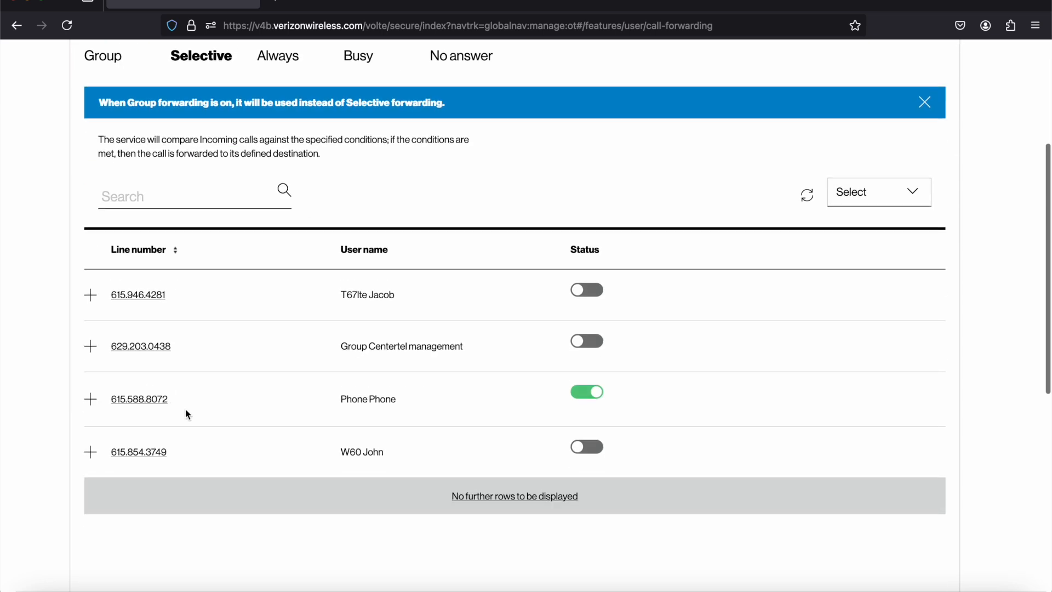
click(91, 400)
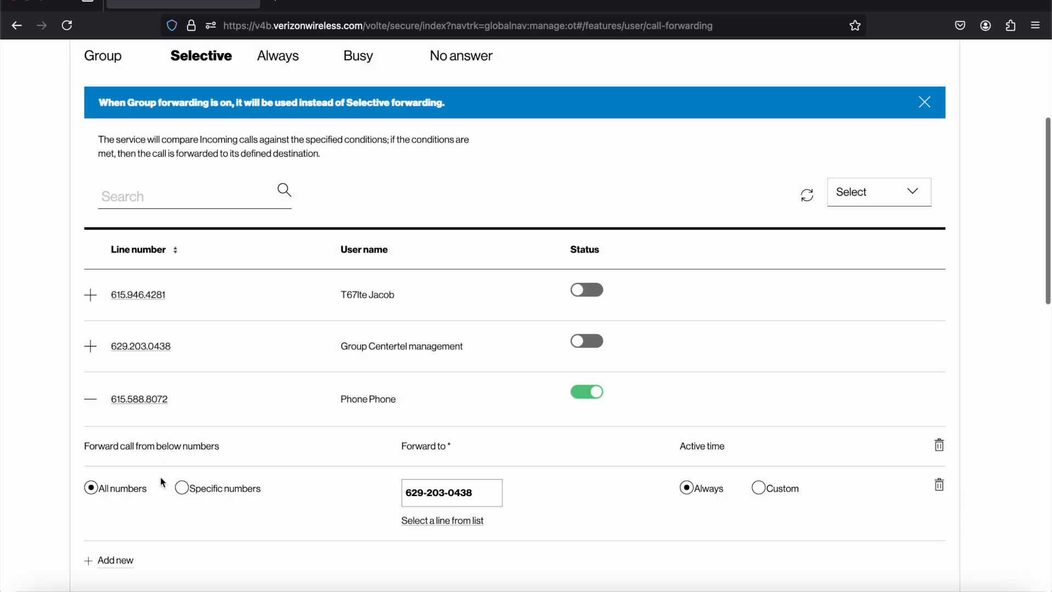
click(940, 485)
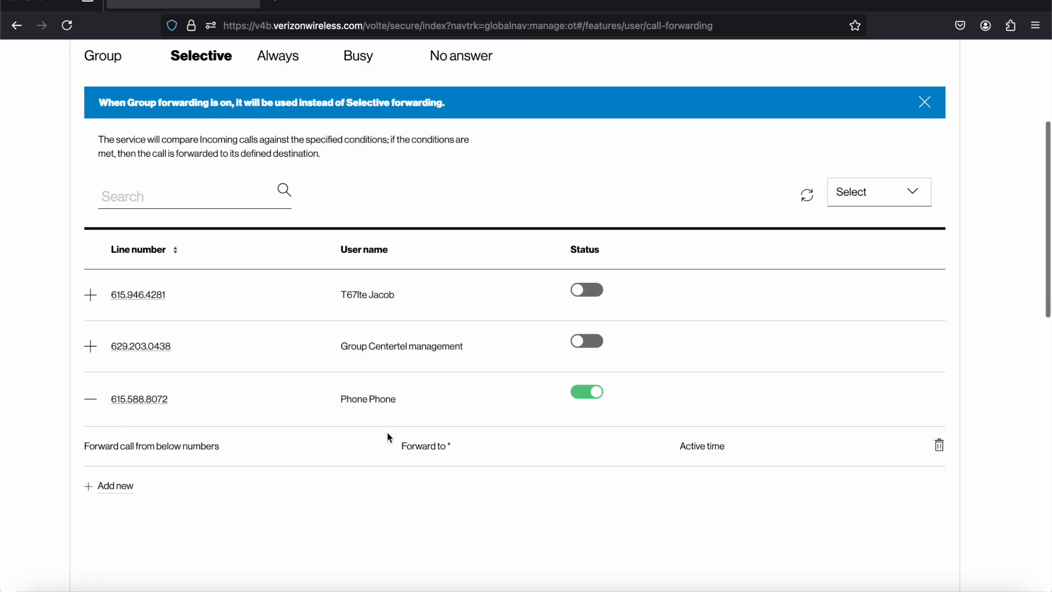
Add a new, blank selective forwarding rule to the expanded line.
scroll(406, 439, down, 2)
scroll(387, 433, down, 1)
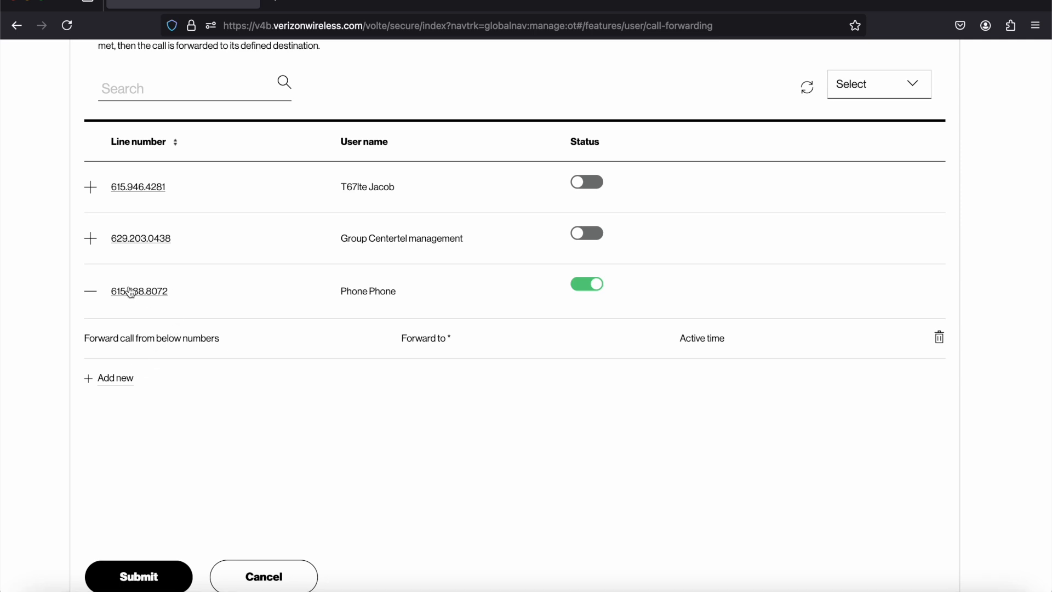
click(113, 377)
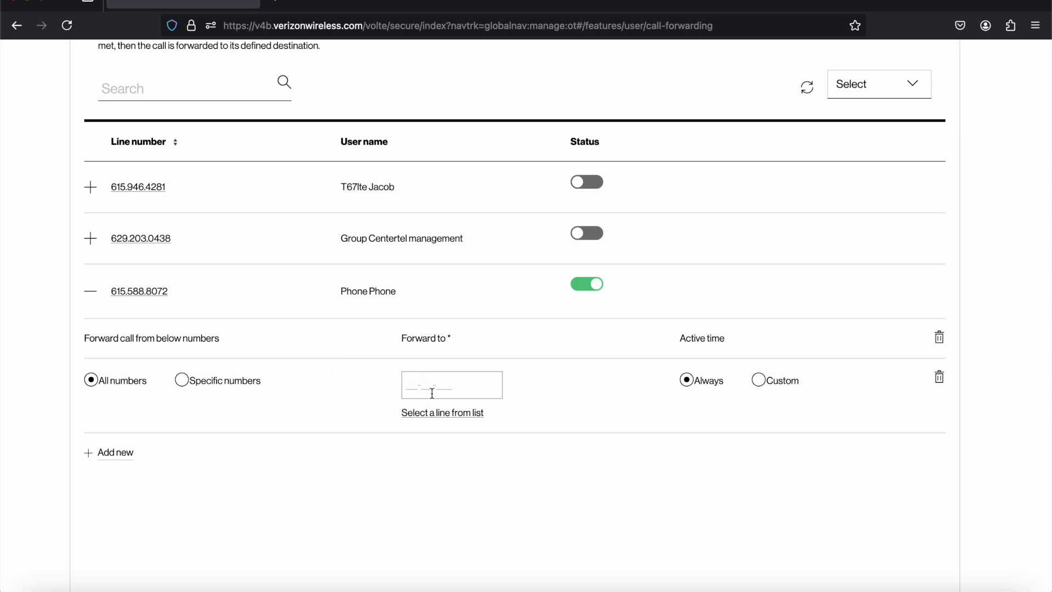
click(453, 385)
key(super+v)
scroll(580, 374, down, 1)
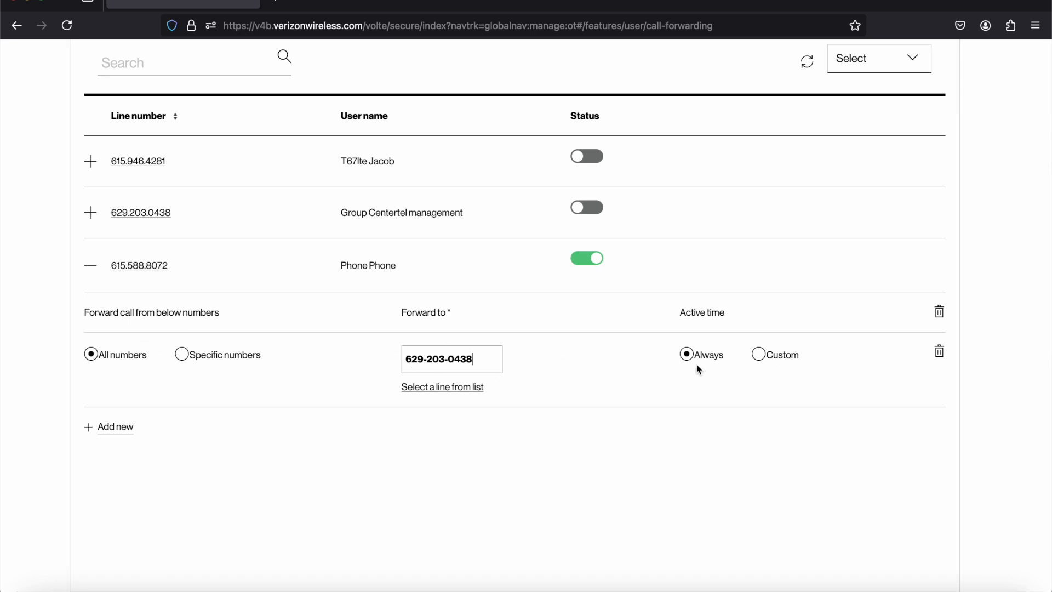
Set the rule's active time to Custom with the ForwardABH business schedule and the 2024Holiday holiday schedule, and submit the forwarding settings.
click(759, 354)
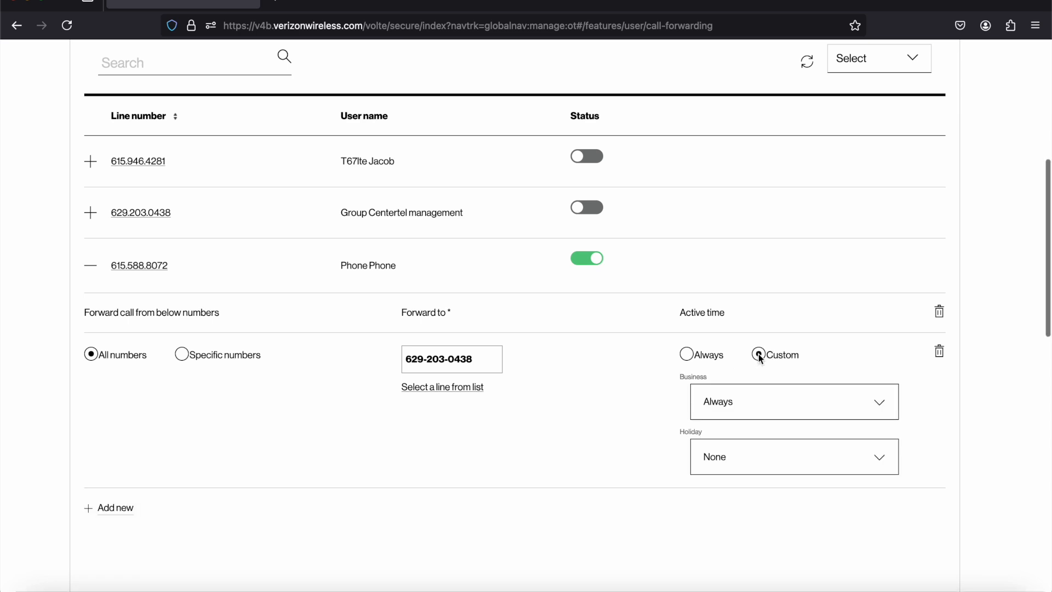
click(879, 405)
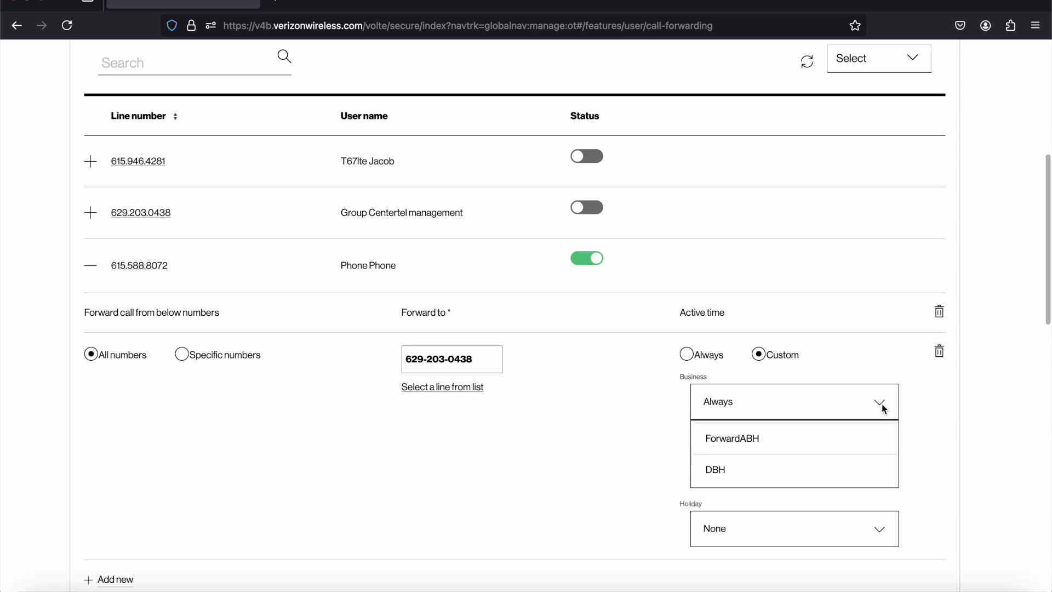
click(850, 439)
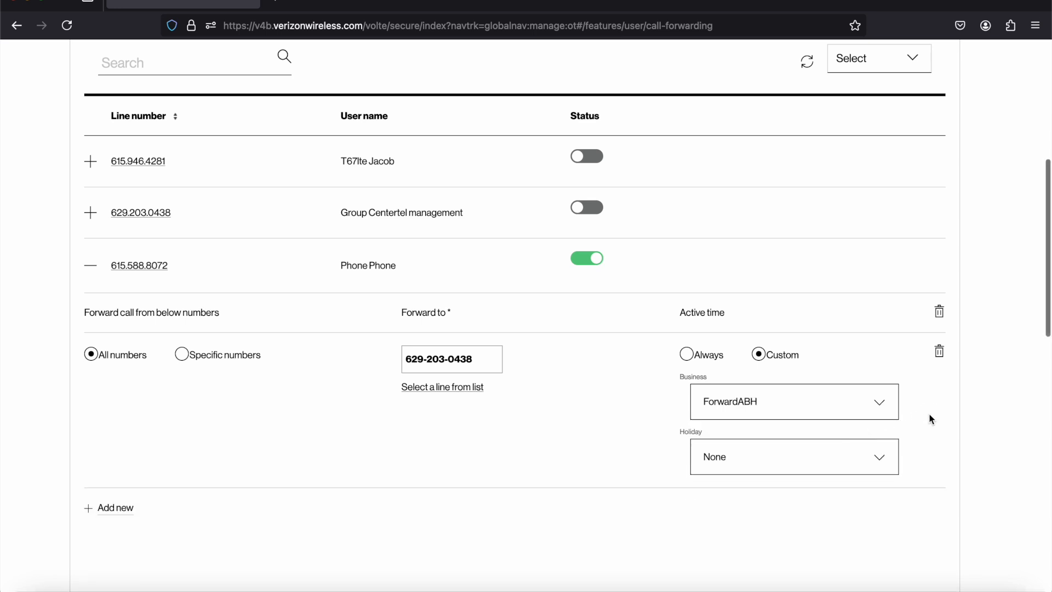
scroll(930, 419, down, 2)
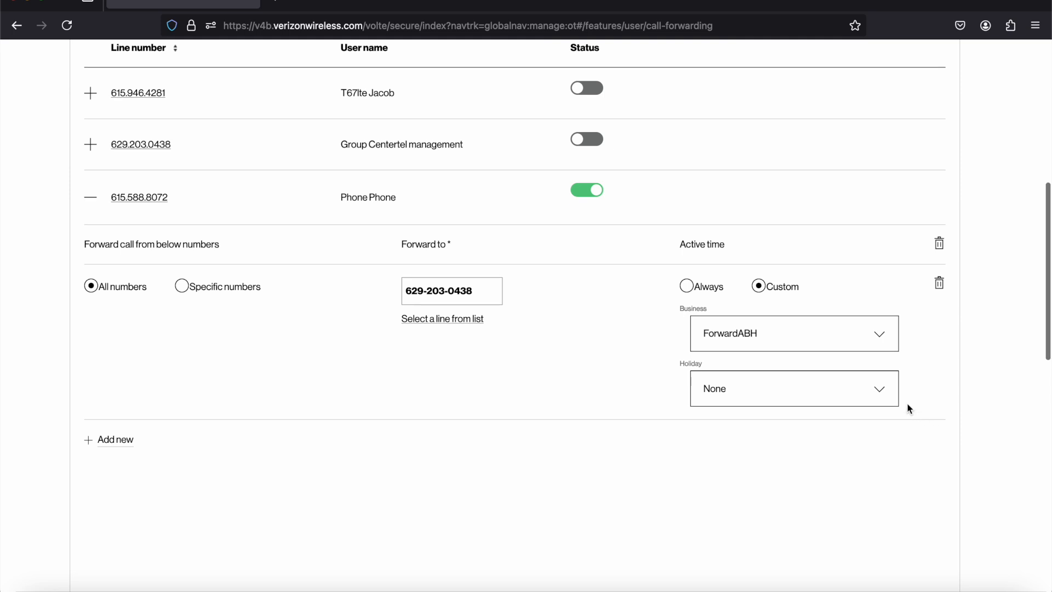
click(880, 392)
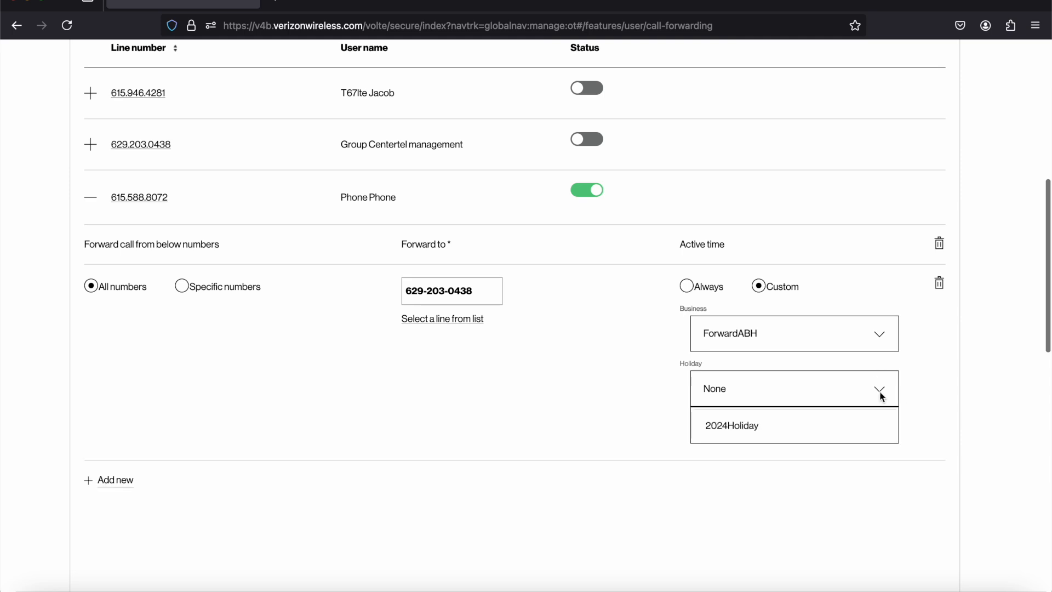
click(846, 424)
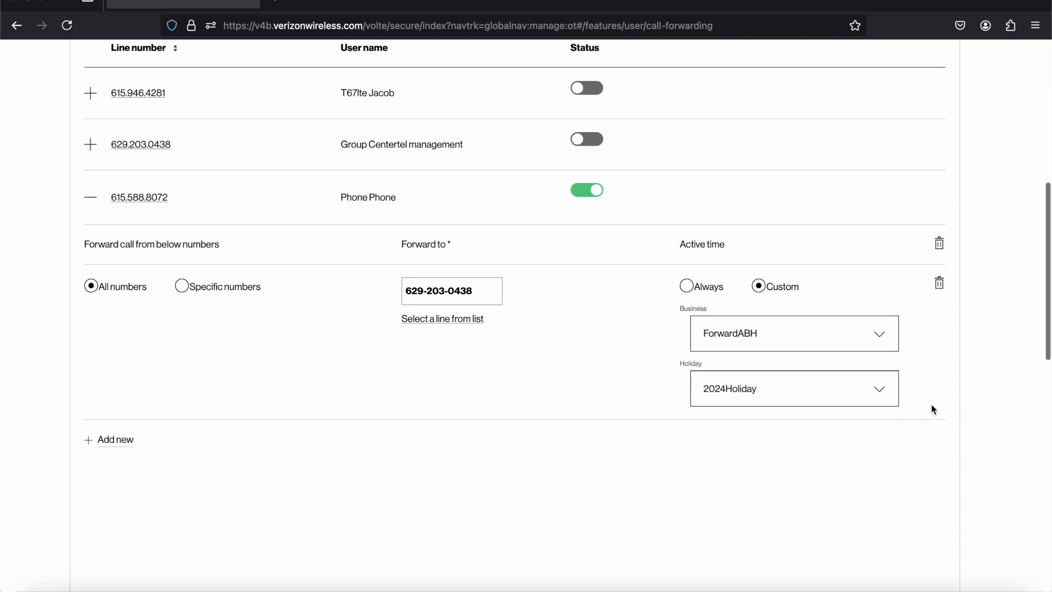
scroll(932, 408, down, 2)
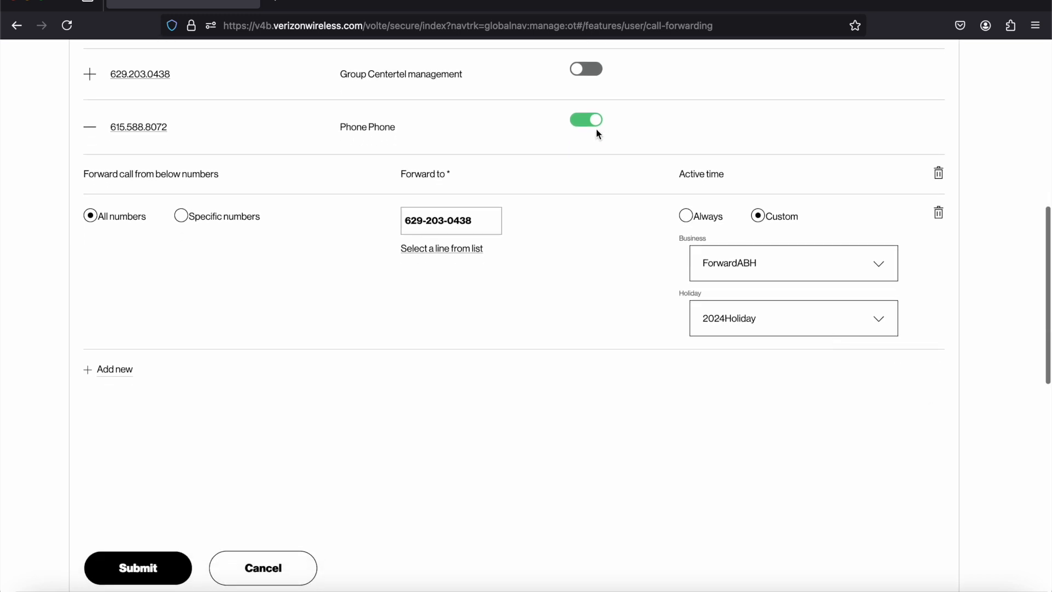
click(149, 567)
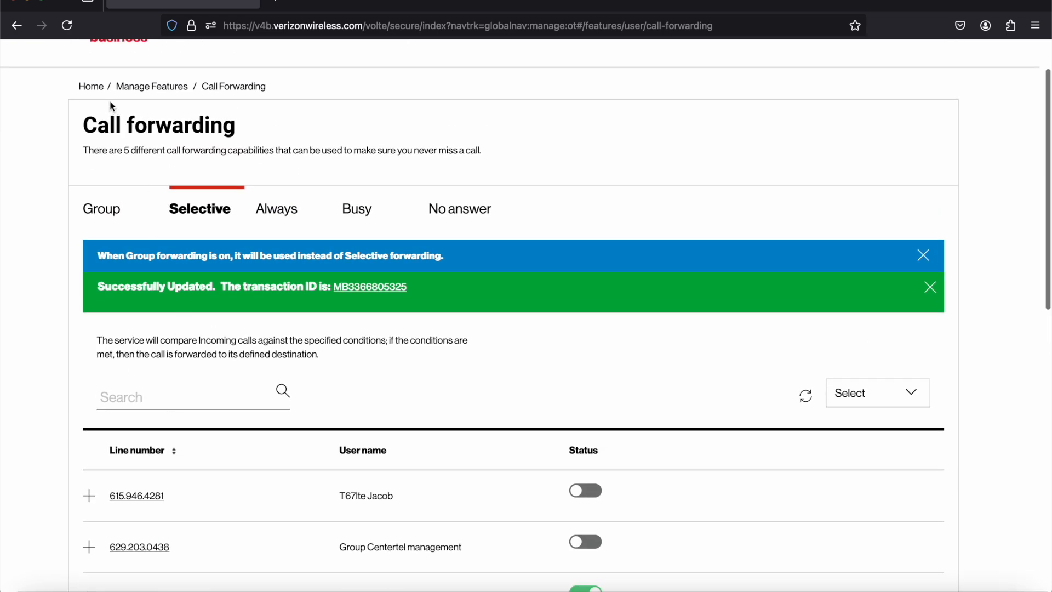
Return to the One Talk overview and open the existing Automated Receptionist line's detail page.
click(94, 88)
scroll(540, 205, down, 1)
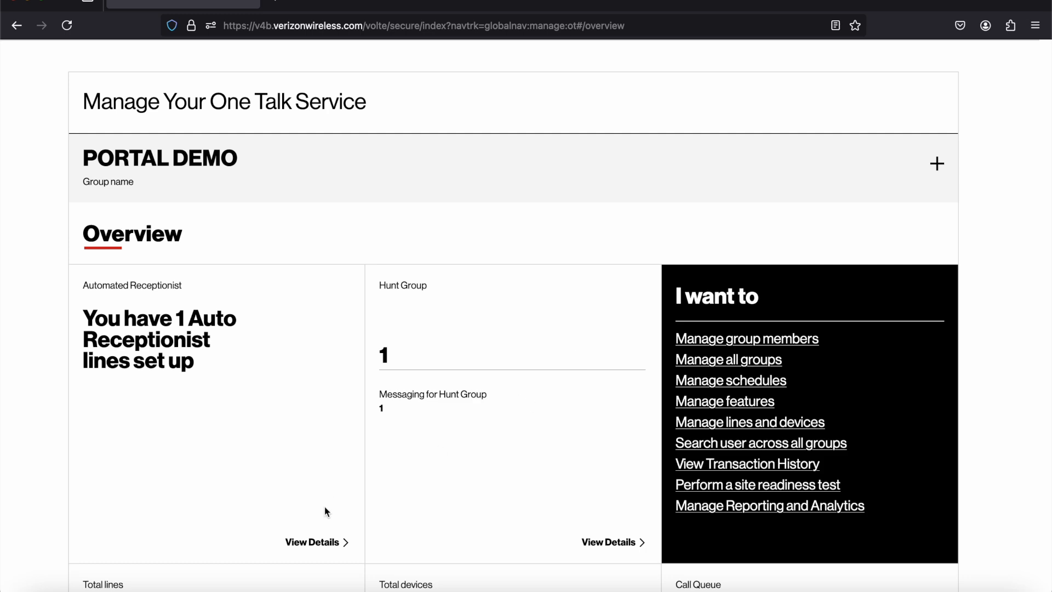
click(324, 542)
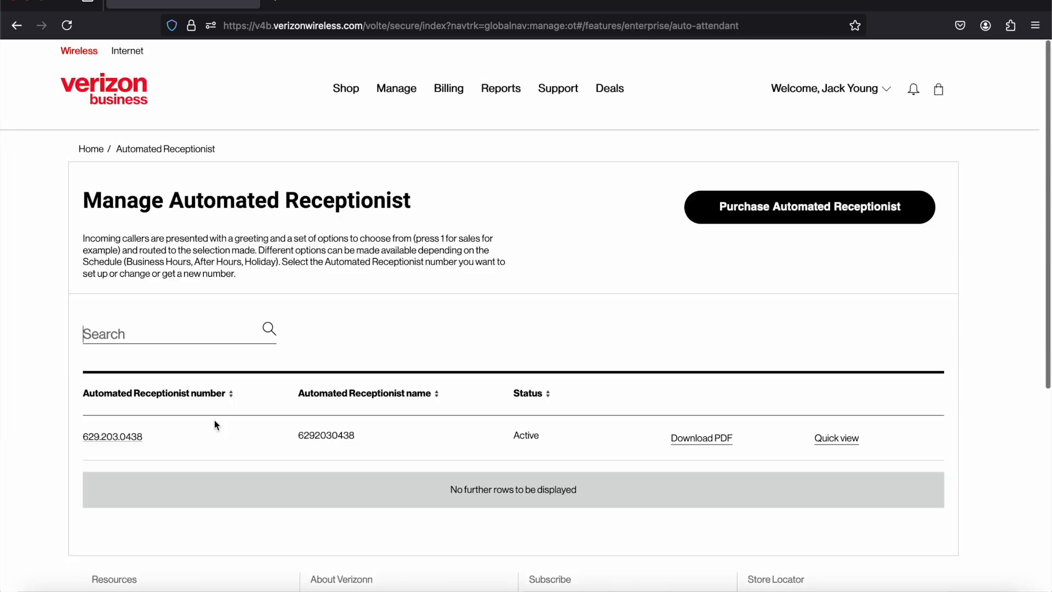
click(137, 439)
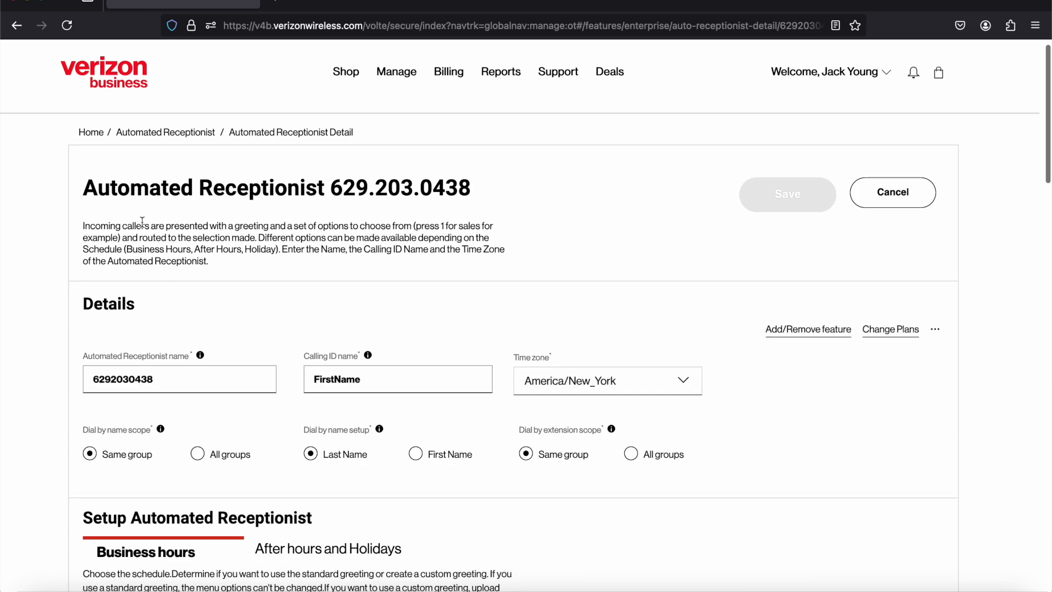
Go back to the overview, open schedule management and view the hours of the DBH business schedule.
click(93, 133)
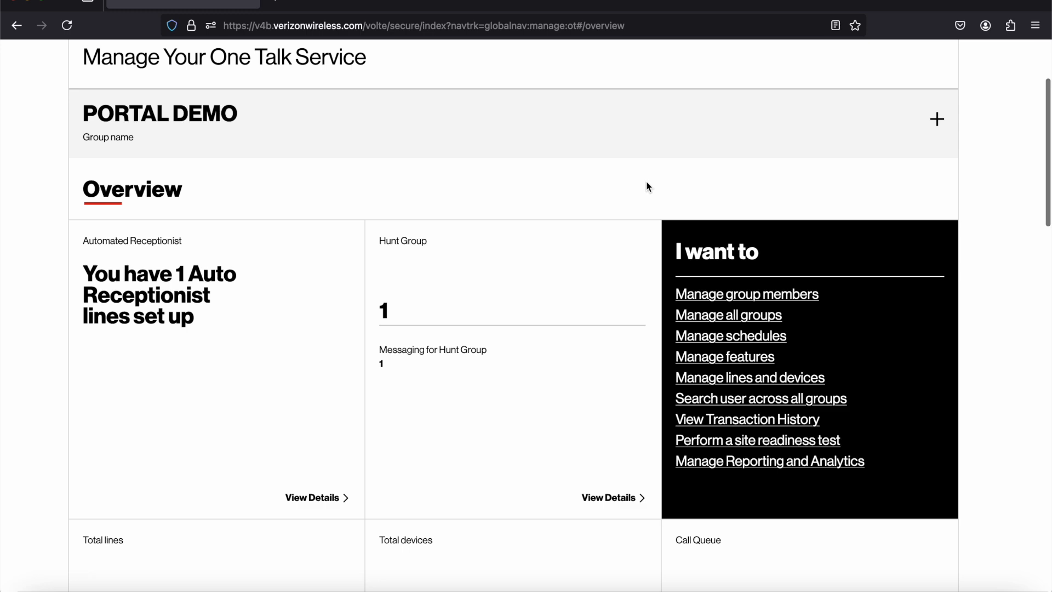
click(759, 336)
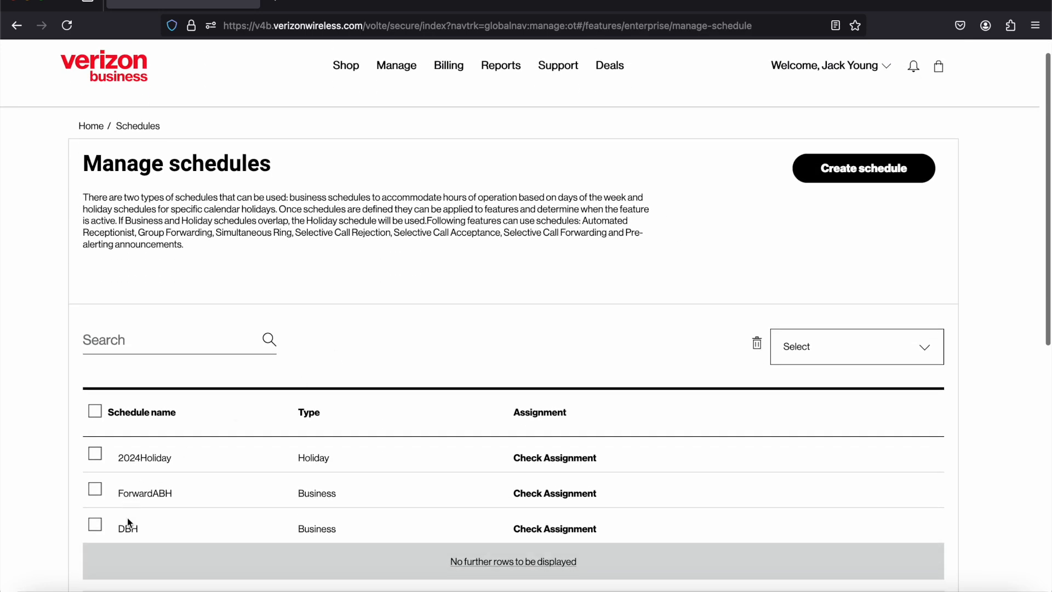
click(128, 529)
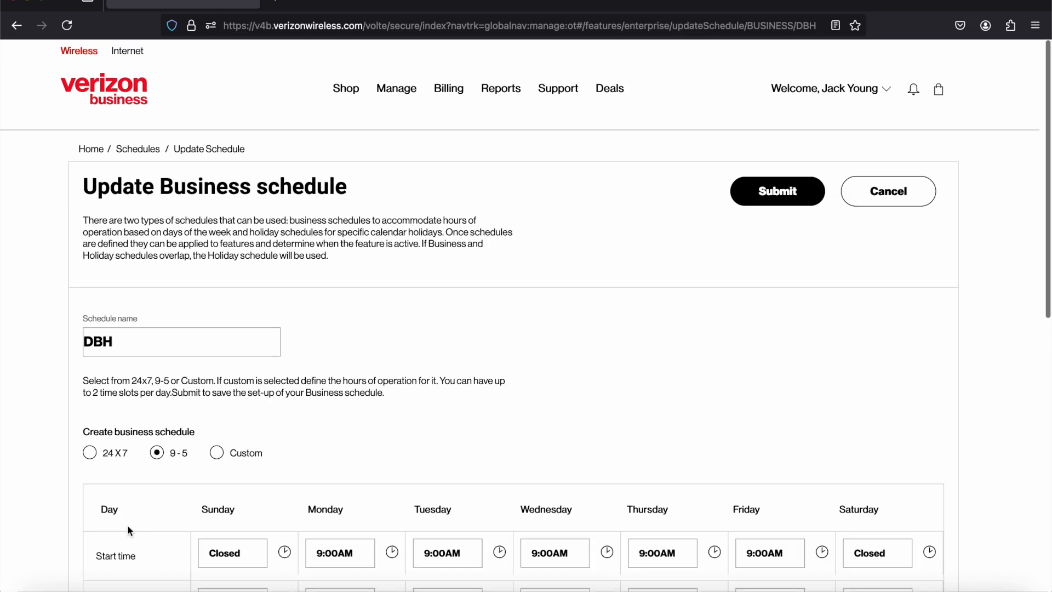
scroll(304, 439, down, 4)
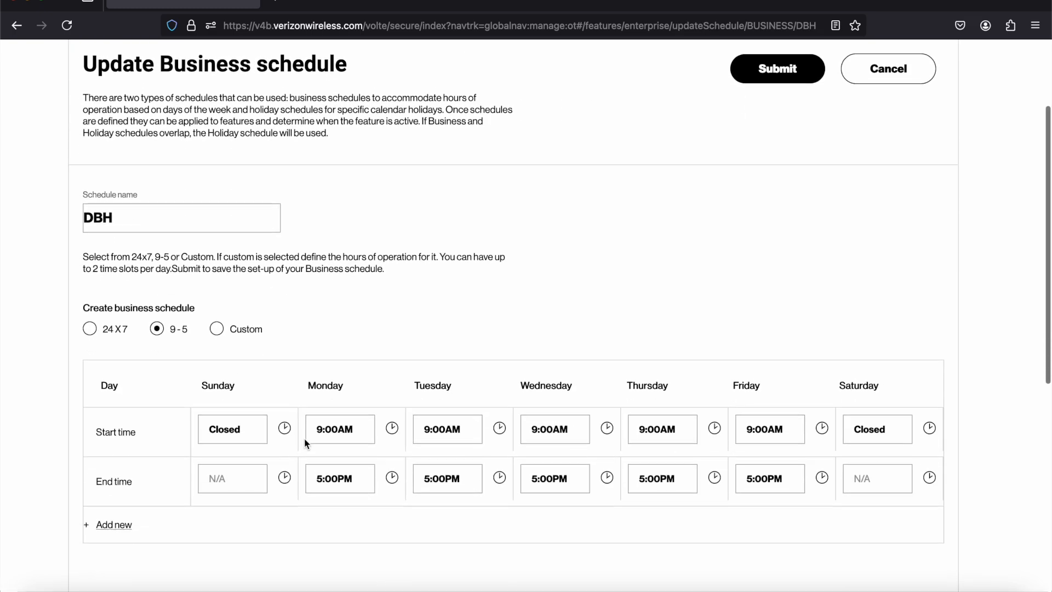